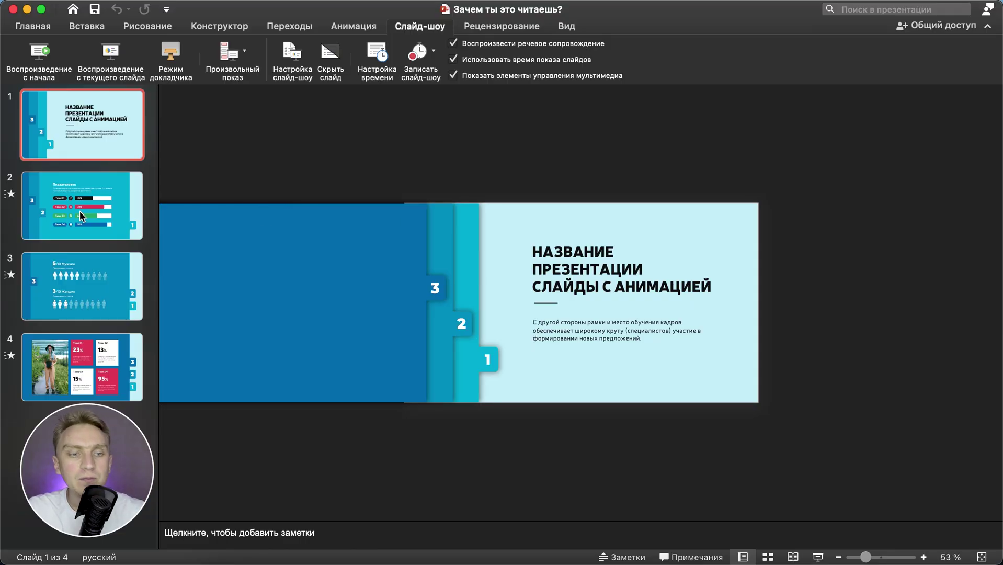
- Preview slides 2, 3 and 4 of the finished animated deck
left_click(81, 216)
left_click(74, 271)
left_click(69, 361)
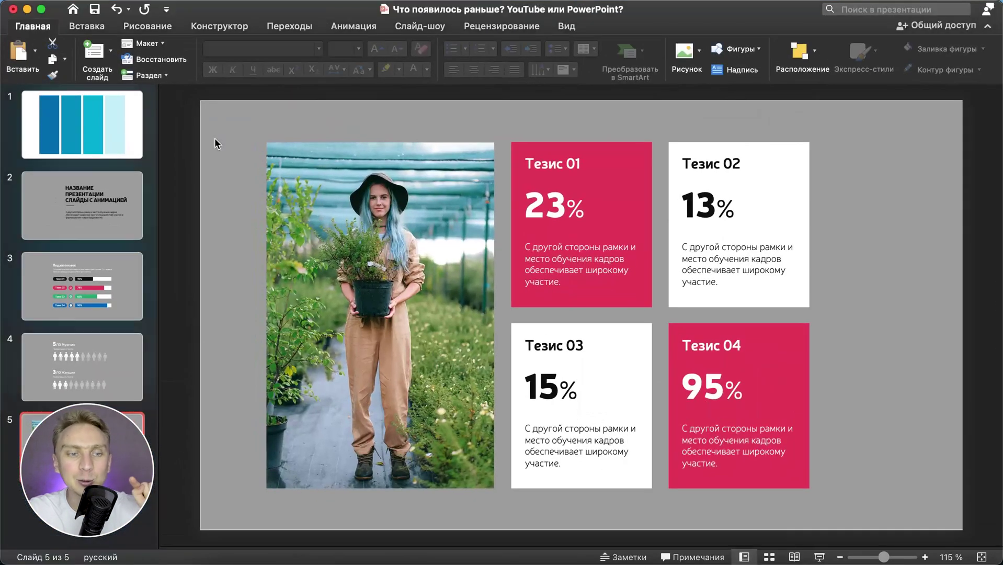
- Browse slides 1, 2, 3 and 5 of the working presentation
left_click(92, 139)
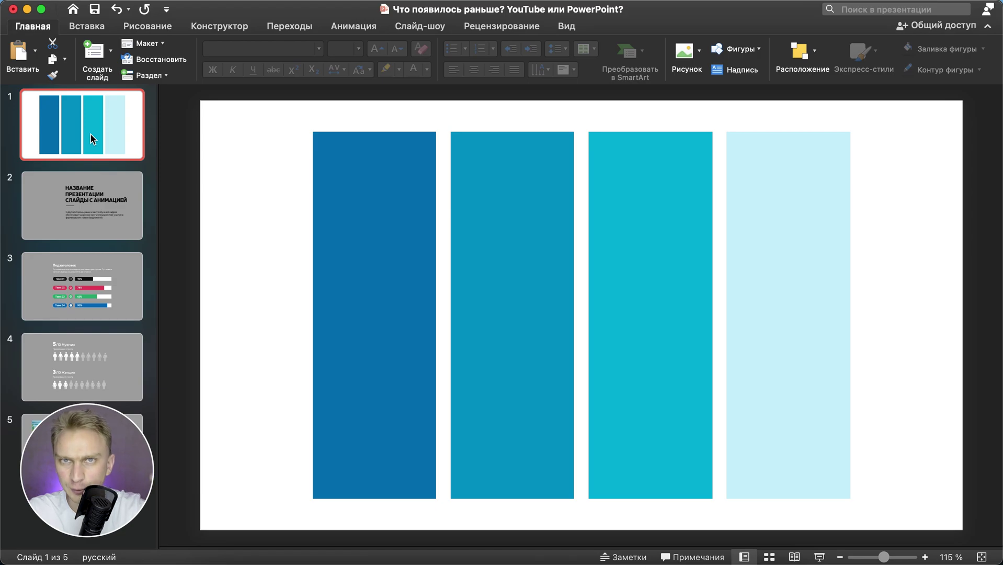
left_click(87, 201)
left_click(79, 304)
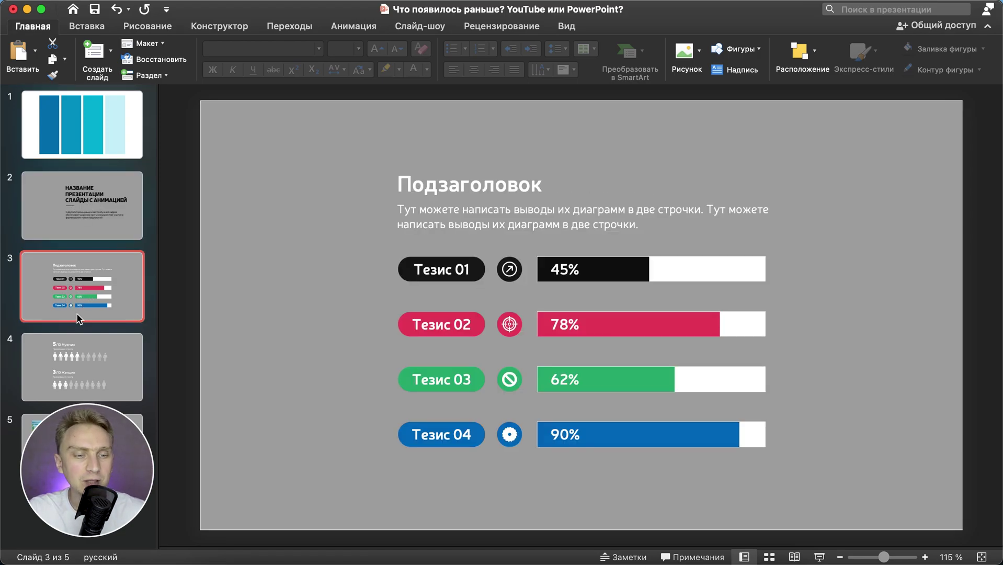
left_click(84, 114)
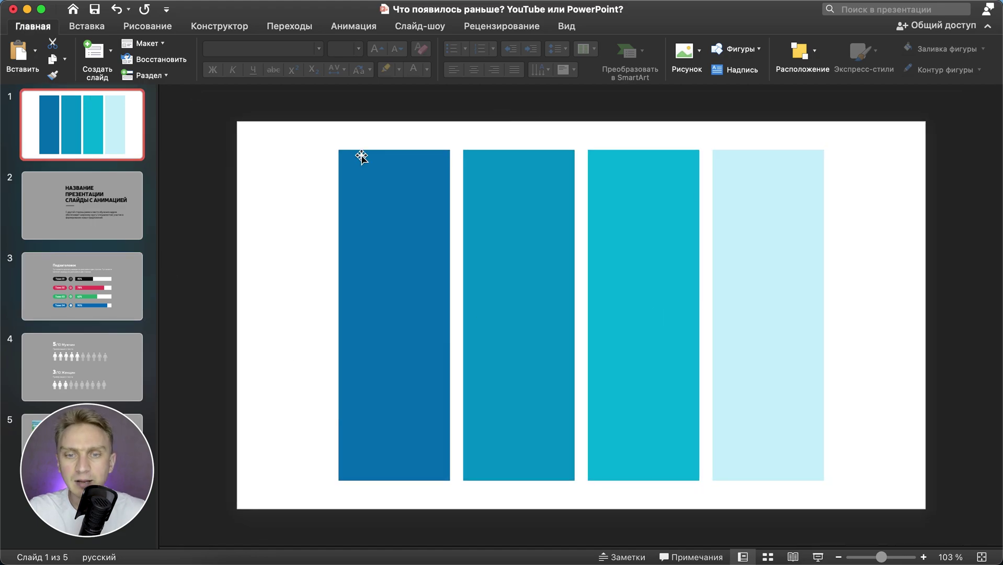
left_click(64, 205)
left_click(91, 264)
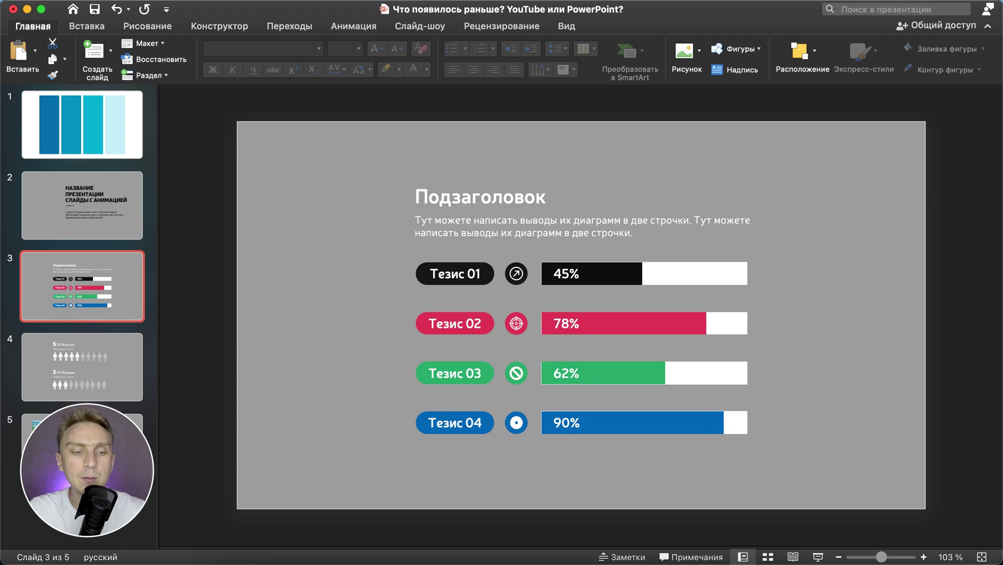
left_click(133, 424)
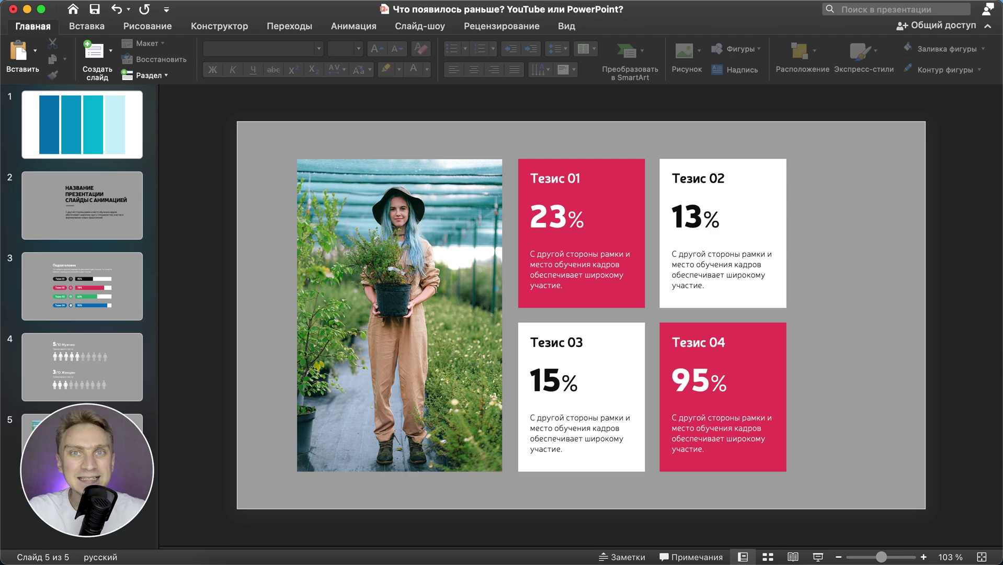
- Add a blank-layout slide 6 after slide 5
left_click(111, 50)
left_click(175, 150)
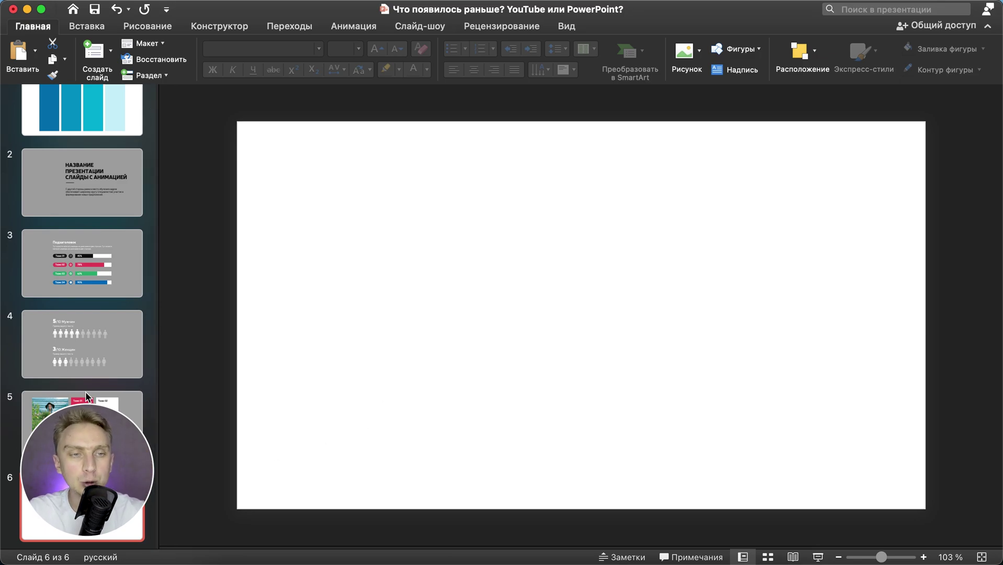
left_click(83, 30)
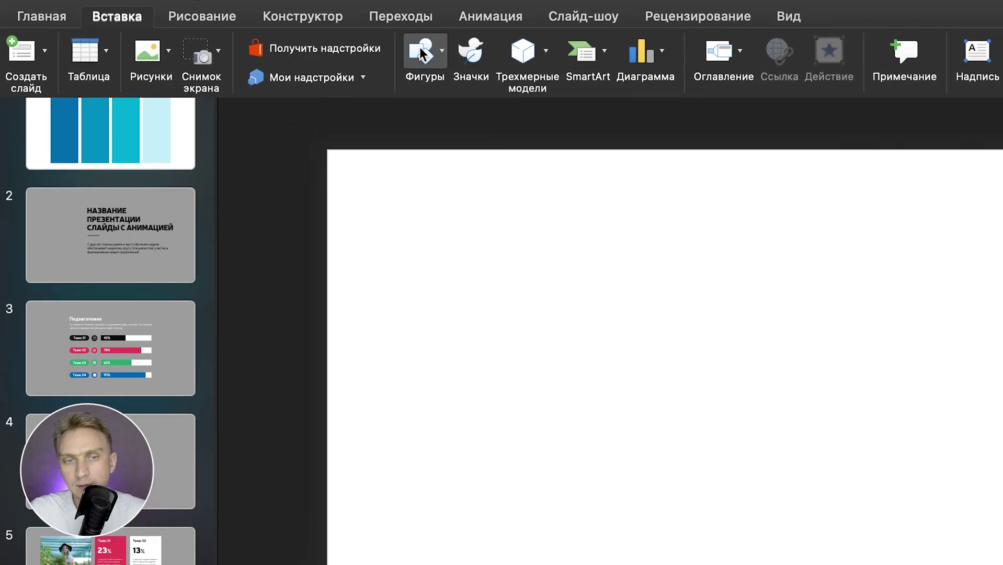
- Draw a full-slide rectangle, stretch it to the edges, then shift it mostly off the left side
left_click(428, 51)
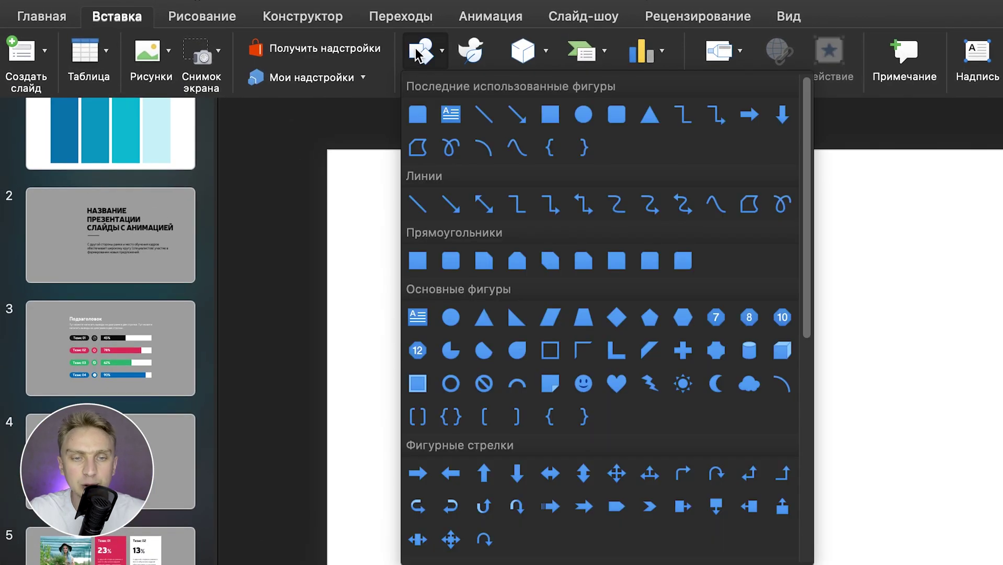
left_click(549, 116)
left_click_drag(257, 135, 891, 463)
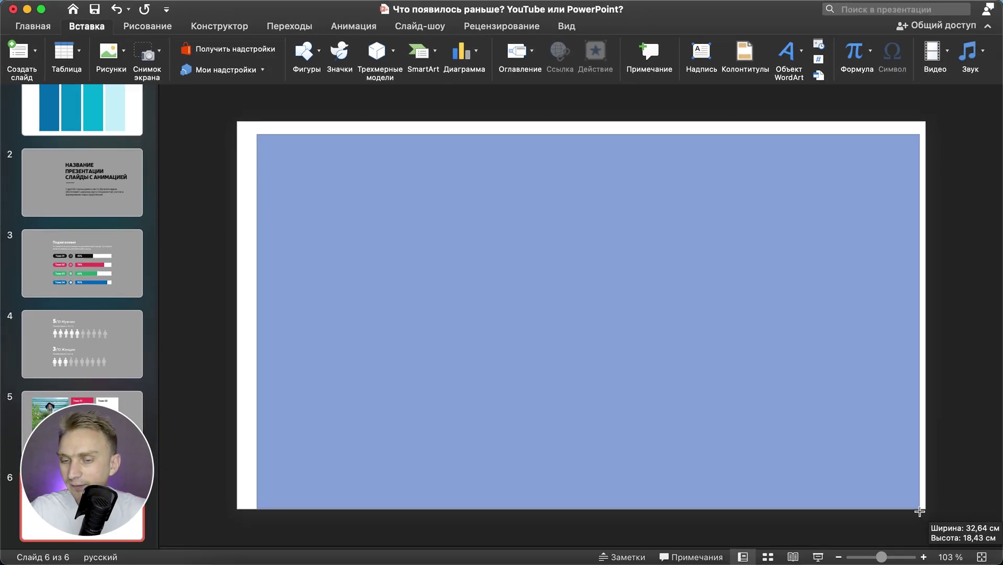
left_click_drag(891, 463, 920, 508)
left_click_drag(920, 321, 925, 321)
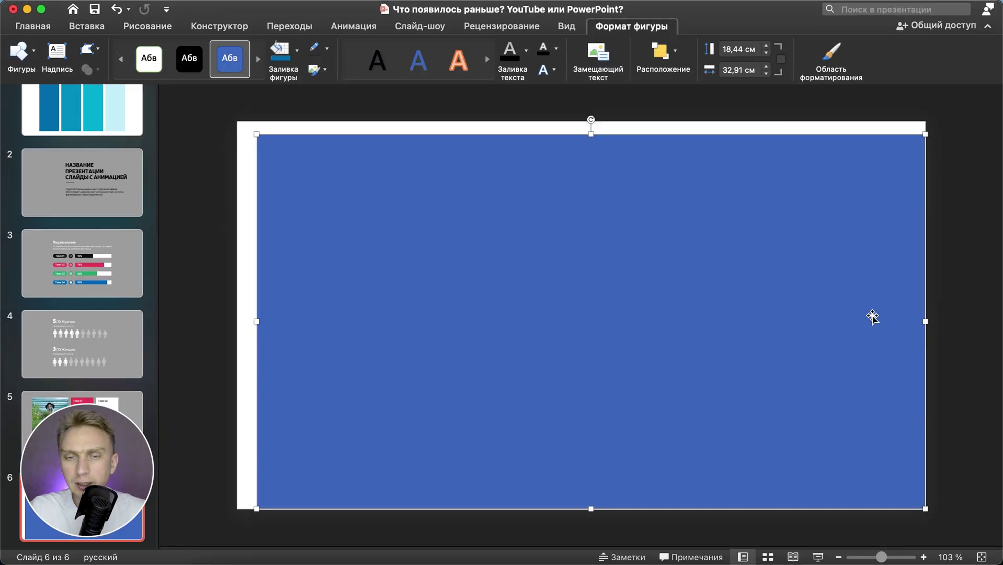
left_click_drag(591, 134, 592, 122)
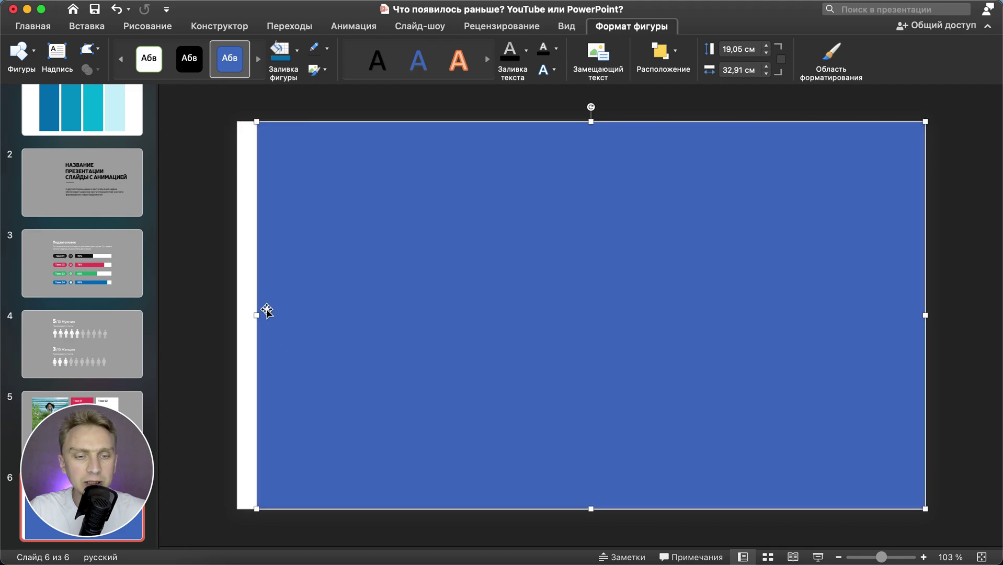
left_click_drag(256, 315, 237, 315)
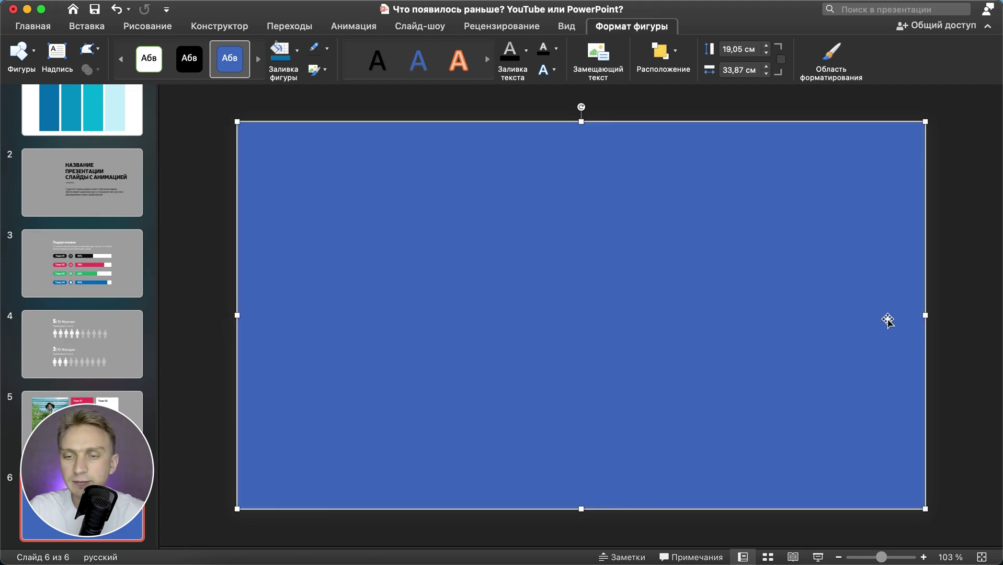
left_click_drag(889, 359, 308, 356)
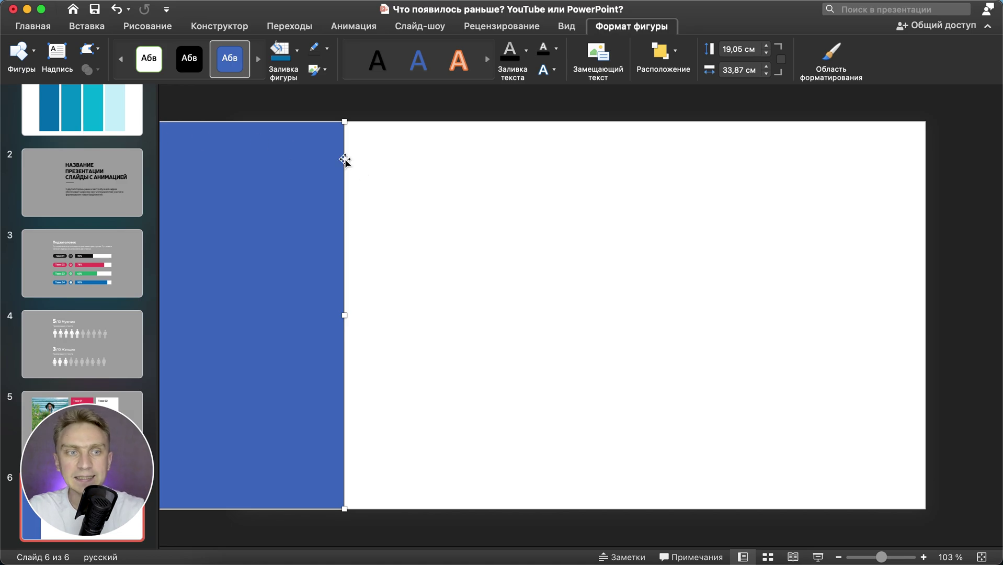
- Draw a small two-rounded-corner tab, rotate it 90°, move it lower left and type 1
left_click(87, 26)
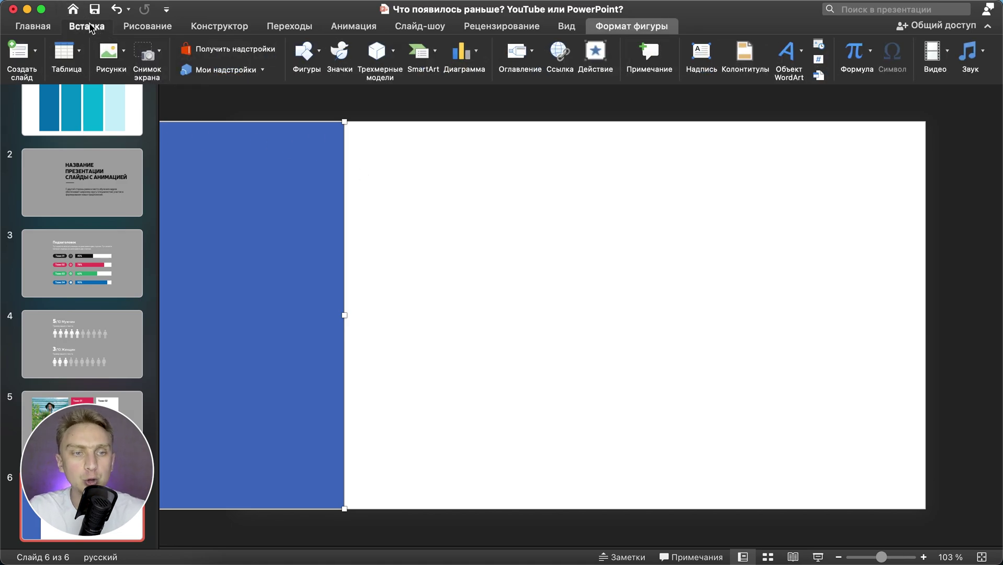
left_click(297, 54)
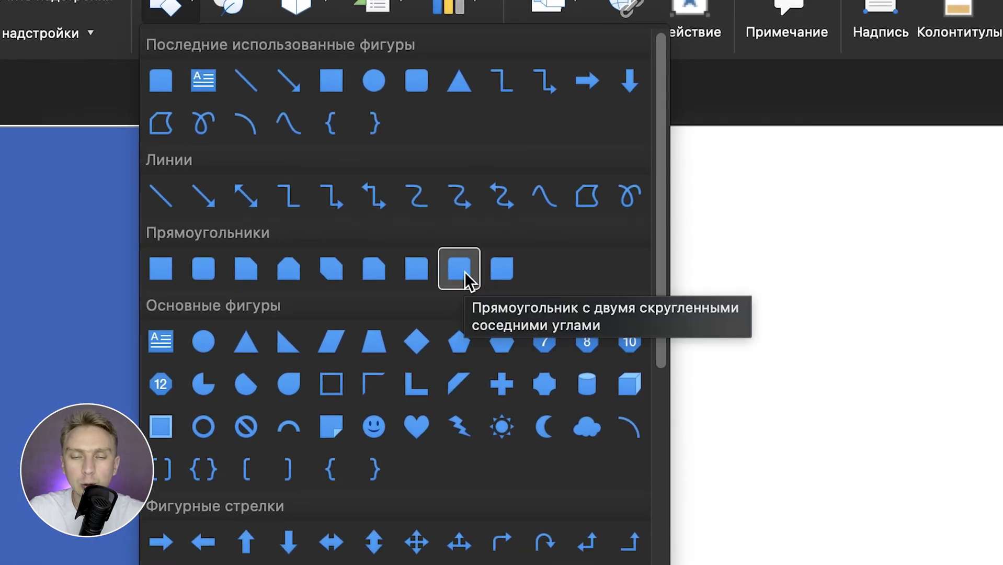
left_click(459, 269)
left_click_drag(506, 243, 572, 307)
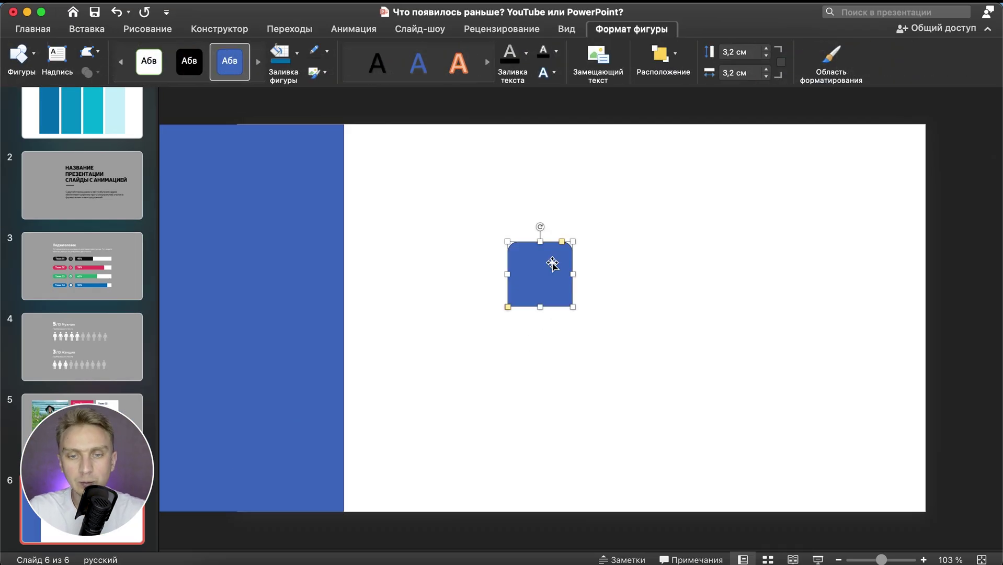
mouse_move(542, 224)
left_mouse_down()
mouse_move(591, 277)
mouse_move(553, 274)
left_mouse_up()
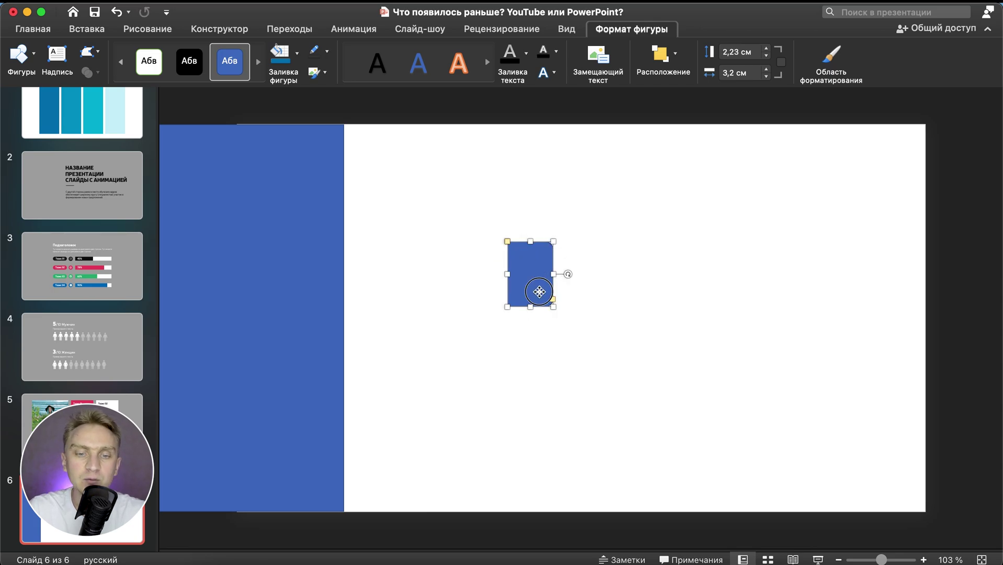
left_click_drag(539, 291, 444, 400)
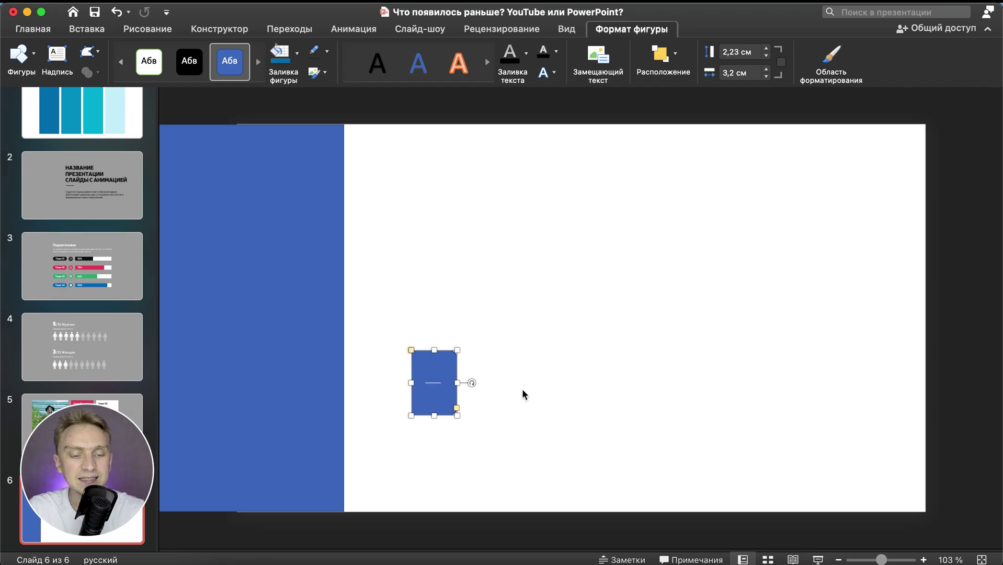
type("1")
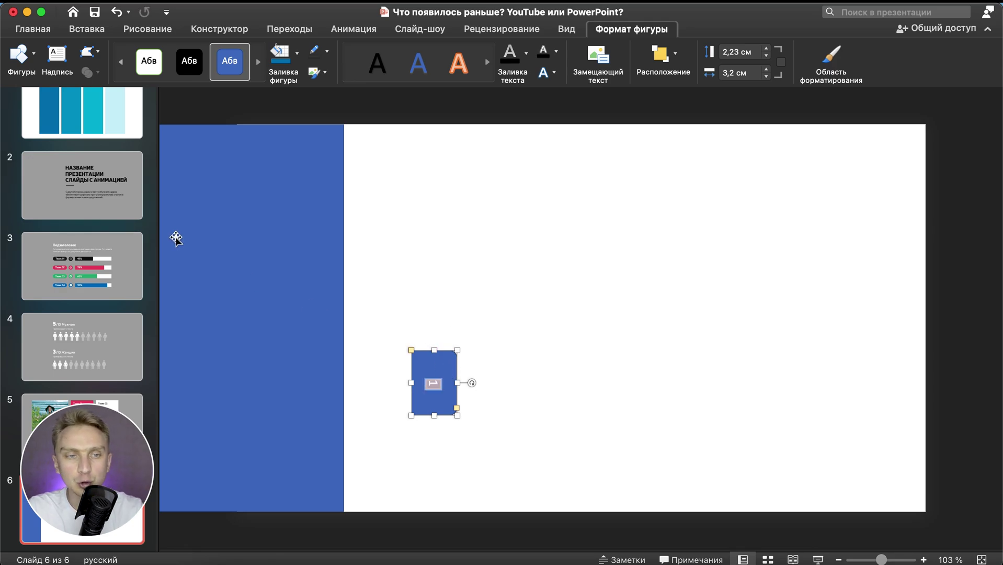
left_click(469, 298)
- Set the tab's number 1 to horizontal direction in Montserrat Bold at 40 pt
left_click(444, 359)
left_click(32, 30)
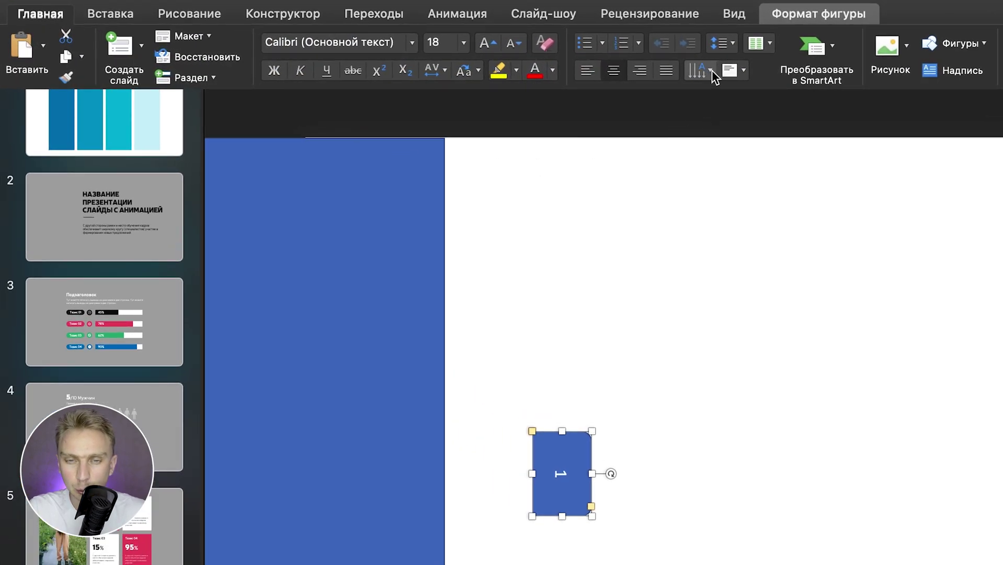
left_click(709, 71)
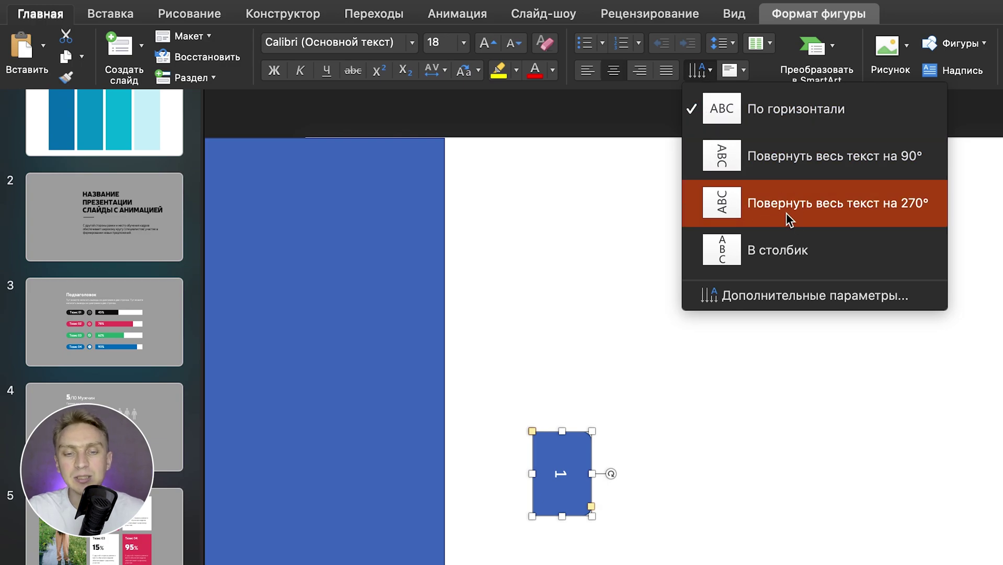
left_click(783, 237)
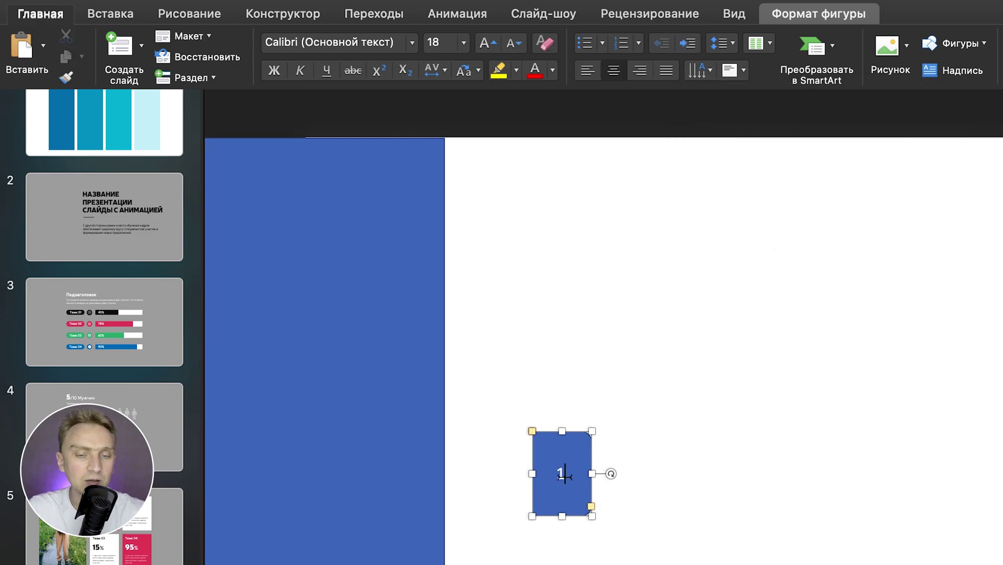
left_click(413, 43)
mouse_move(323, 203)
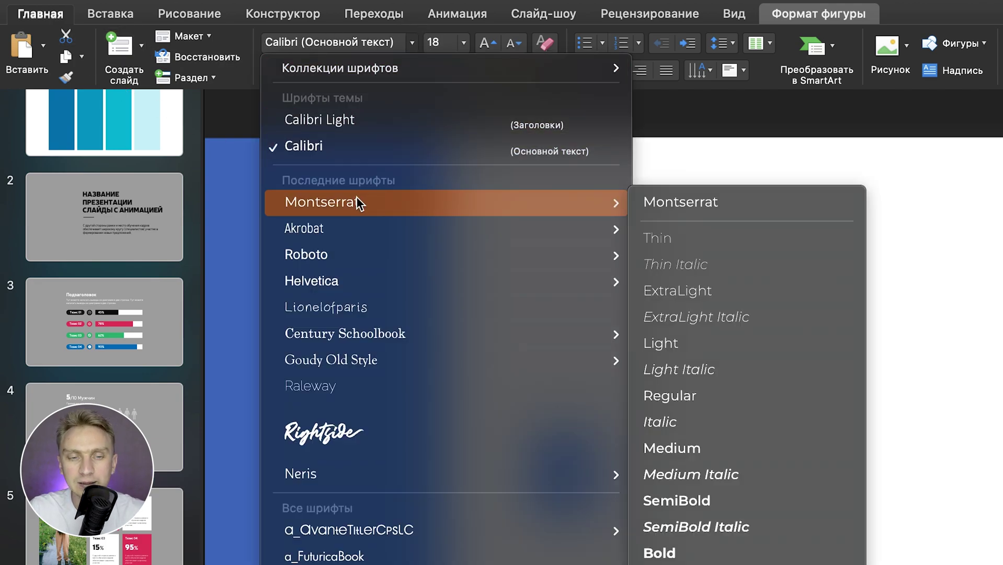
left_click(701, 555)
left_click(492, 45)
left_click(493, 44)
left_click(493, 45)
left_click(492, 44)
left_click(492, 44)
left_click(758, 289)
- Resize the tab so it butts against the blue panel's right edge
left_click(583, 503)
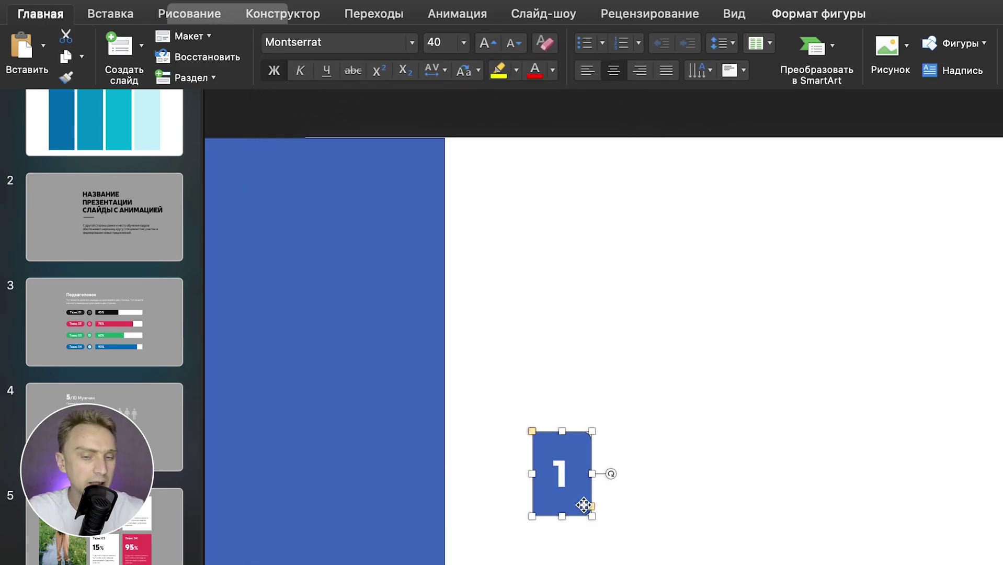
mouse_move(589, 515)
left_mouse_down()
mouse_move(449, 401)
mouse_move(374, 465)
left_mouse_up()
left_click(462, 435)
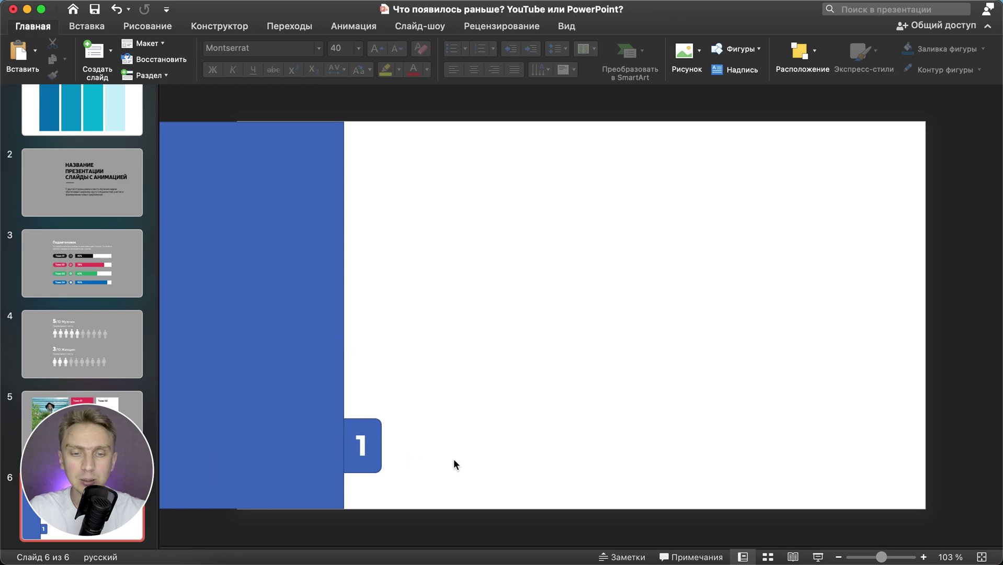
- Fill the tab and panel with the recent cyan colour and remove their outlines
left_click(365, 424)
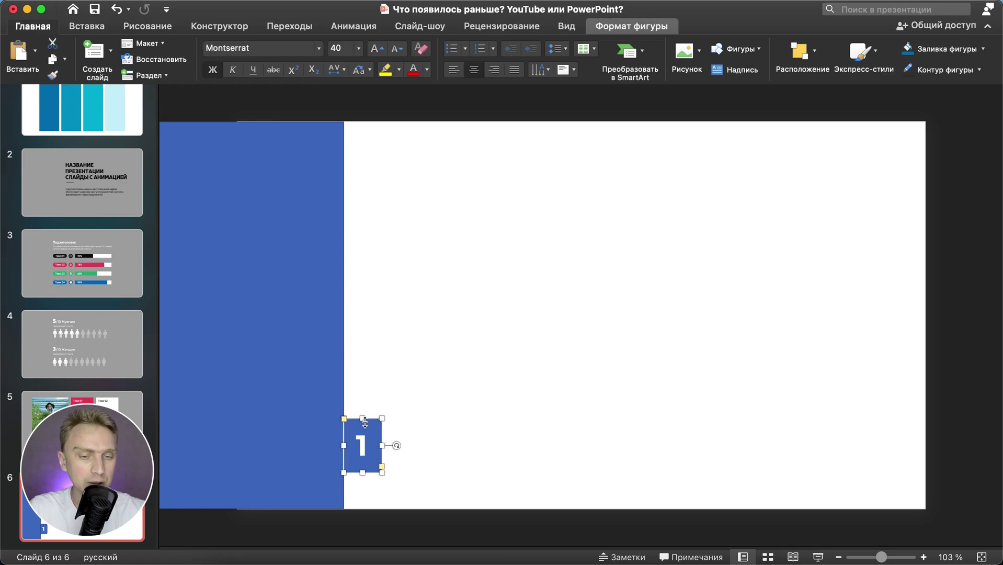
left_click(283, 325, "shift")
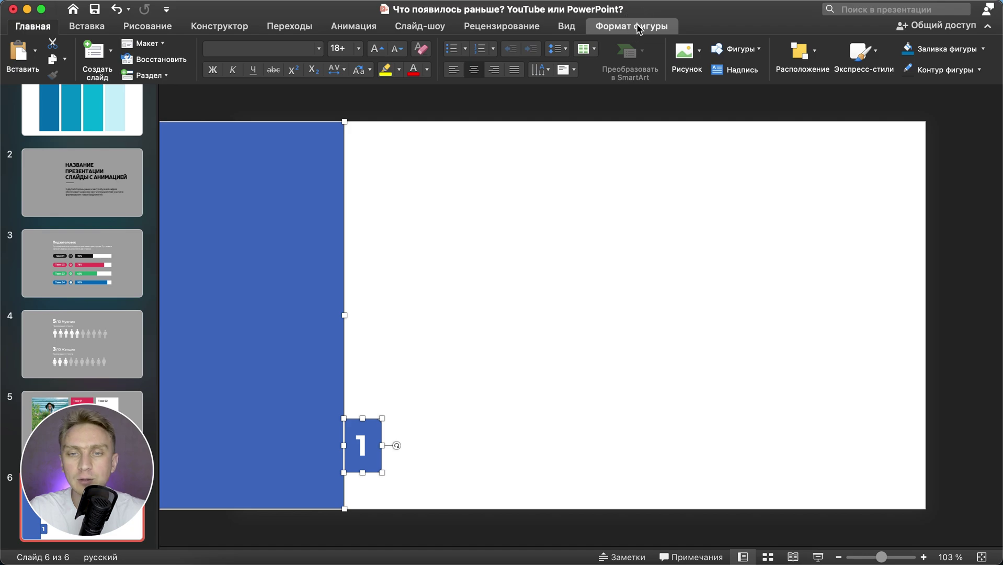
left_click(633, 27)
left_click(296, 51)
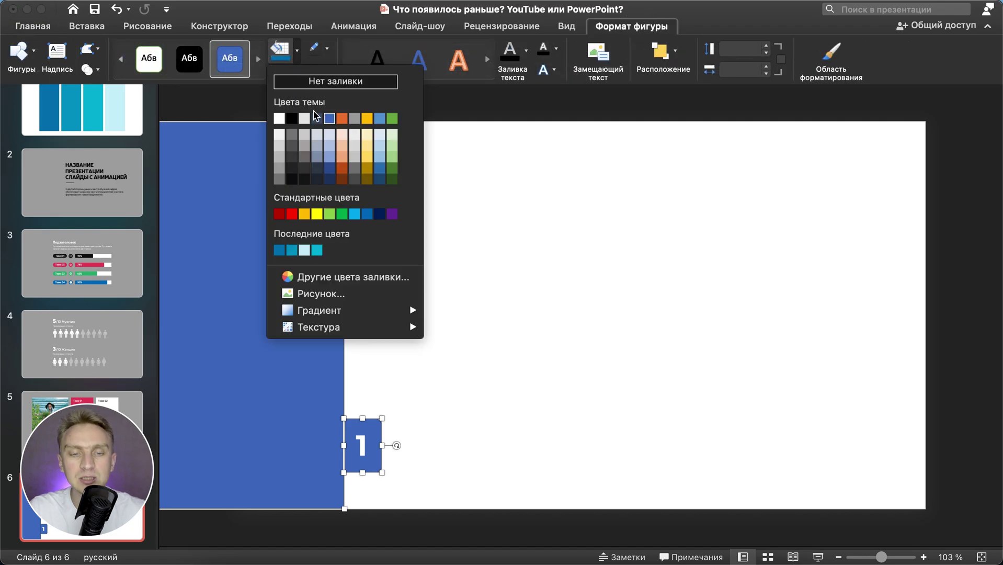
left_click(317, 251)
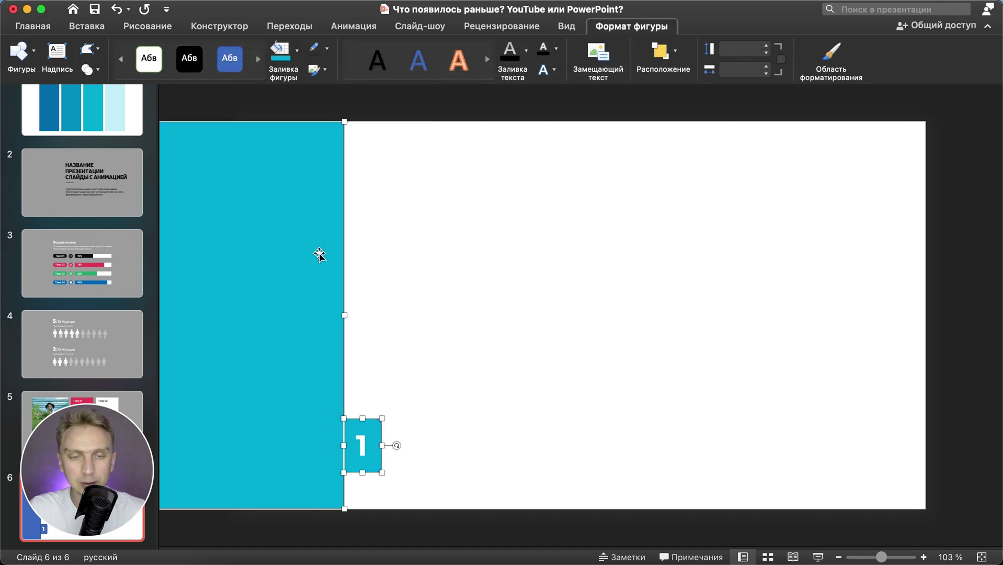
left_click(328, 48)
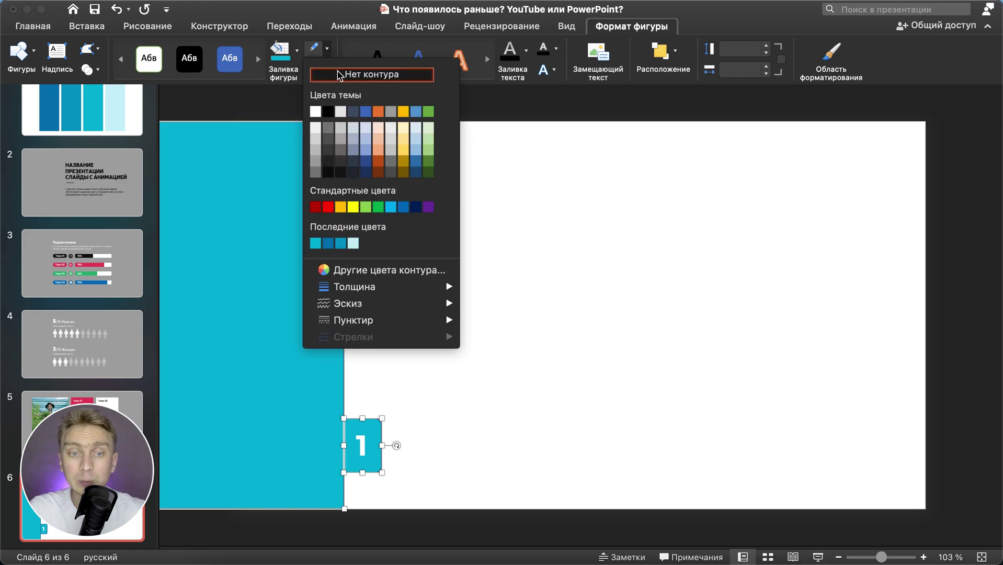
left_click(340, 76)
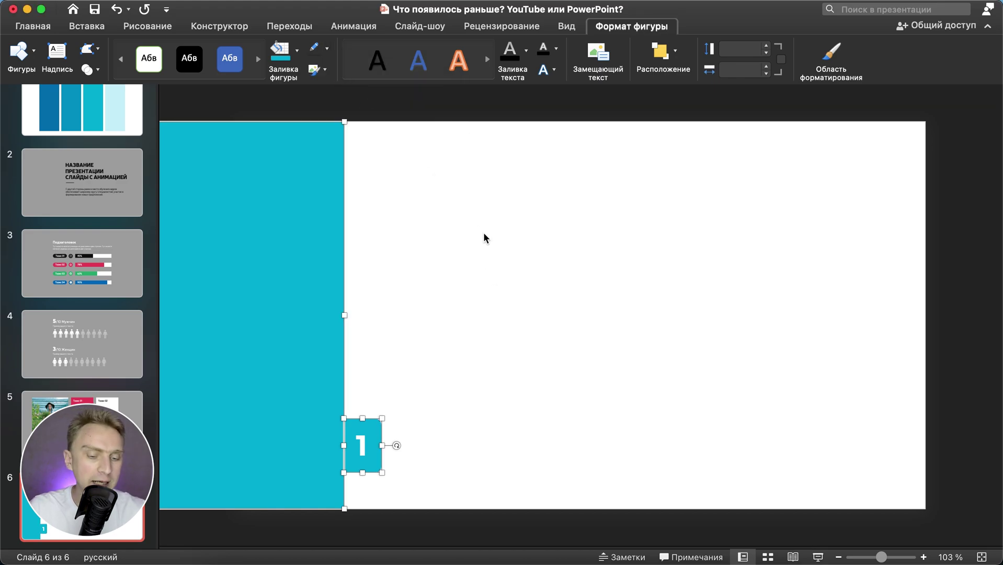
- Group the panel and its number-1 tab into one object
left_click(666, 51)
left_click(803, 97)
left_click(818, 120)
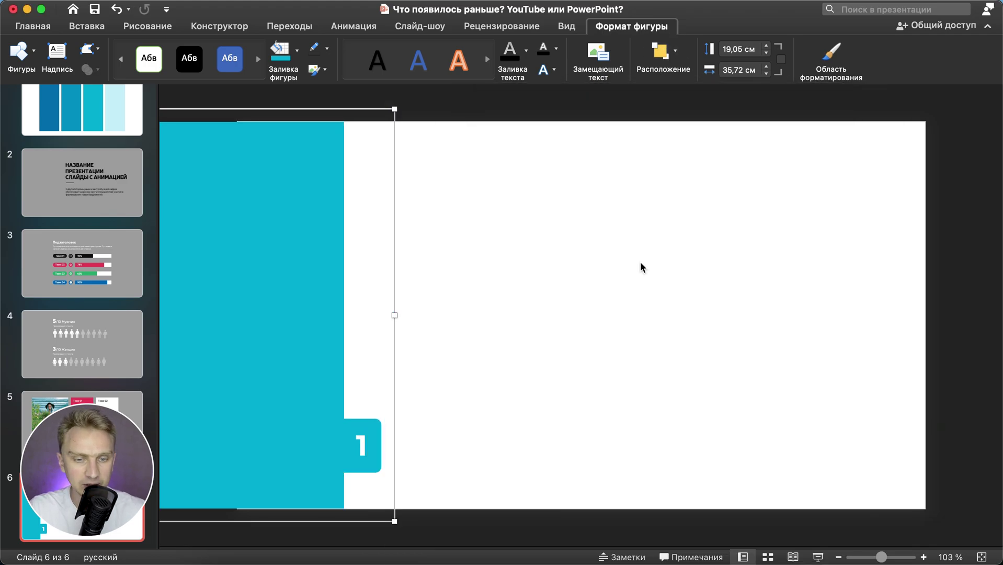
left_click(563, 283)
scroll(563, 284, "down", 3)
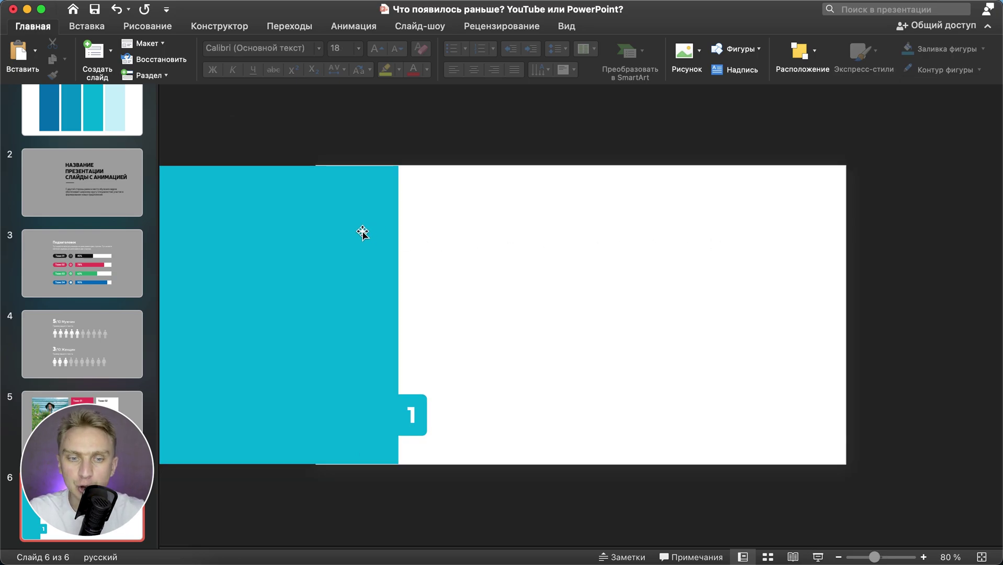
- Apply a preset shadow to the panel group via Format Shape, with 22 pt blur and 62% transparency
left_click(328, 224)
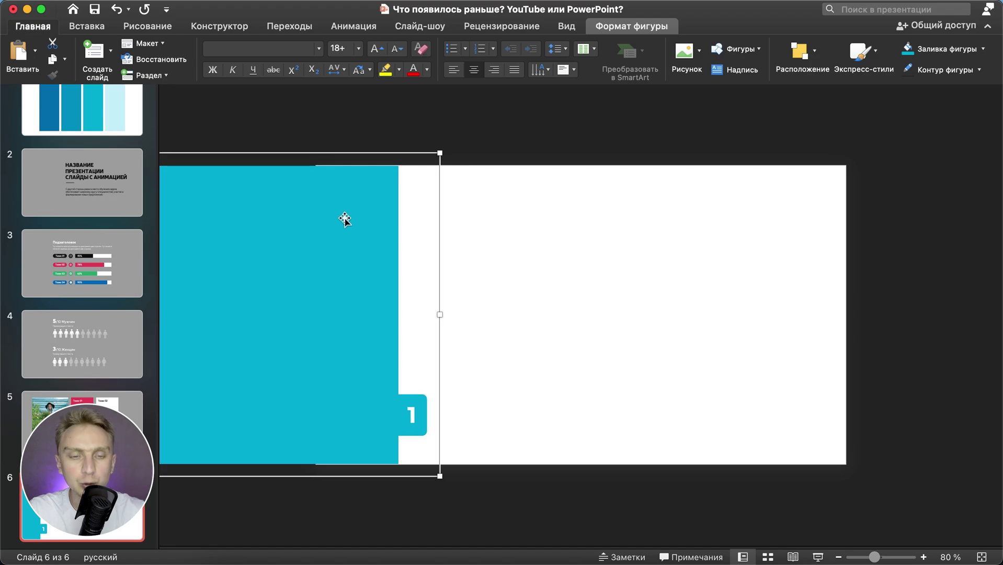
right_click(322, 246)
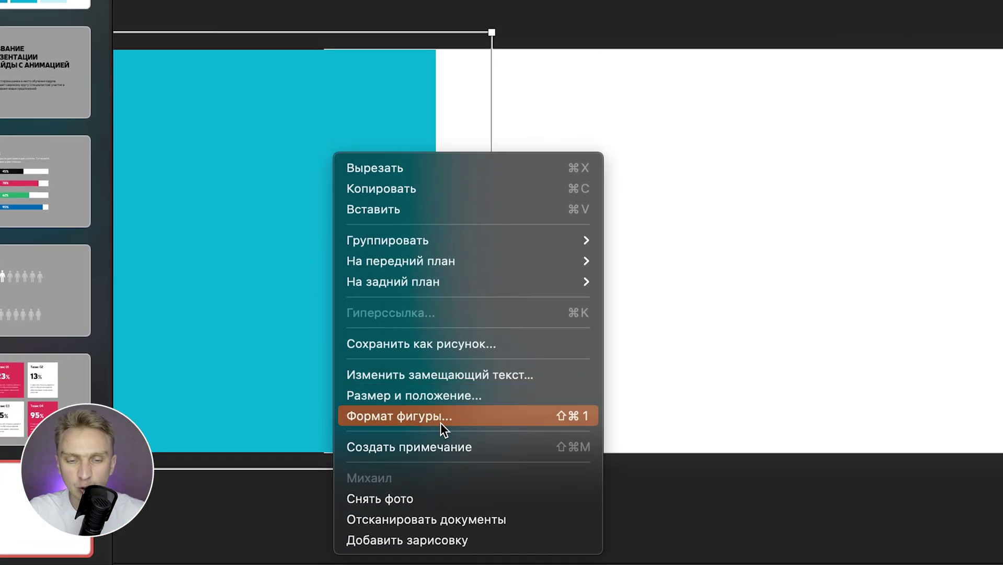
left_click(440, 423)
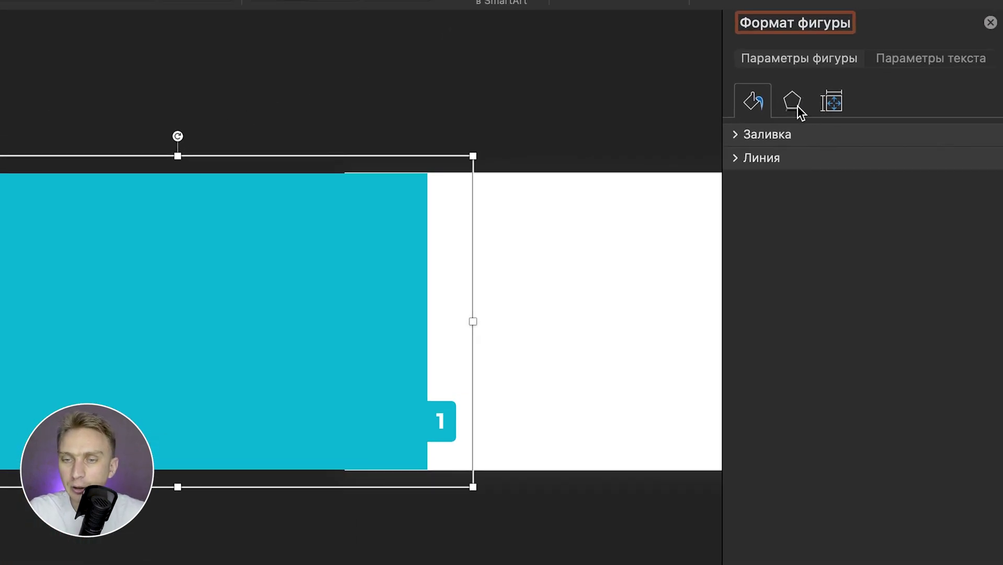
left_click(795, 104)
left_click(772, 137)
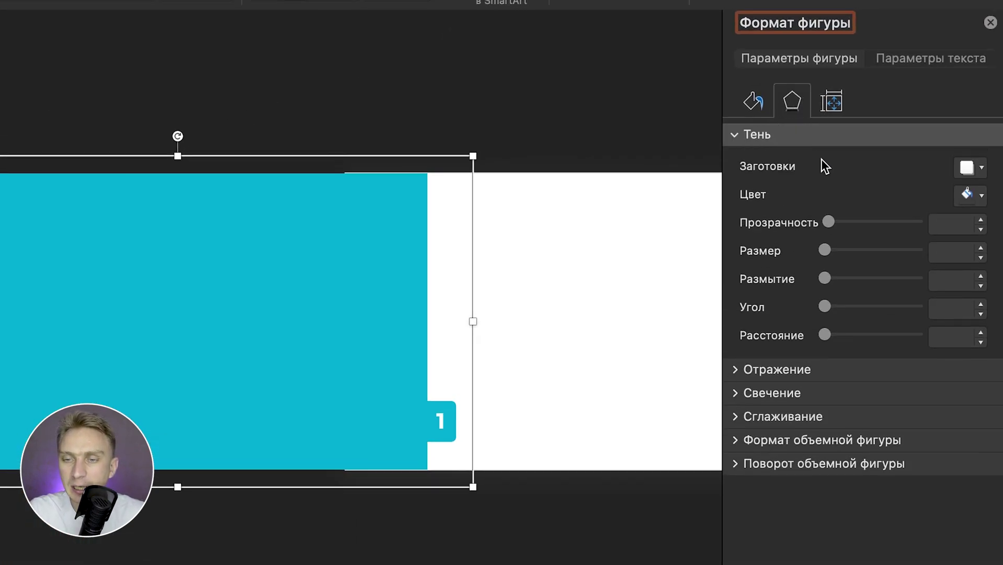
left_click(971, 177)
left_click(847, 387)
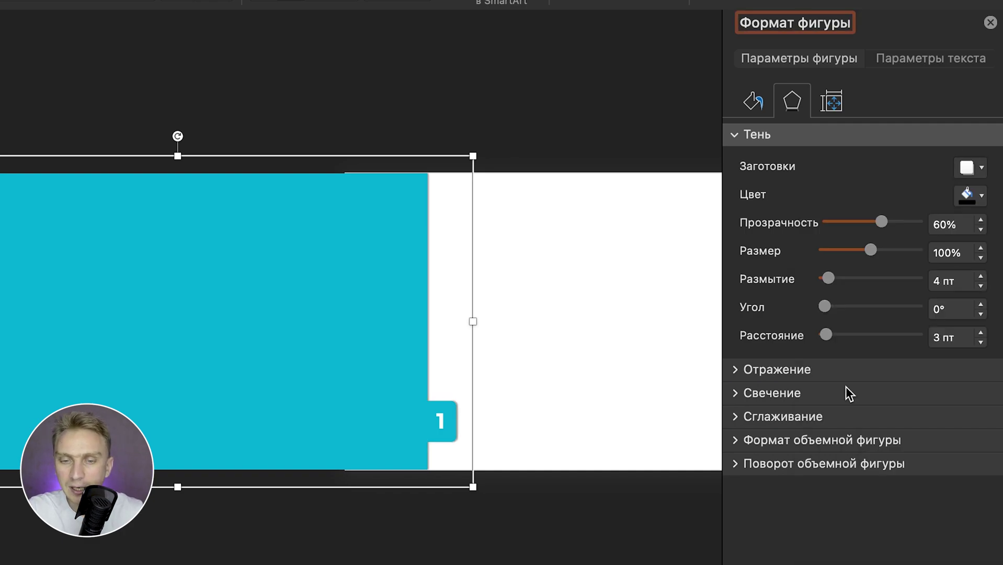
left_click_drag(833, 281, 849, 282)
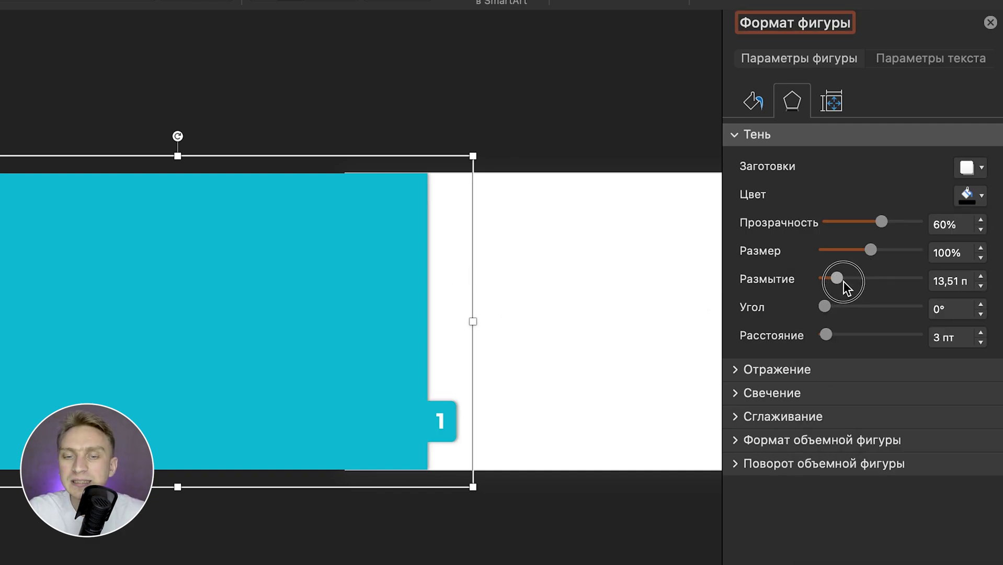
left_click_drag(885, 222, 889, 223)
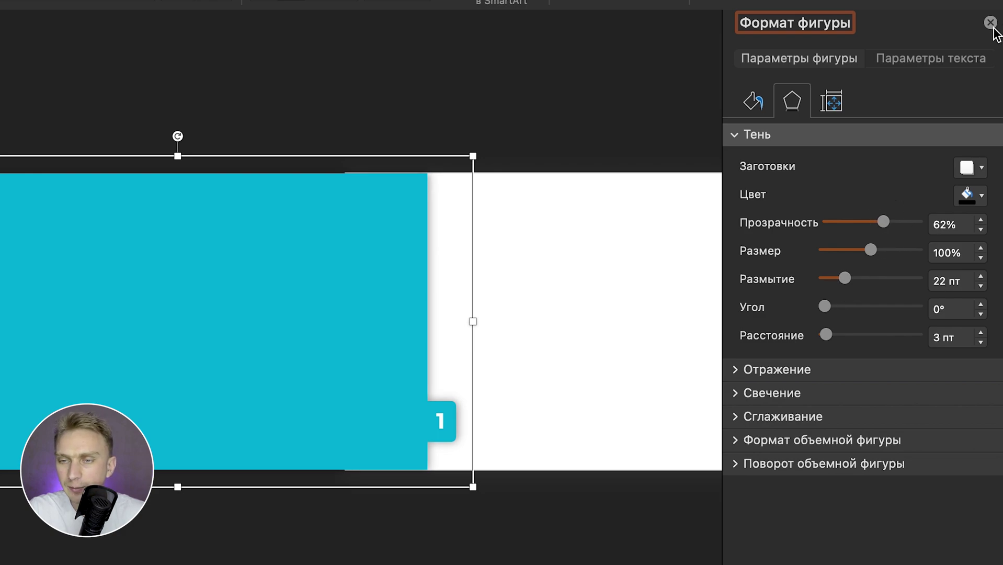
left_click(990, 23)
left_click(819, 199)
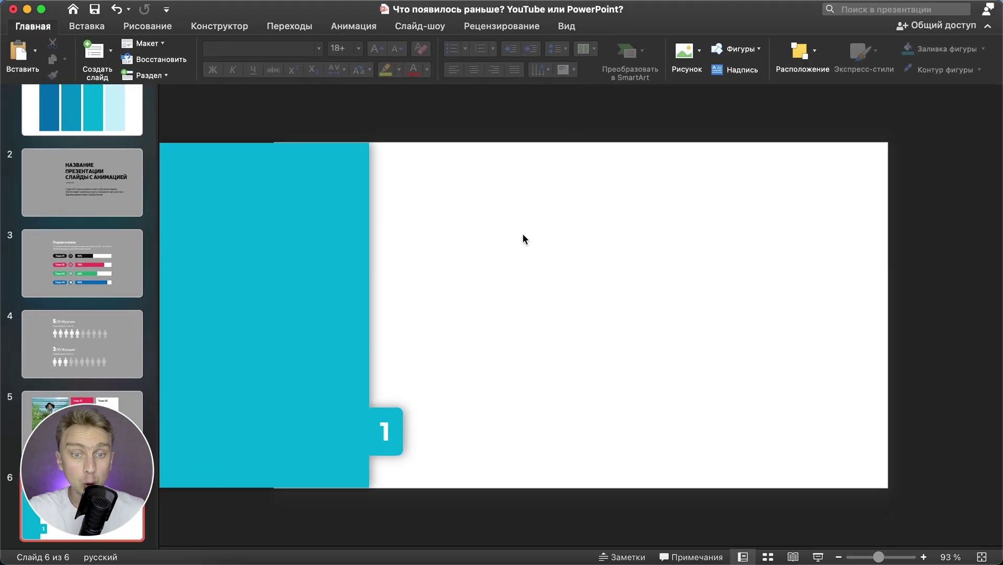
- Give slide 6 a solid background fill in the recent light cyan colour
right_click(734, 270)
left_click(765, 436)
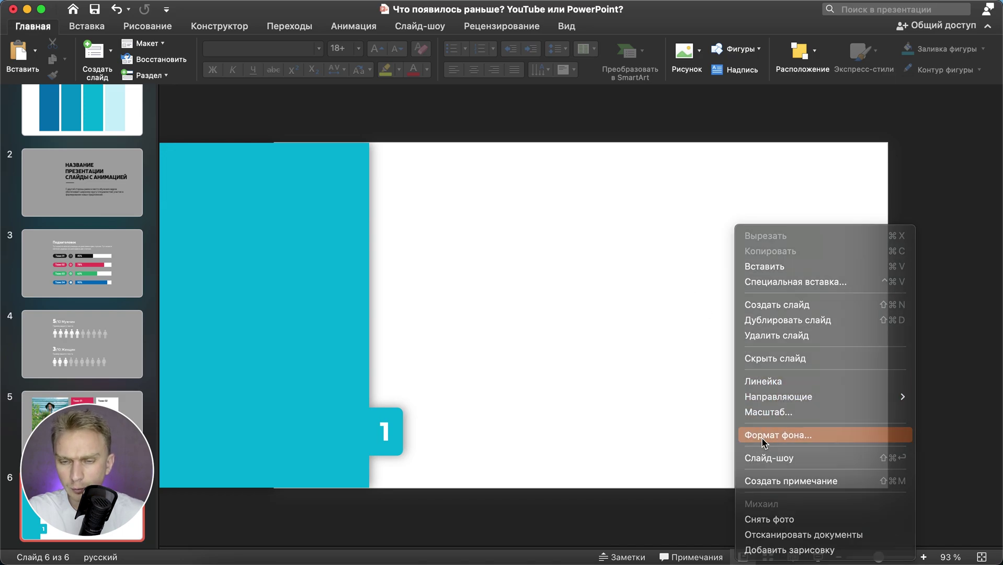
left_click(982, 251)
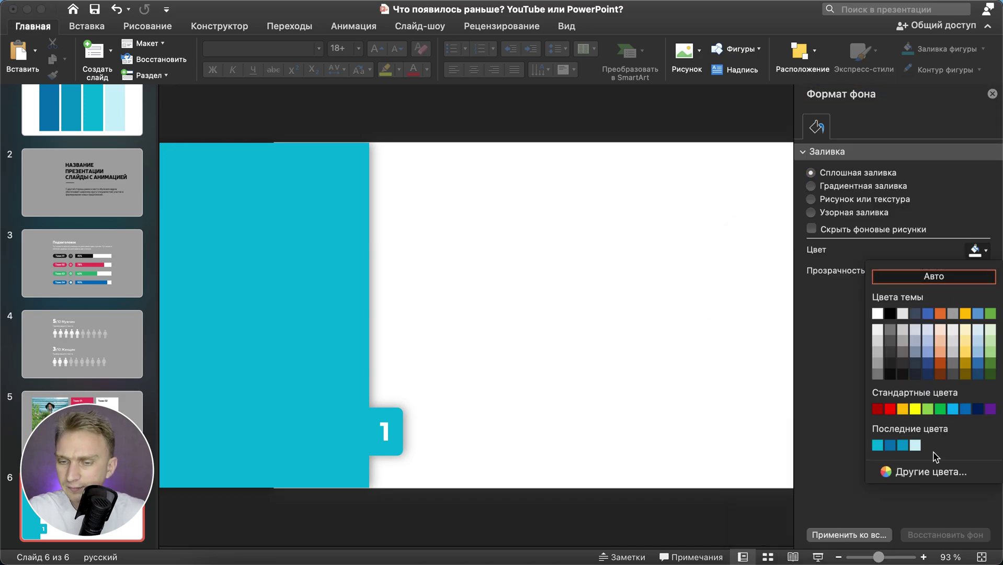
left_click(918, 449)
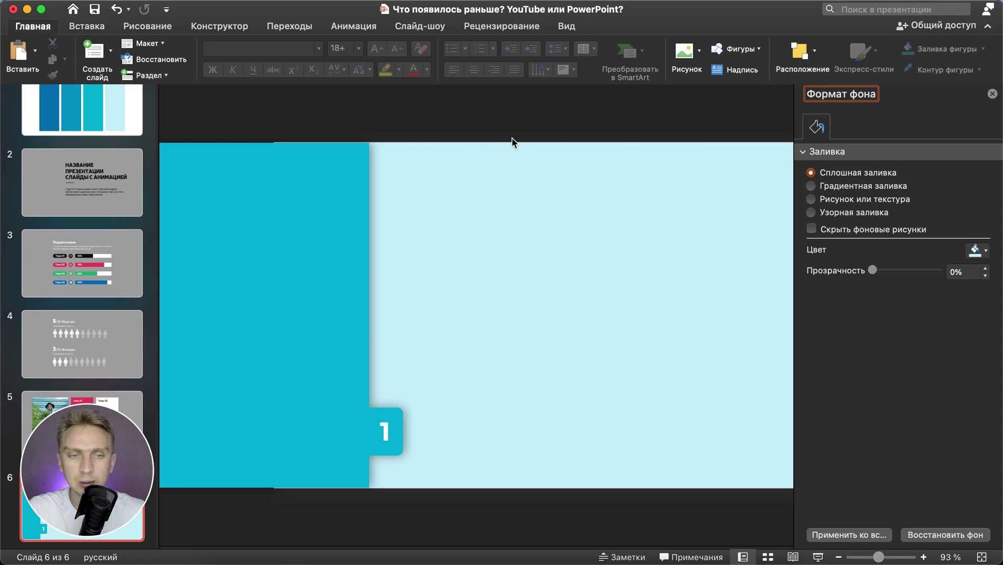
left_click(992, 94)
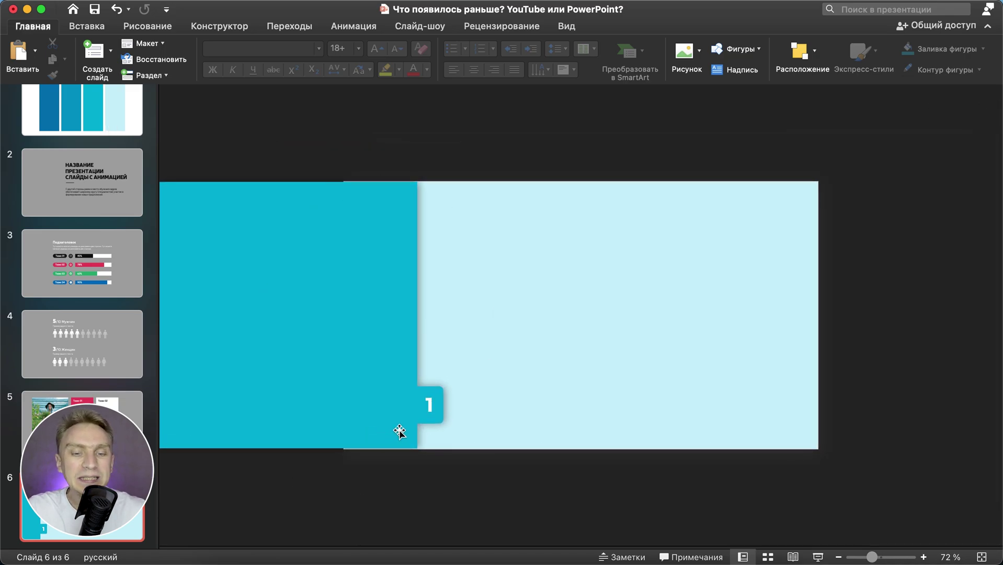
- Shift the panel group right, duplicate it with Cmd+D, top-align the copy and raise its tab
left_click(382, 396)
left_click_drag(346, 371, 437, 373)
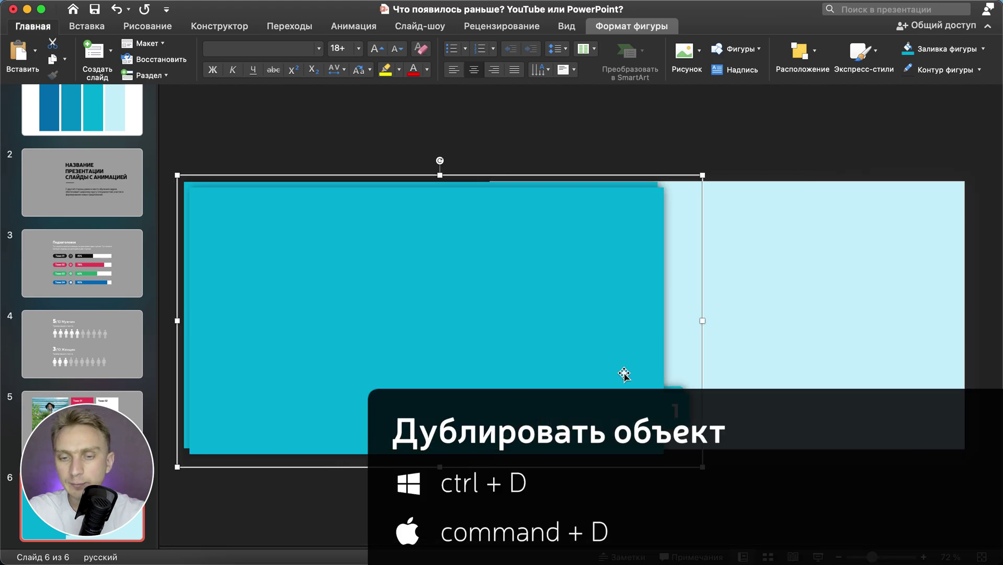
key("super+d")
mouse_move(597, 413)
left_mouse_down()
mouse_move(602, 370)
mouse_move(578, 384)
left_mouse_up()
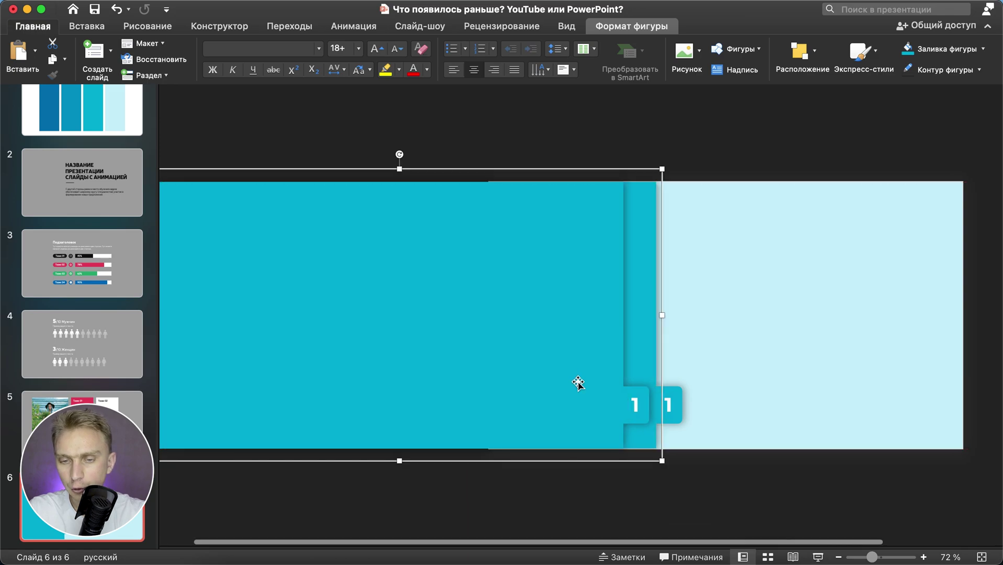
left_click(639, 420)
left_click_drag(642, 418, 647, 355)
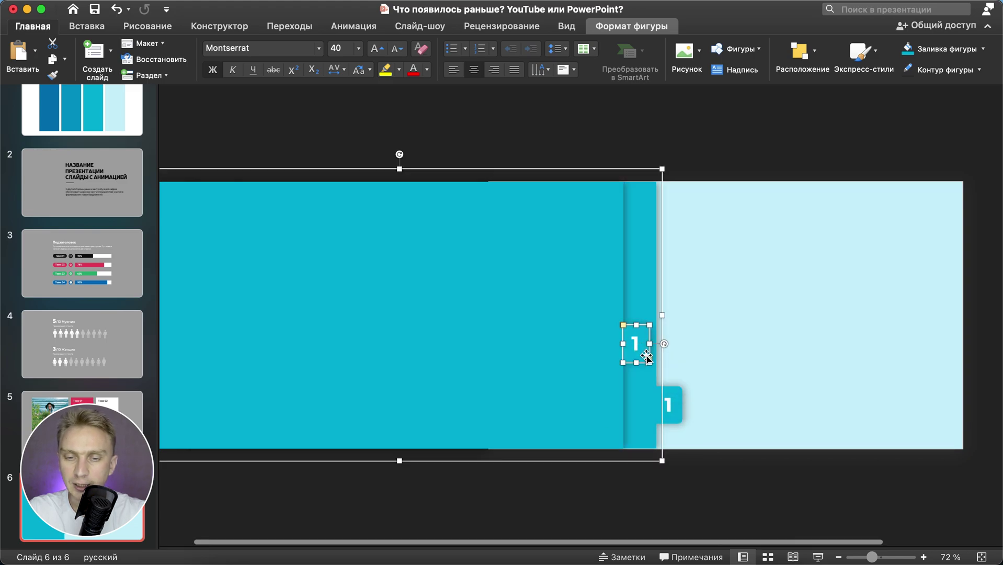
left_click(636, 343)
type("2")
left_click(763, 322)
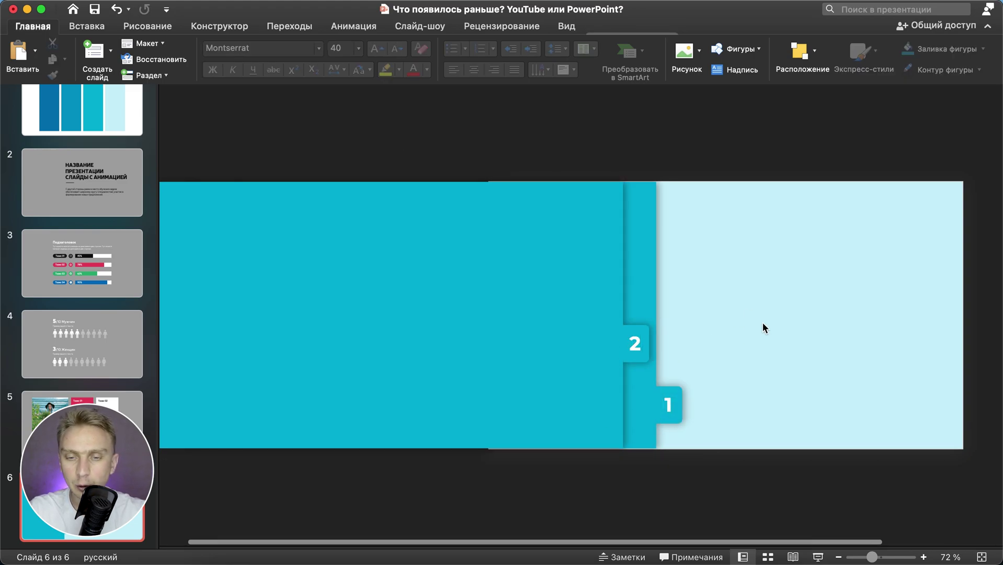
left_click(512, 358)
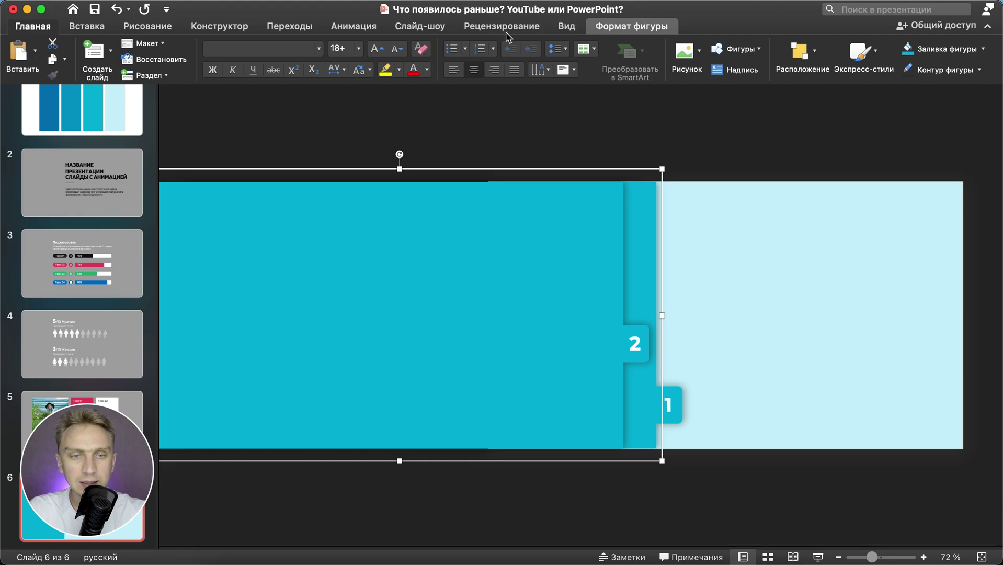
- Fill the front panel copy with a darker blue
left_click(632, 26)
left_click(299, 50)
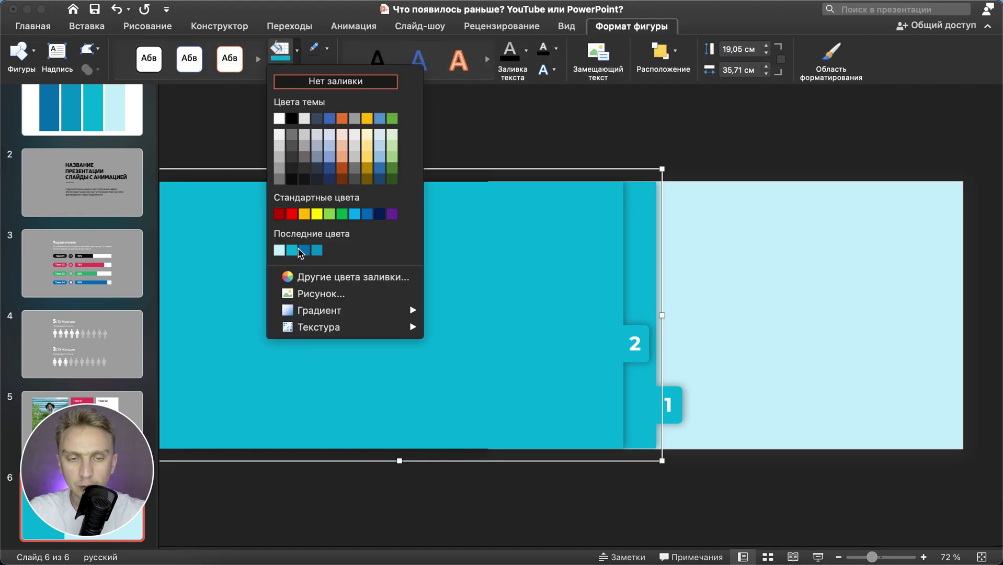
left_click(317, 252)
left_click(742, 299)
left_click(555, 406)
- Add a third panel copy with its tab raised higher, filled dark blue
left_click_drag(556, 407, 608, 411)
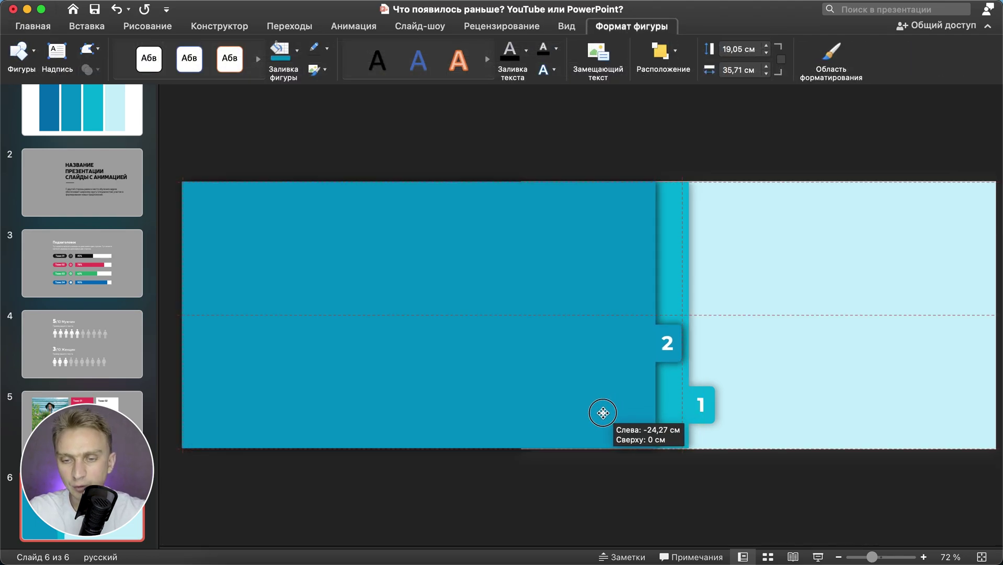
left_click_drag(607, 412, 571, 413)
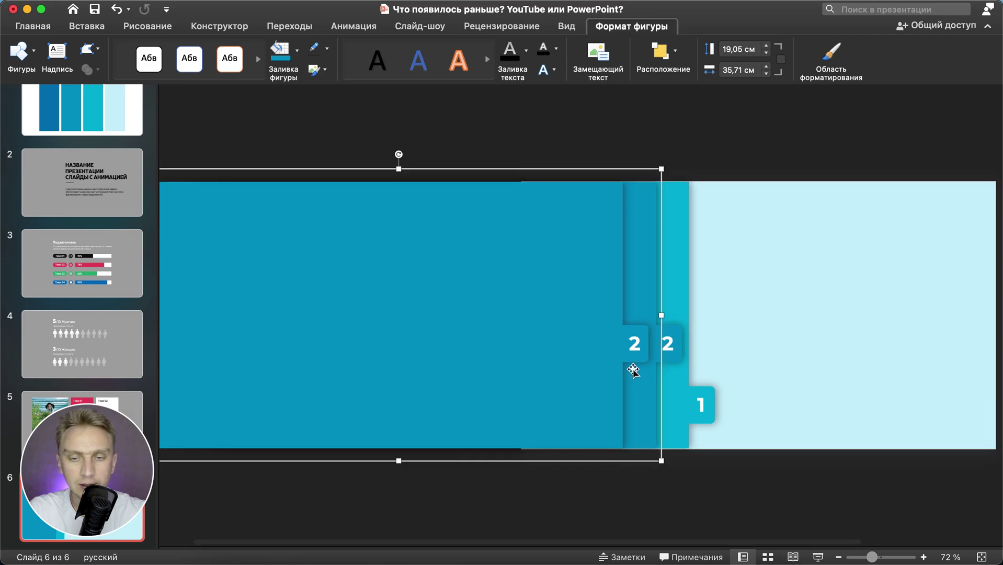
left_click(640, 348)
left_click_drag(640, 359, 637, 283)
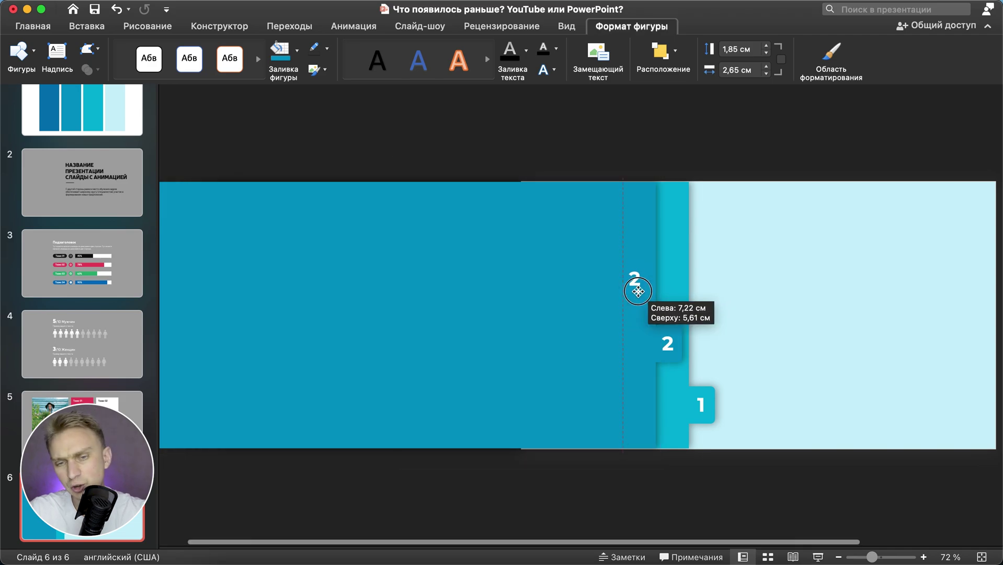
left_click(866, 283)
left_click(530, 356)
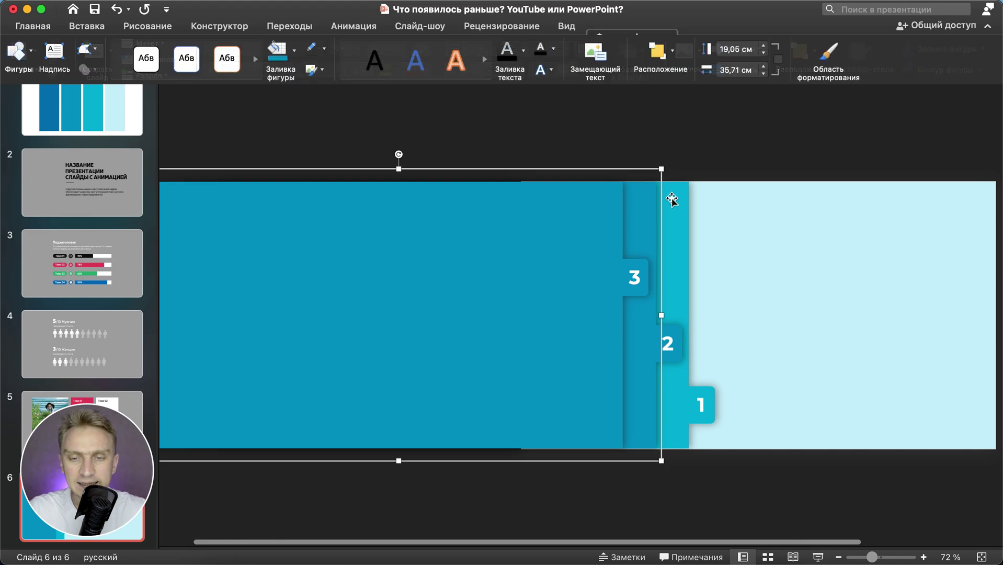
left_click(297, 63)
left_click(318, 252)
left_click(813, 320)
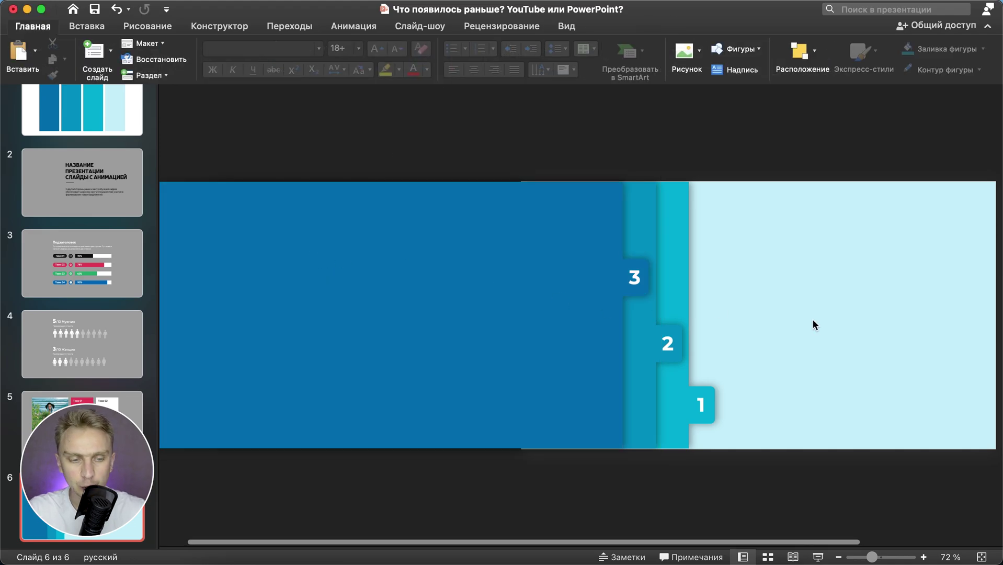
- Shift all three panels slightly left, then open title slide 2
left_click(547, 358)
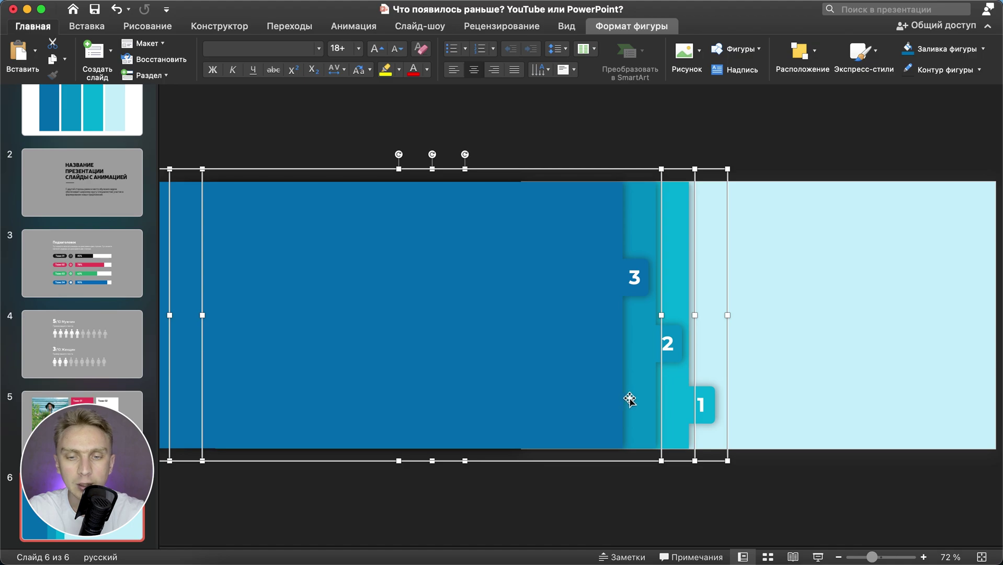
left_click_drag(636, 396, 579, 396)
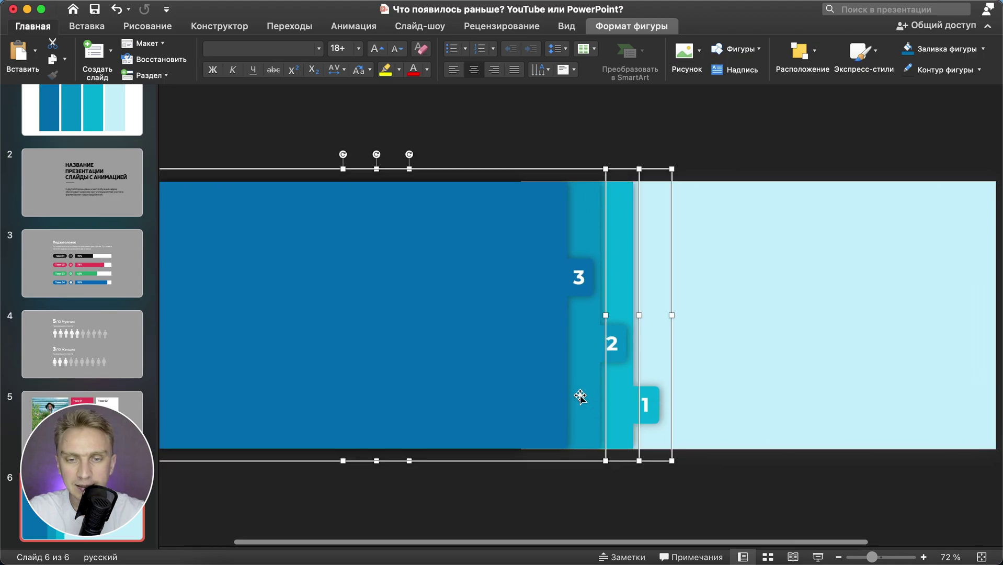
key("Left")
key("Left")
key("Left")
key("Left")
key("Left")
left_click(793, 343)
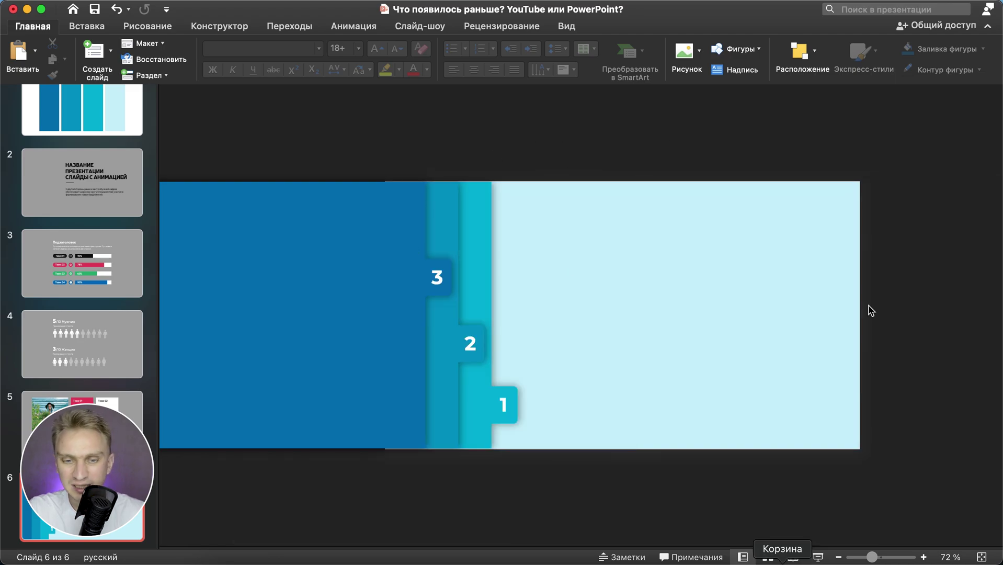
left_click(88, 192)
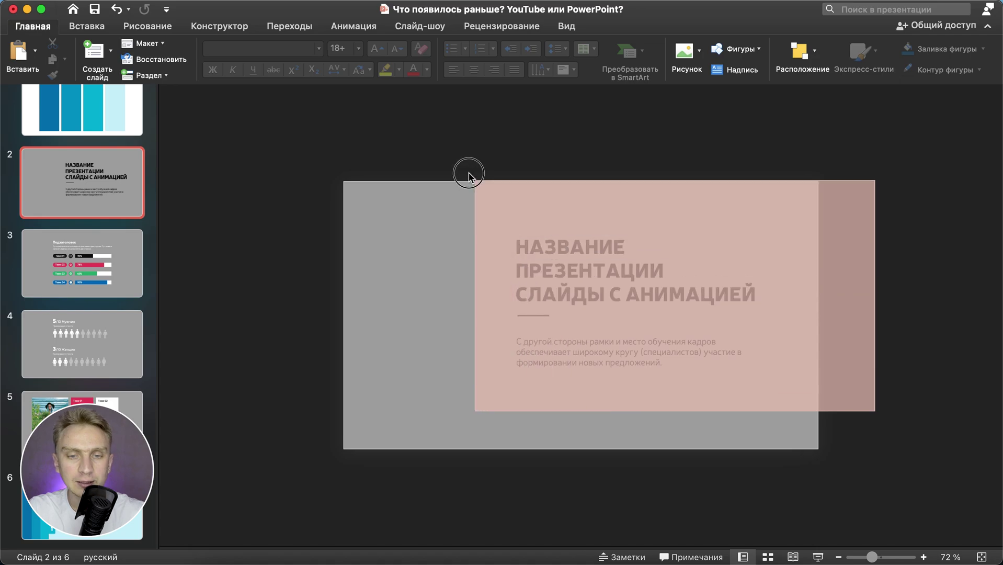
- Paste slide 2's title, divider line and body text onto slide 6, then test panel 1 over it
left_click_drag(875, 416, 454, 154)
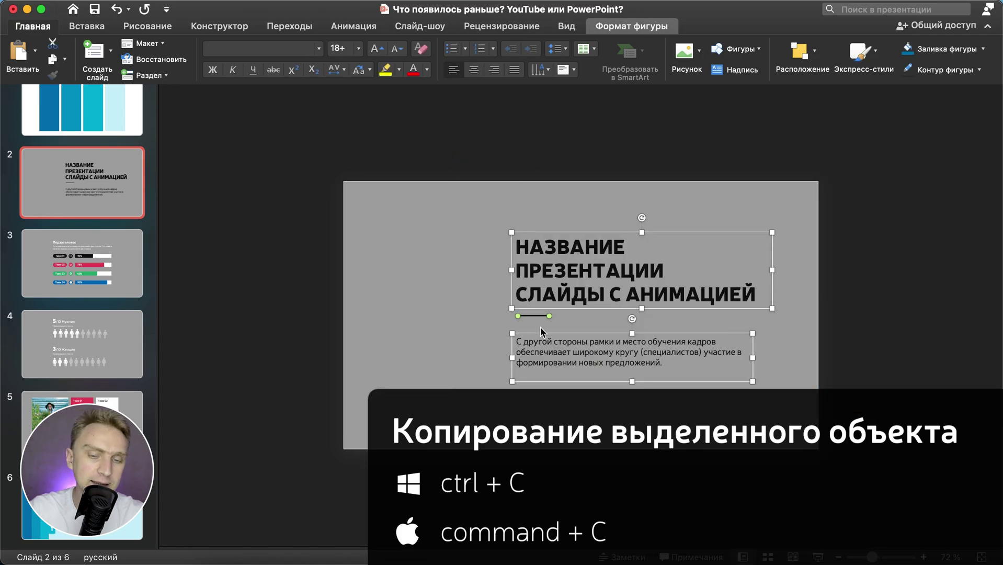
left_click(82, 502)
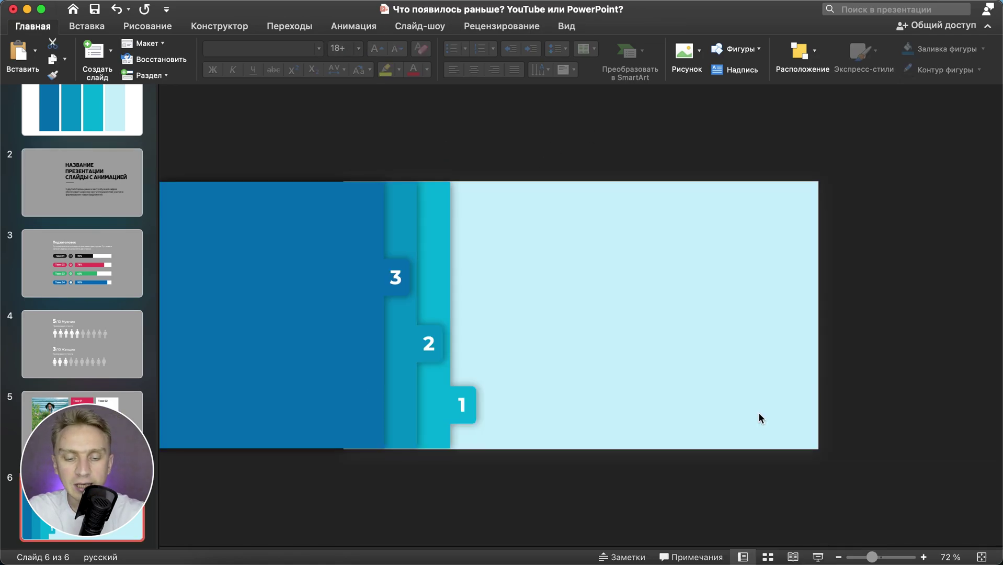
key("super+v")
left_click(955, 366)
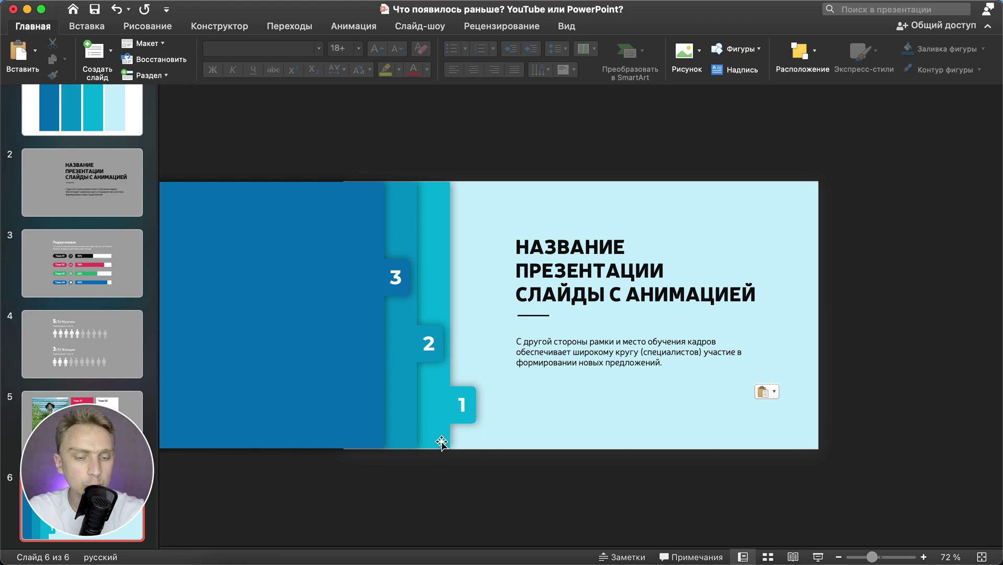
left_click_drag(441, 442, 699, 446)
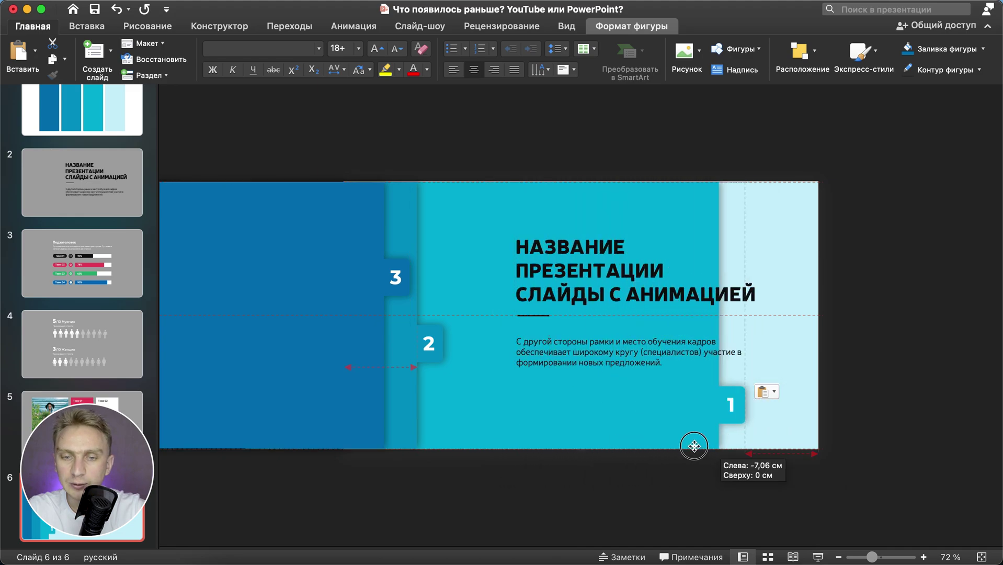
left_click_drag(699, 446, 705, 444)
key("super+z")
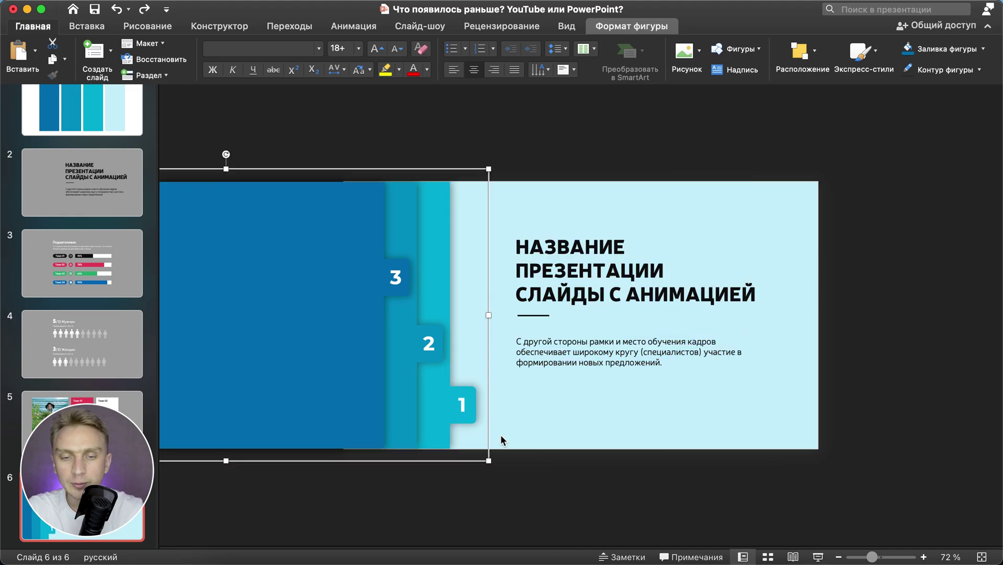
- Send the pasted title and body text boxes to the back, behind the numbered panels
left_click_drag(906, 446, 461, 154)
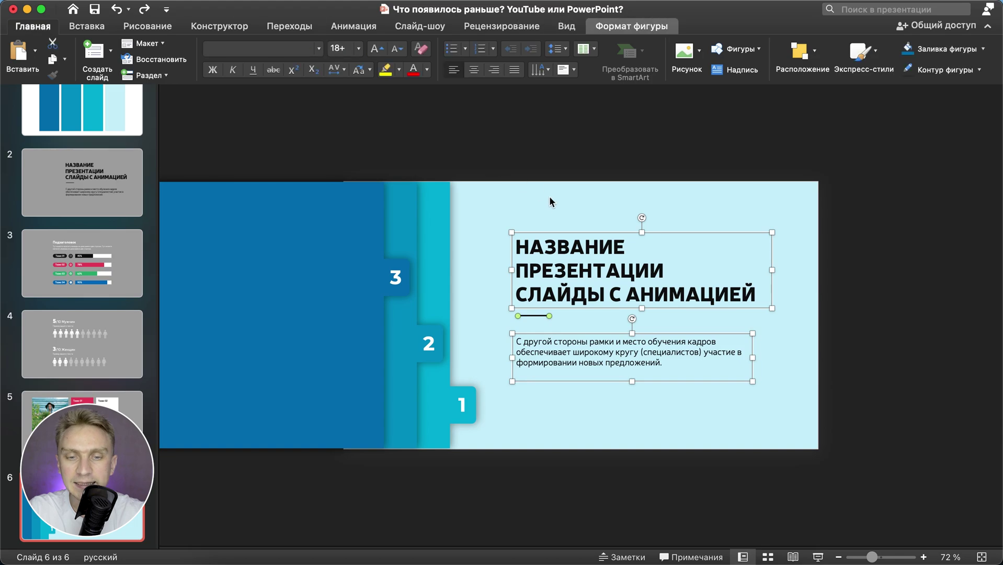
right_click(543, 234)
mouse_move(596, 325)
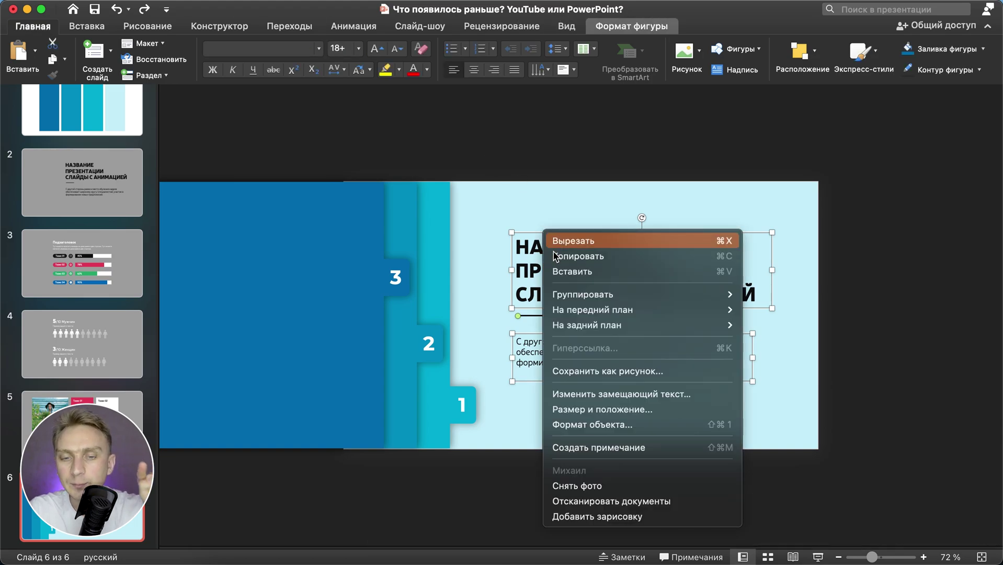
left_click(783, 325)
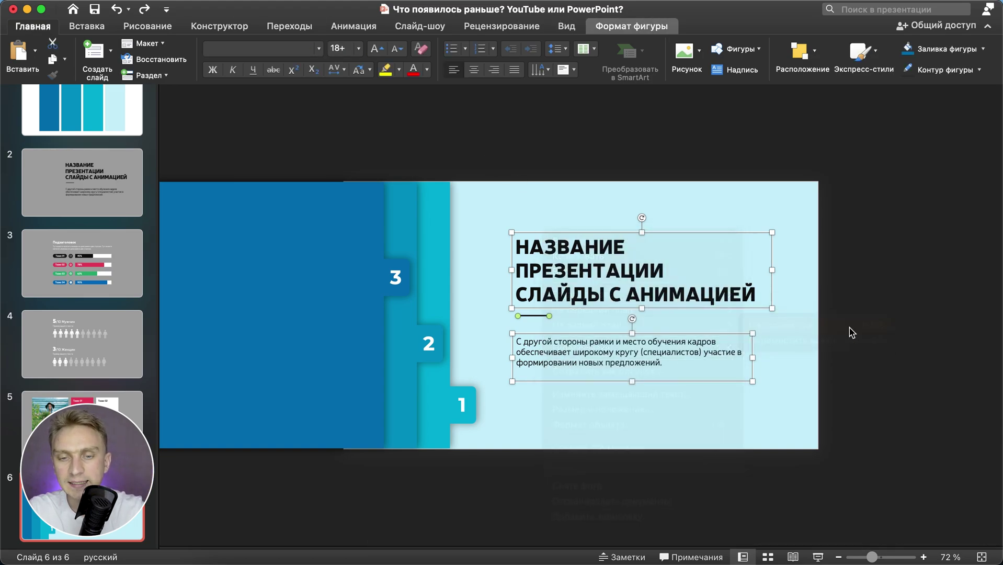
left_click(822, 332)
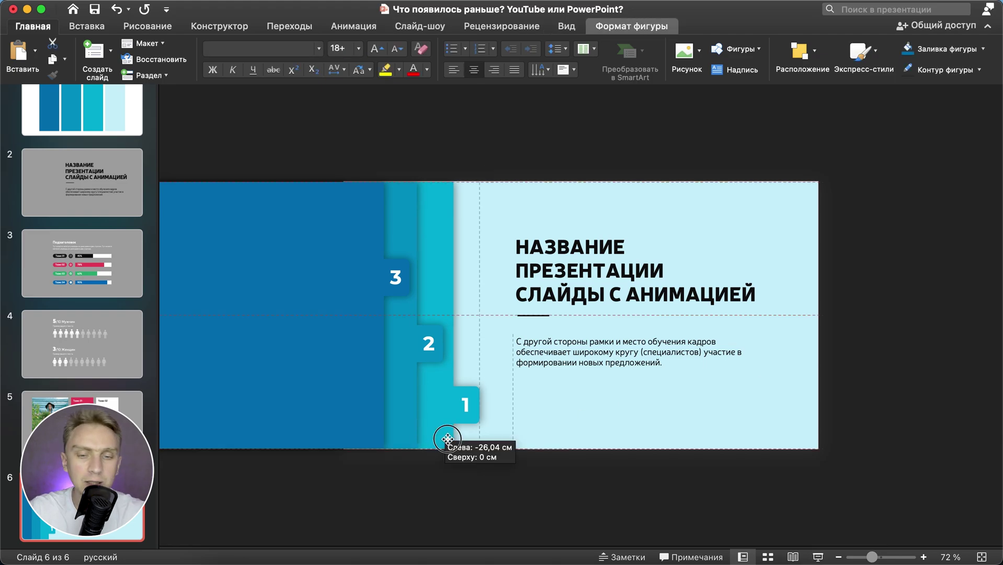
left_click_drag(437, 439, 602, 439)
key("super+z")
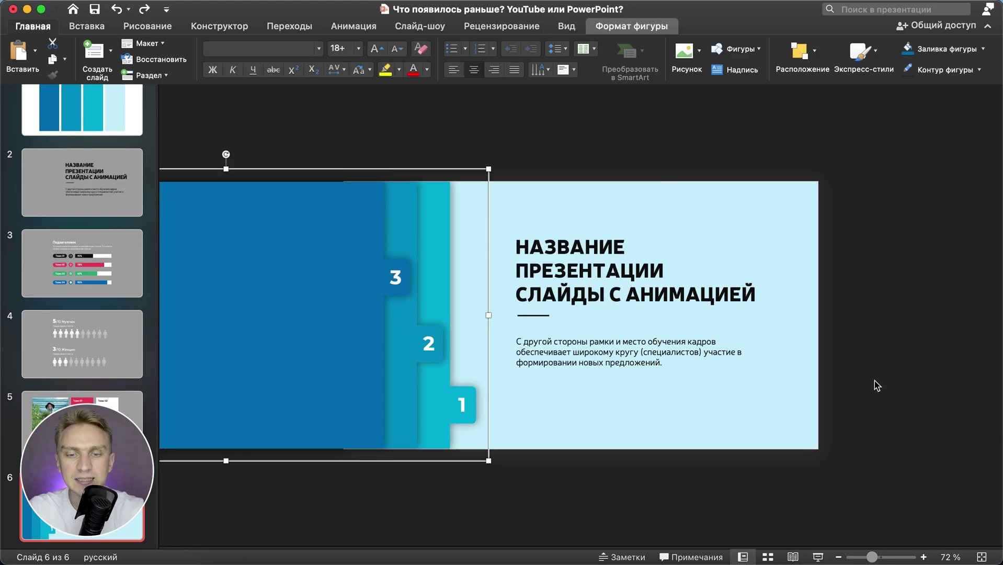
left_click(875, 385)
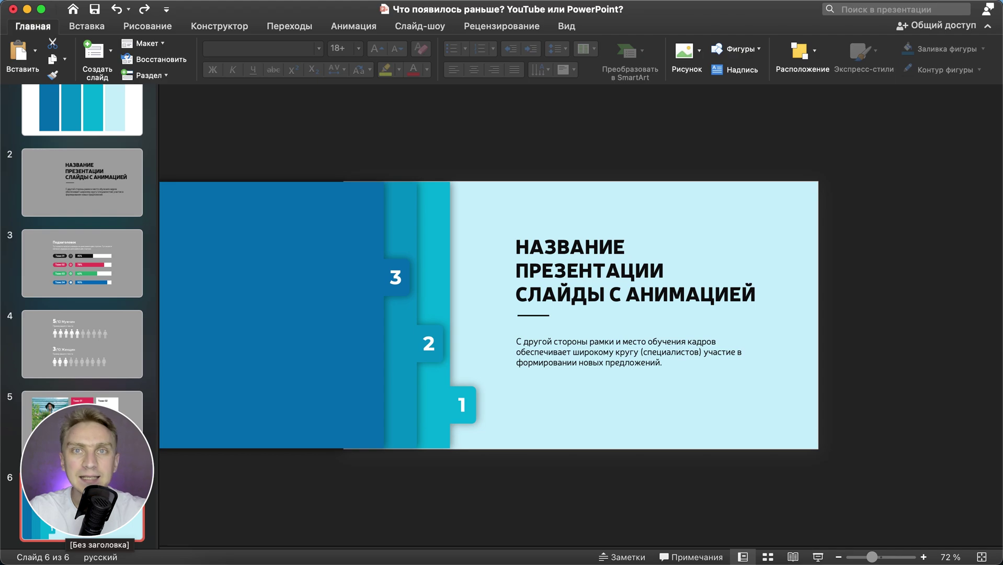
- Duplicate slide 6 to create slide 7
right_click(75, 501)
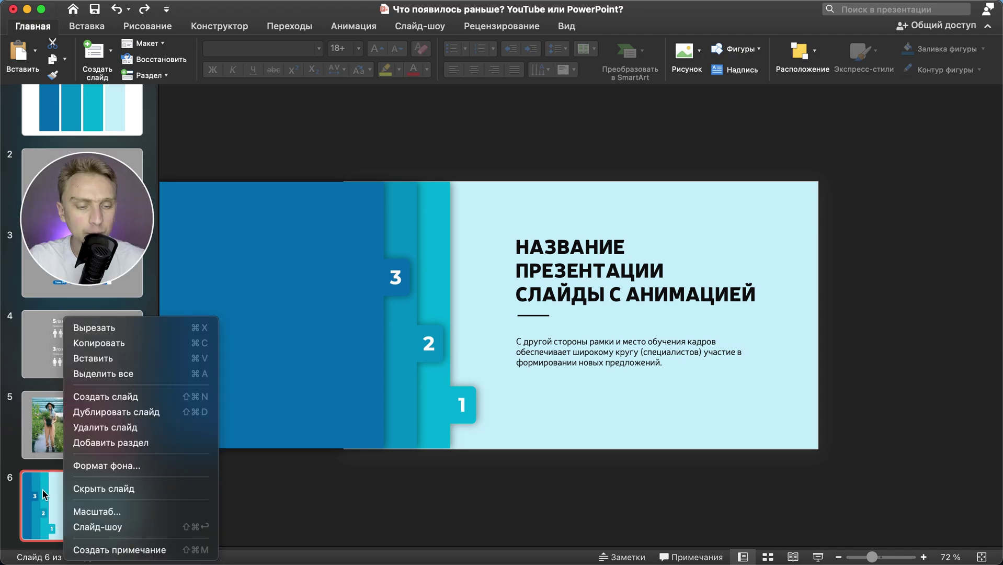
key("Escape")
right_click(75, 501)
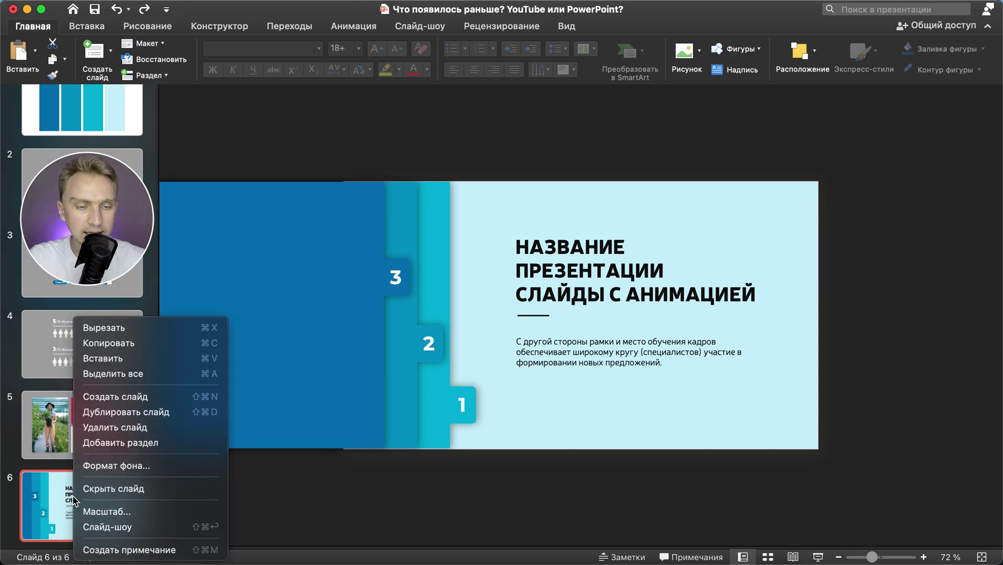
left_click(124, 415)
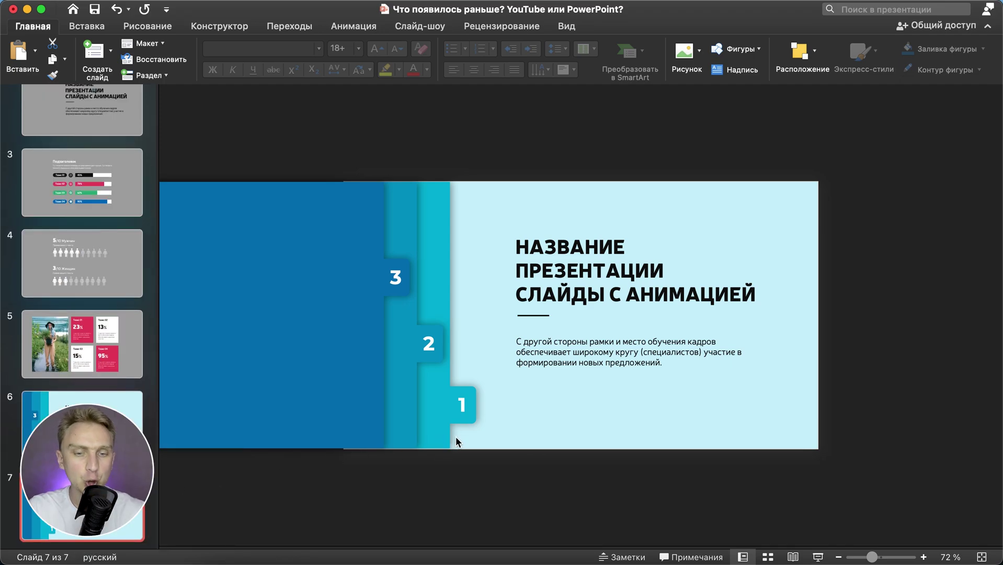
- On slide 7, slide the teal panel 1 right so it covers the title text
left_click(441, 432)
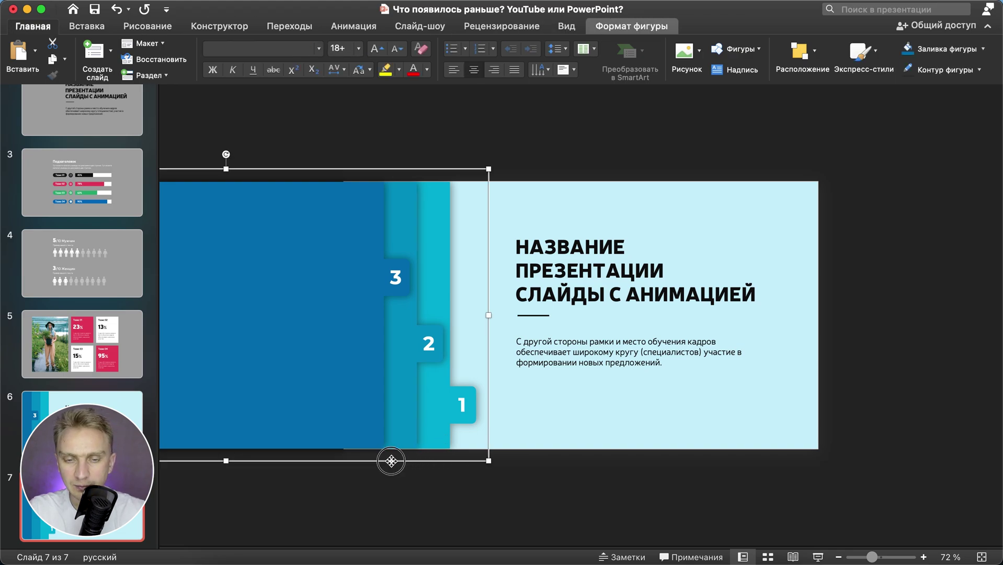
left_click_drag(389, 461, 498, 452)
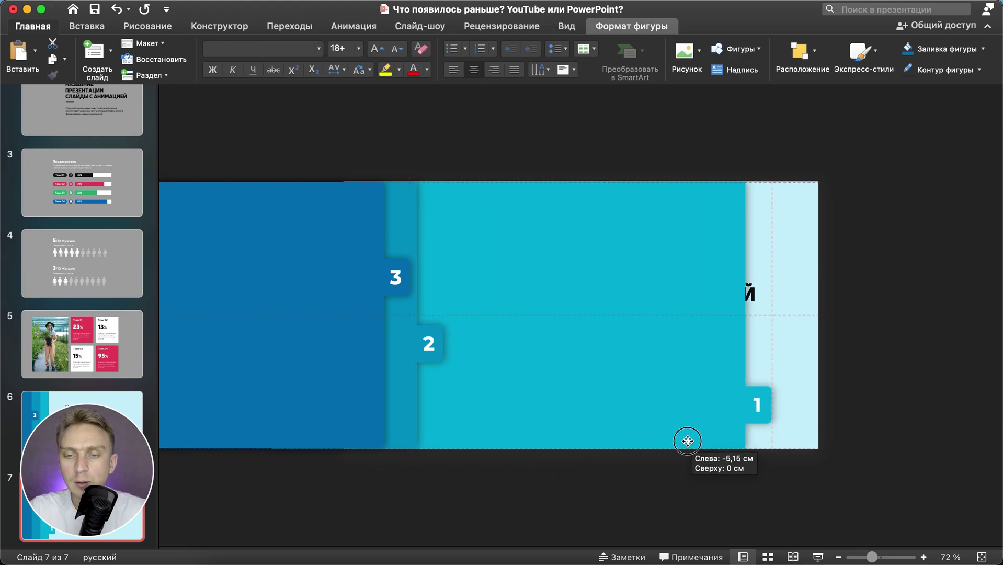
left_click_drag(498, 452, 711, 440)
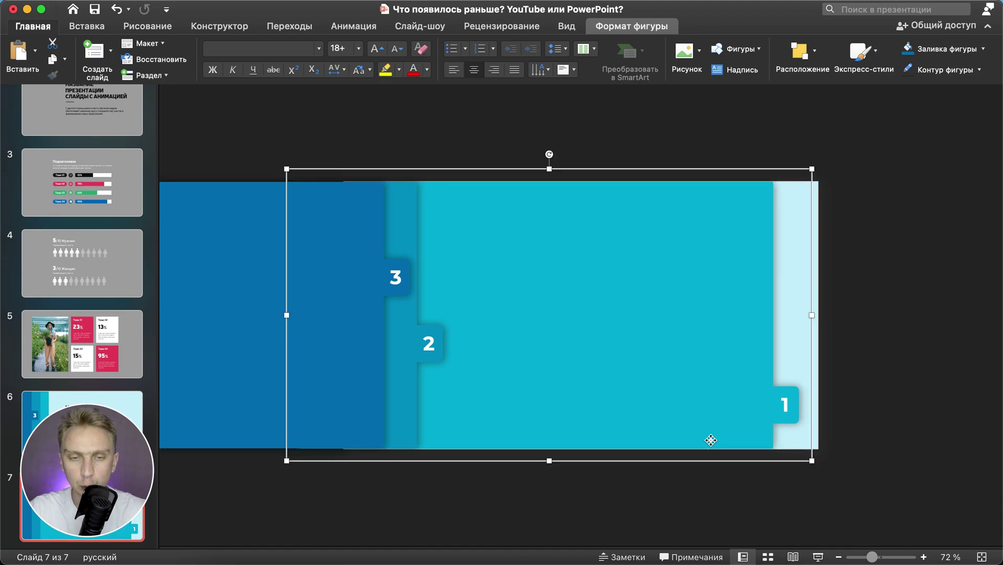
left_click(937, 420)
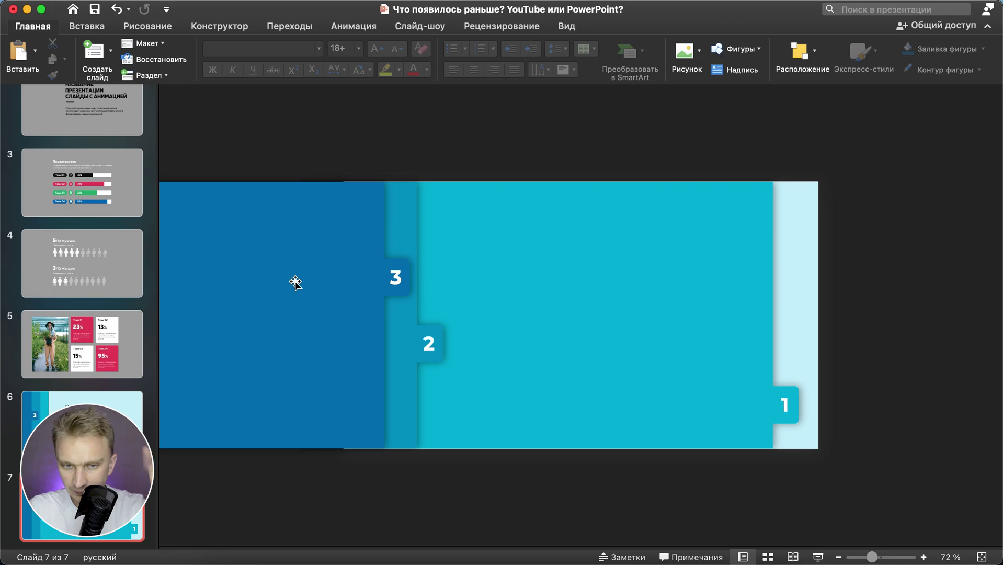
left_click(91, 195)
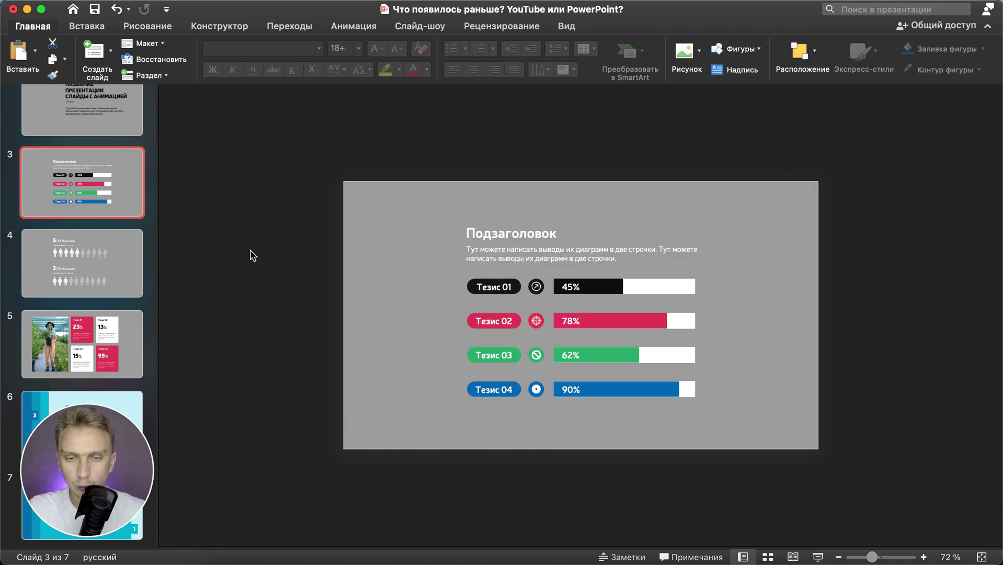
- Copy slide 3's subheading, body text and four thesis bars onto slide 7
left_click_drag(793, 476, 400, 154)
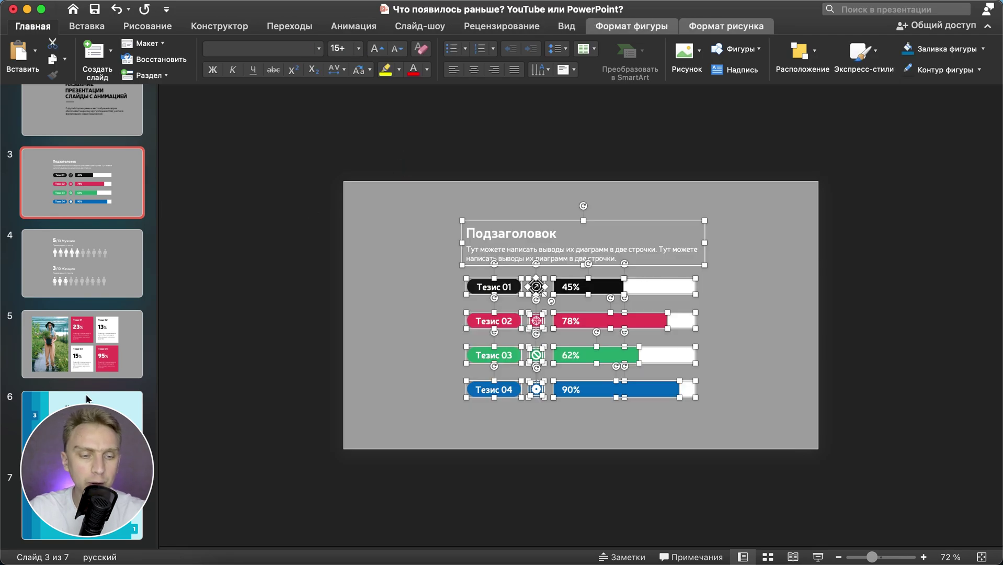
left_click(82, 466)
key("super+v")
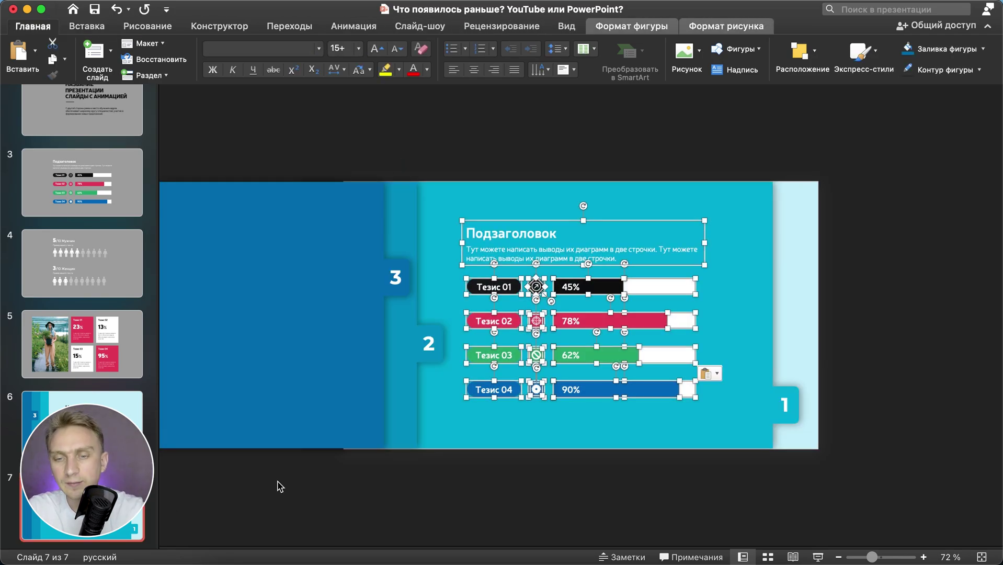
left_click(937, 351)
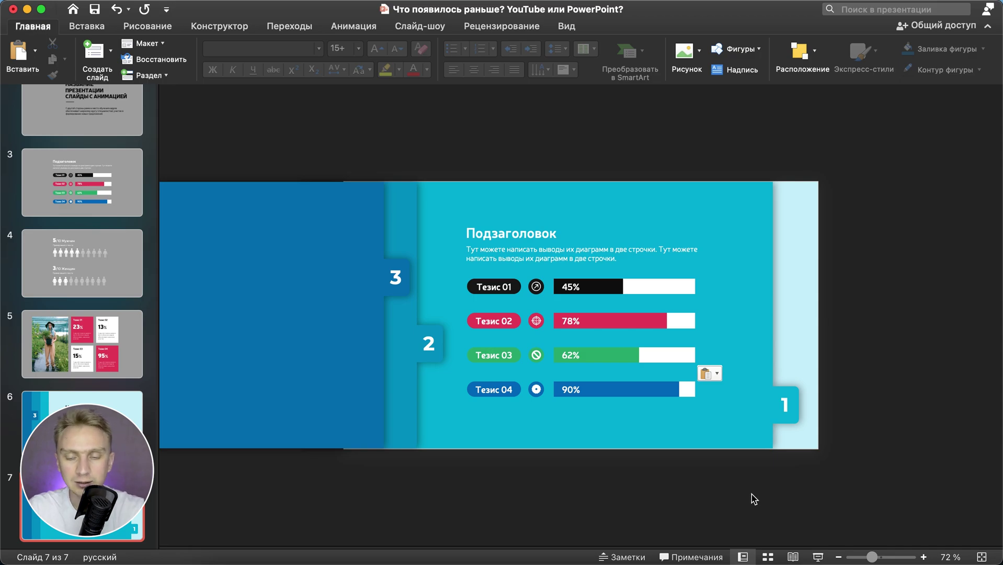
- Nudge the pasted subheading and thesis bars slightly to the right
left_click_drag(765, 499, 410, 146)
key("Right")
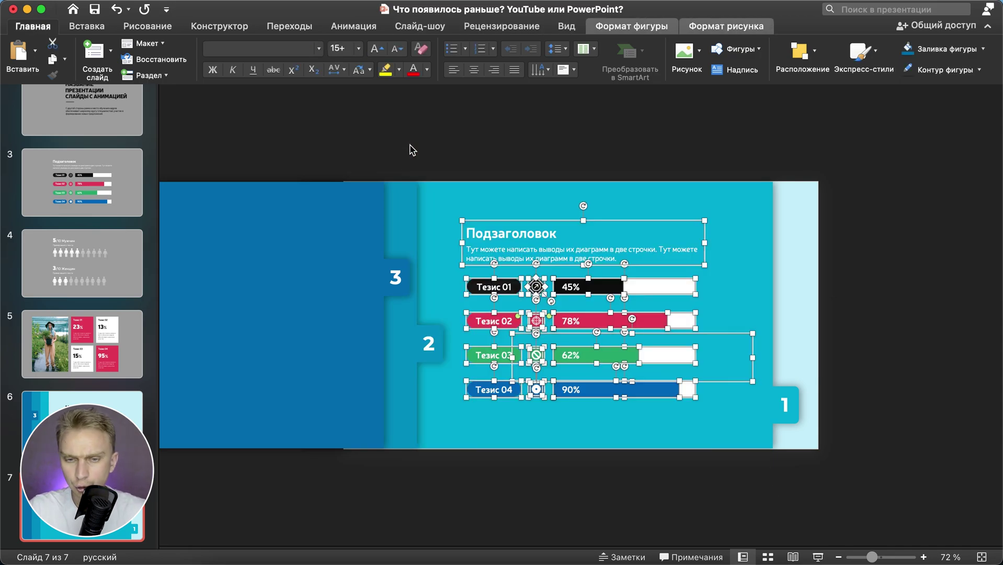
key("Left")
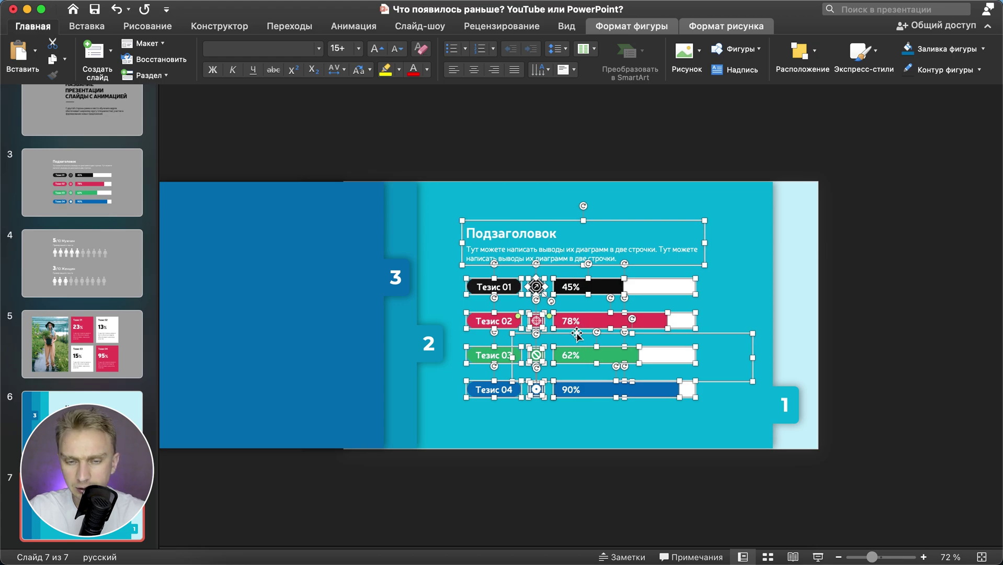
scroll(577, 337, "up", 3)
key("Right")
key("Right")
key("Right")
key("Right")
key("Right")
key("Right")
key("Right")
key("Right")
key("Right")
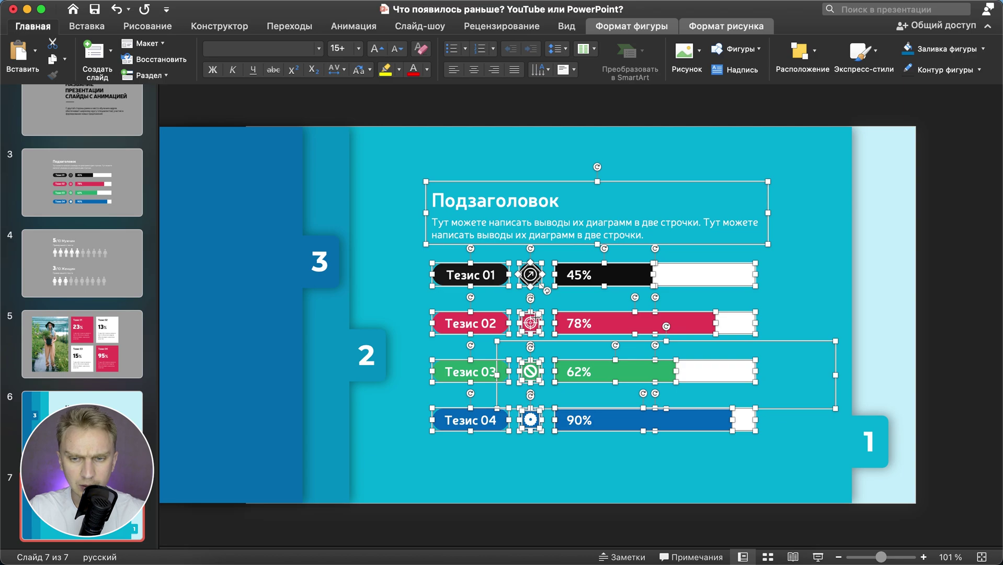
key("Escape")
scroll(850, 350, "down", 4)
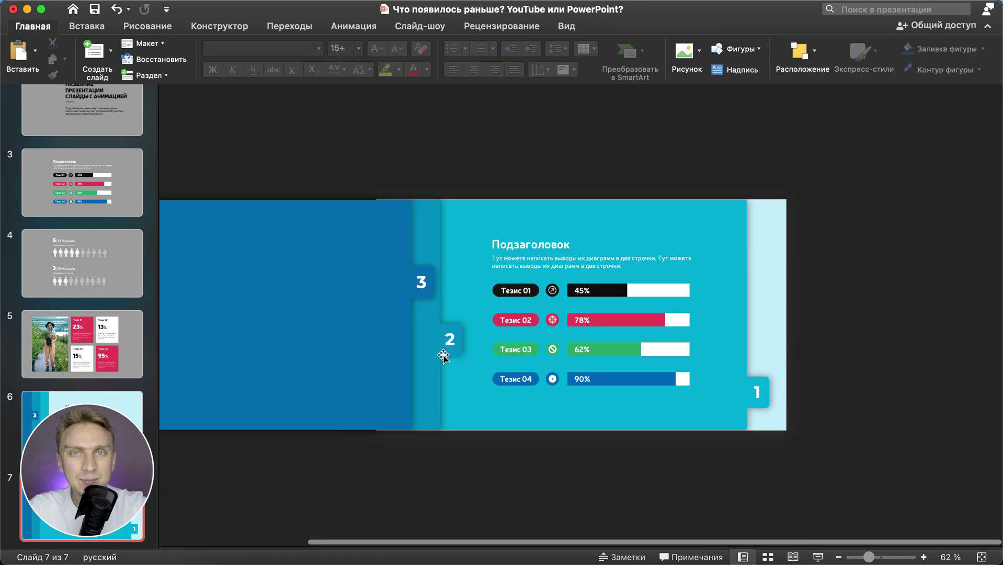
- Bring the panels with tabs 3 and 2 to the front
left_click(434, 344)
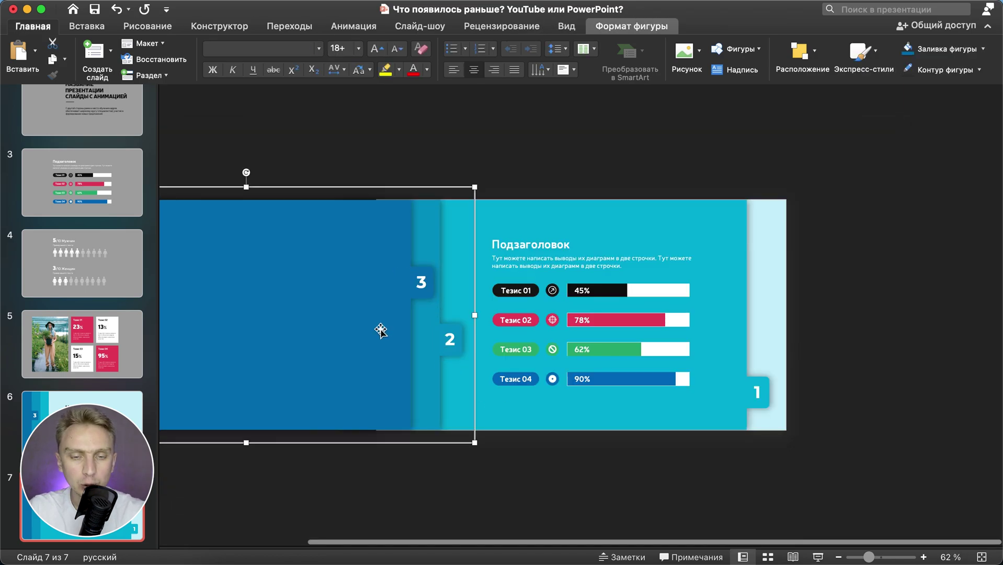
left_click(361, 295, "shift")
right_click(361, 296)
mouse_move(412, 343)
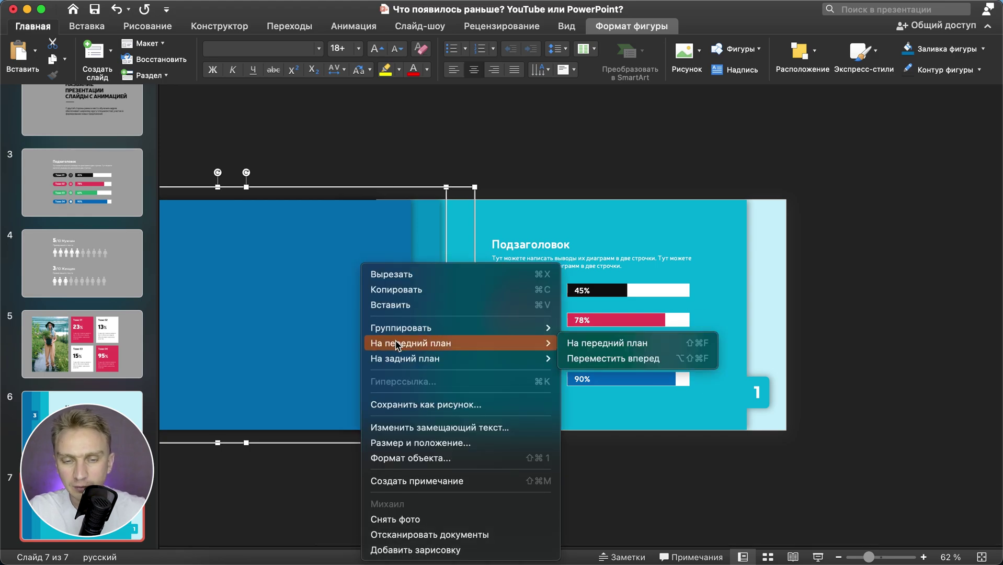
left_click(607, 343)
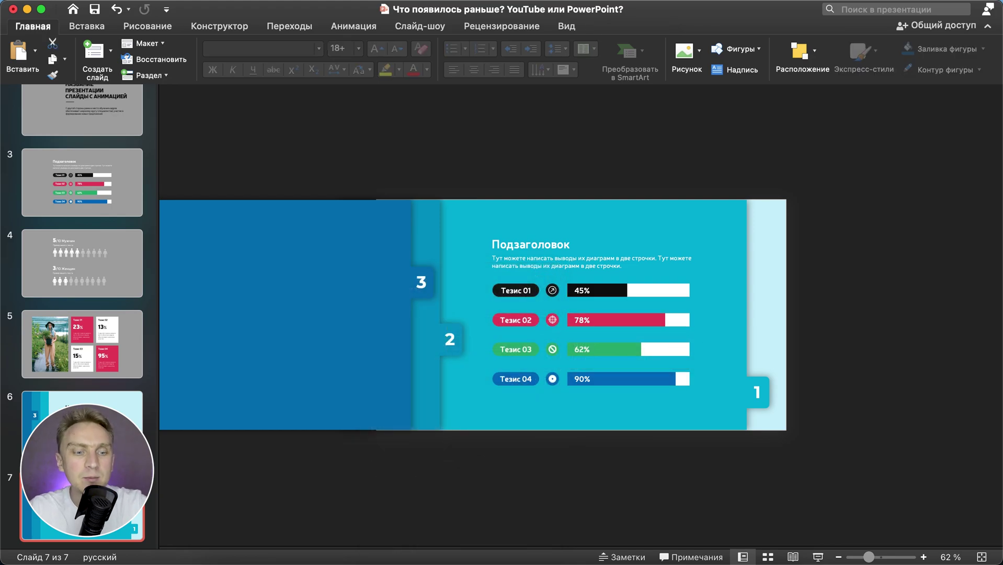
- Duplicate slide 7 and slide its tab-2 panel right over the thesis bars
key("super+d")
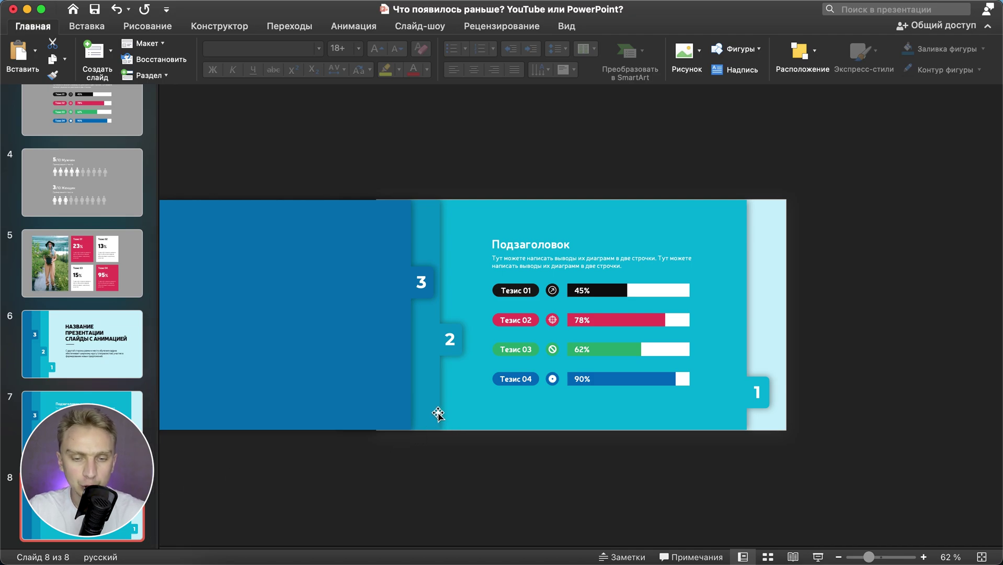
left_click(426, 416)
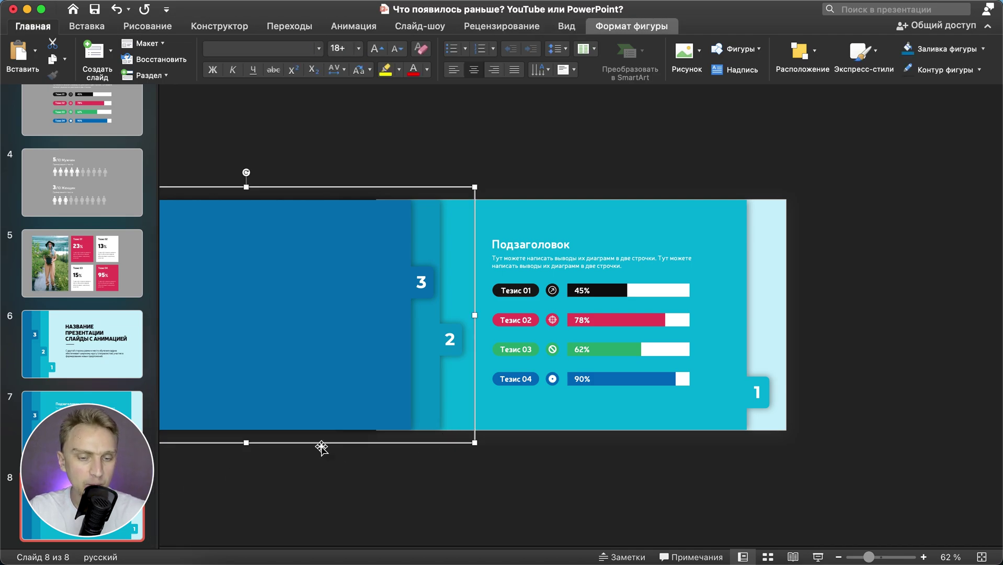
left_click_drag(319, 446, 613, 430)
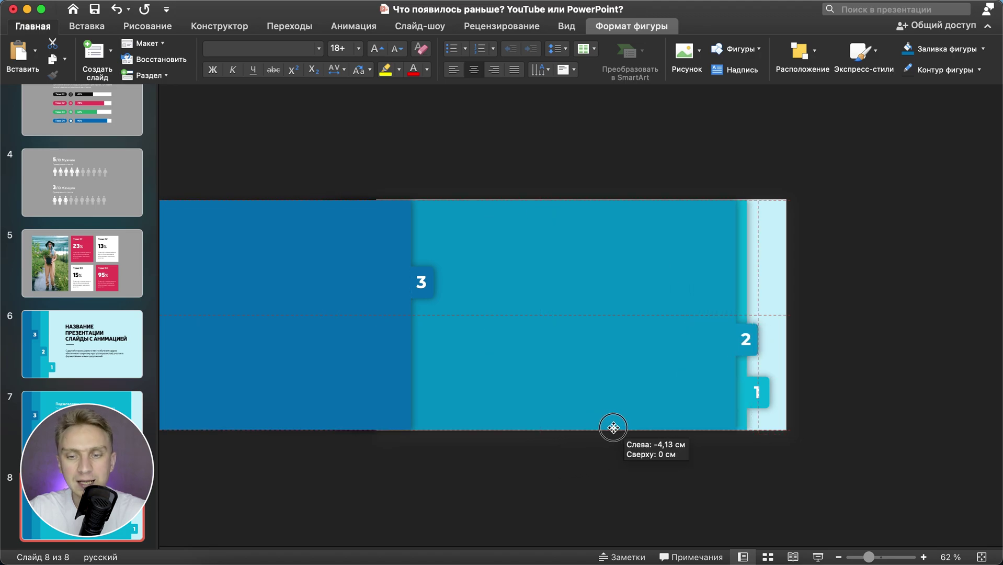
left_click_drag(613, 430, 615, 428)
- Fine-tune the tab-2 panel's horizontal position with small nudges
key("Right")
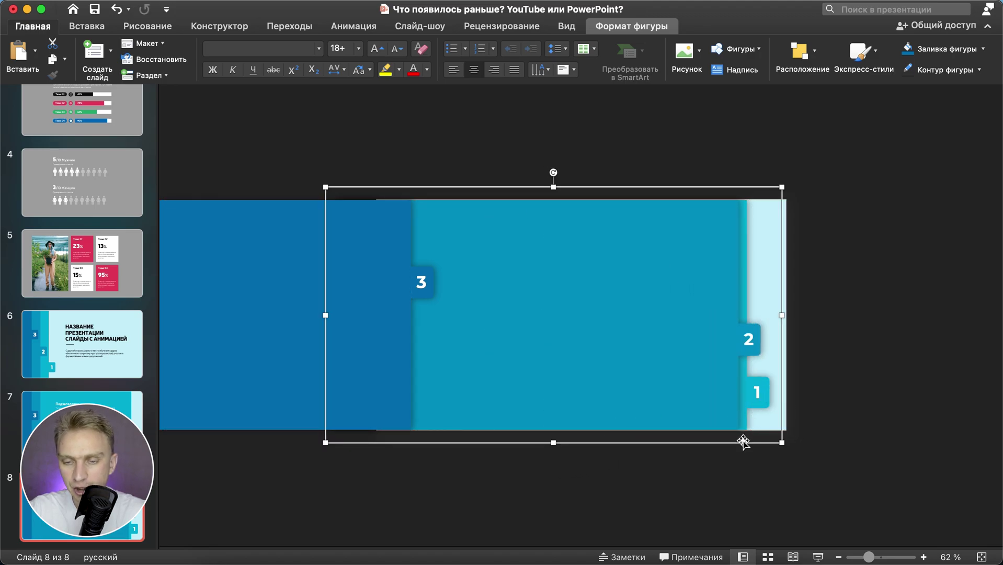
left_click_drag(744, 441, 750, 441)
key("Left")
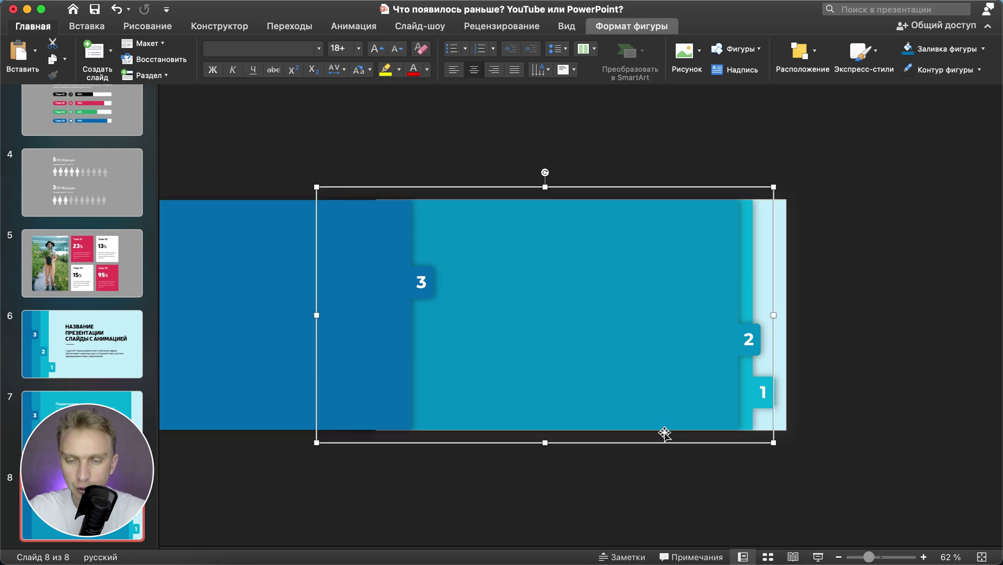
left_click_drag(645, 443, 657, 443)
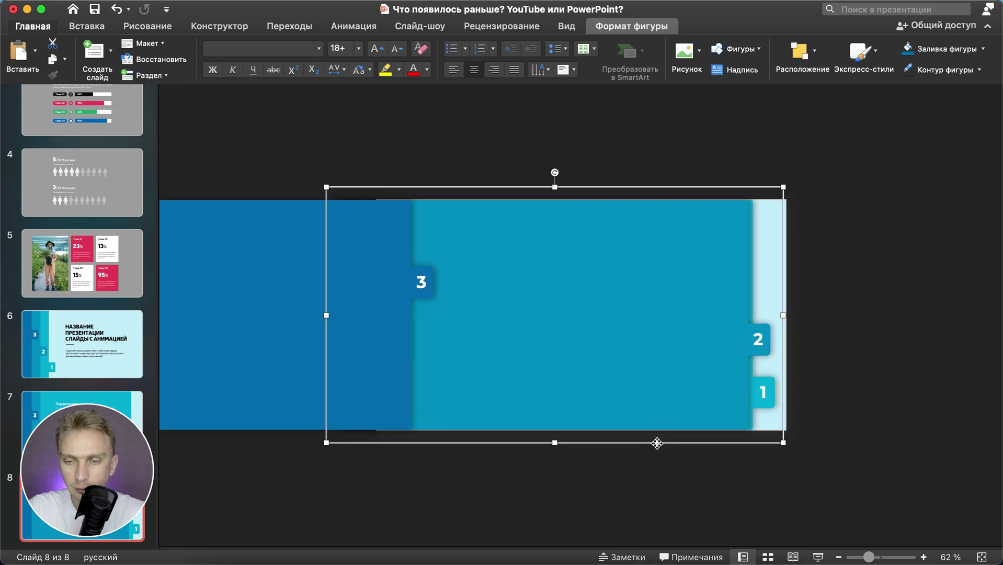
left_click(908, 425)
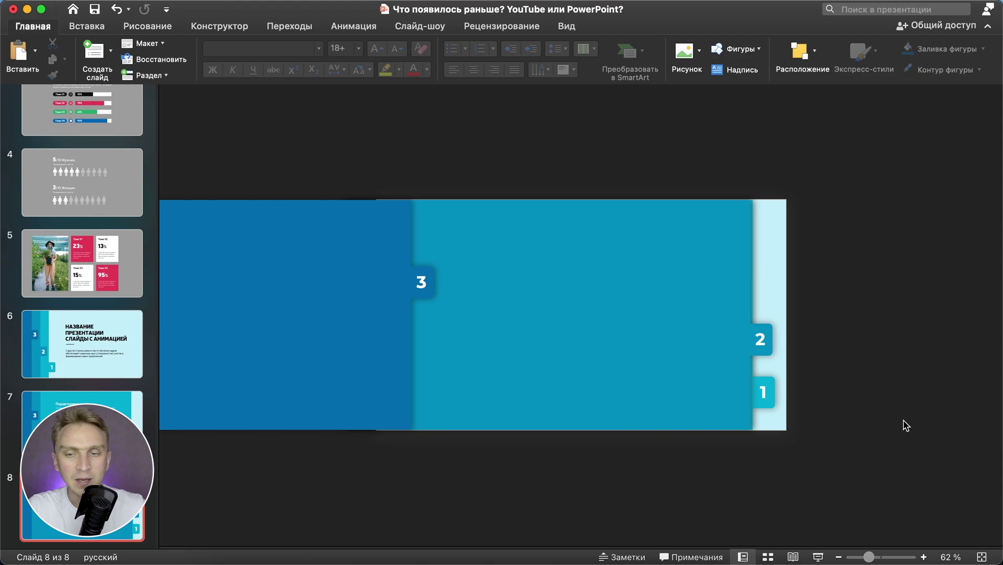
left_click(87, 179)
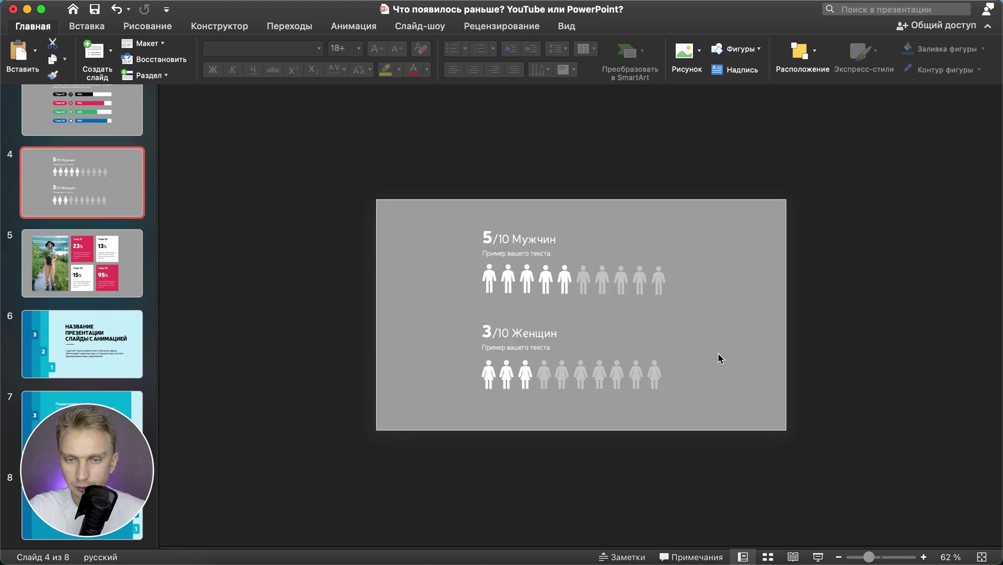
- Copy slide 4's men and women icon rows and captions onto slide 8
left_click_drag(811, 498, 411, 167)
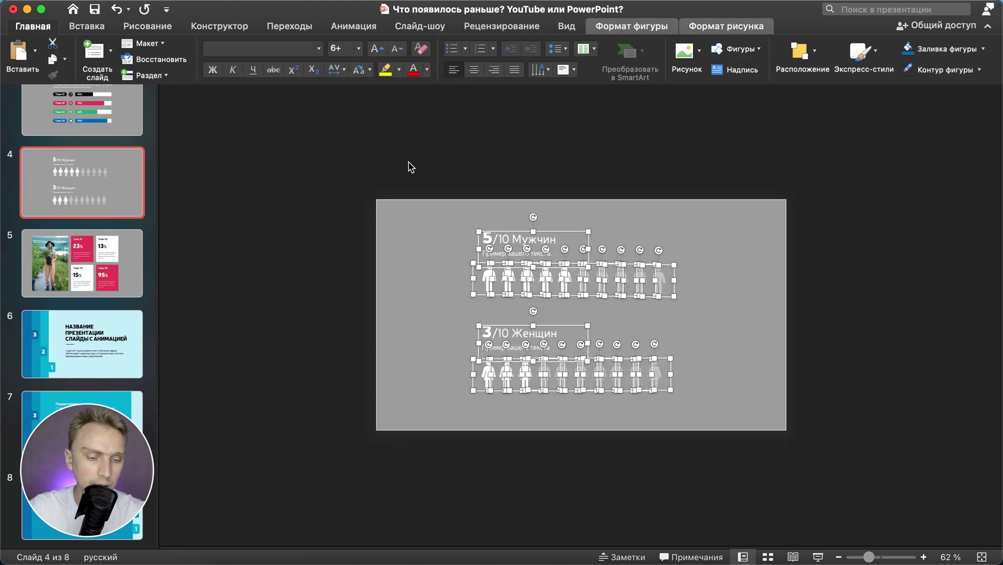
key("Escape")
key("End")
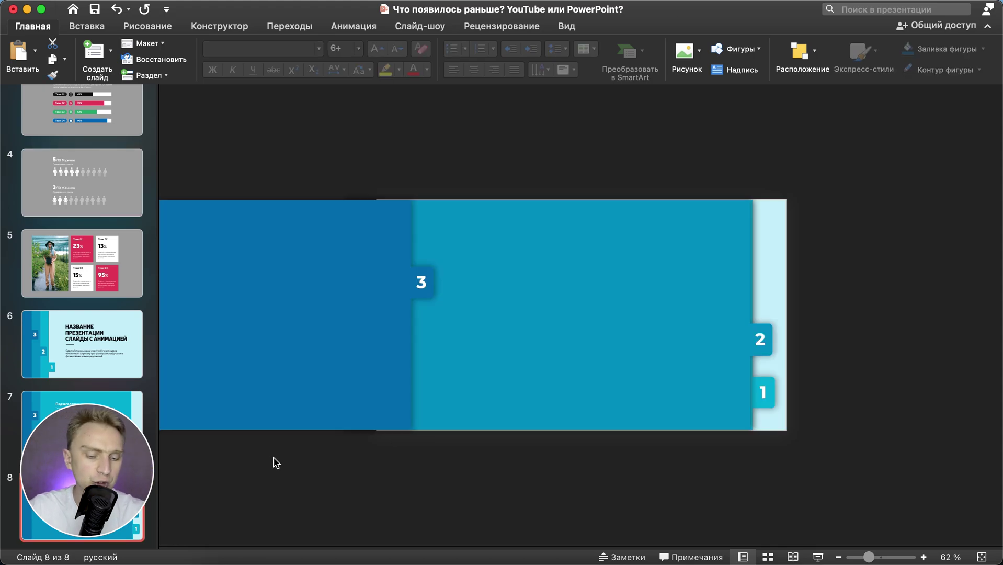
key("ctrl+v")
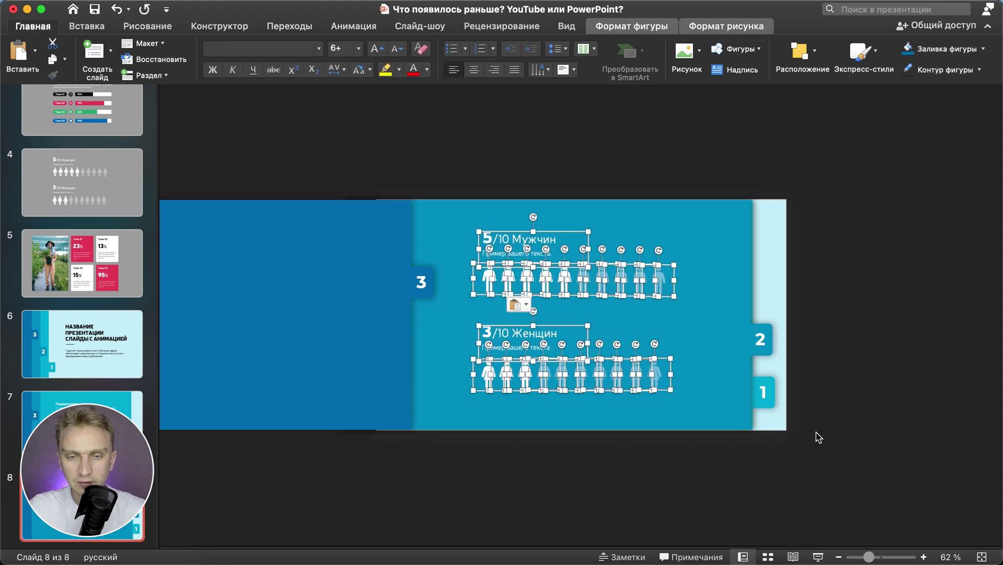
key("Escape")
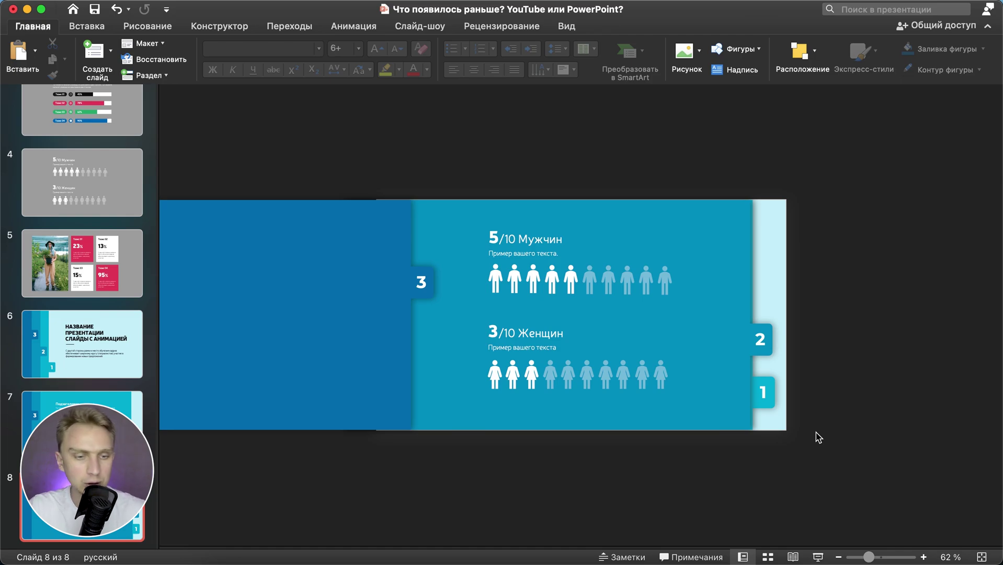
- Bring slide 8's left dark blue panel to the front and duplicate the slide
left_click(165, 339)
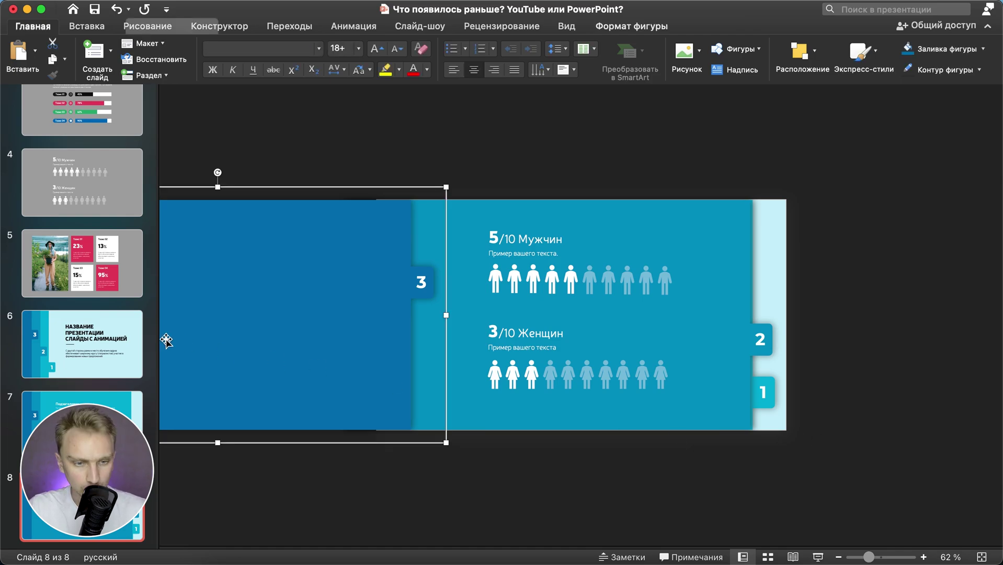
right_click(320, 369)
mouse_move(369, 343)
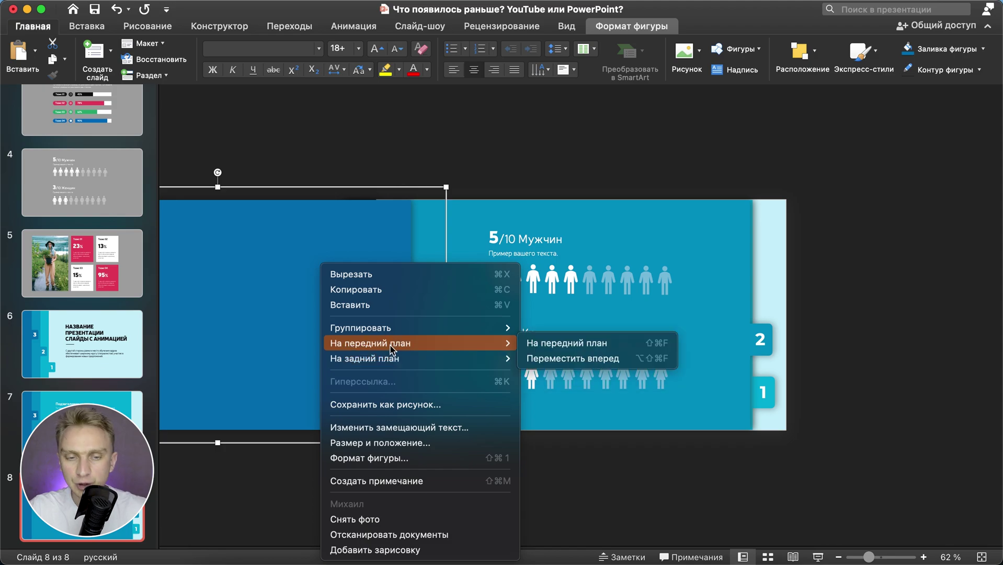
left_click(544, 343)
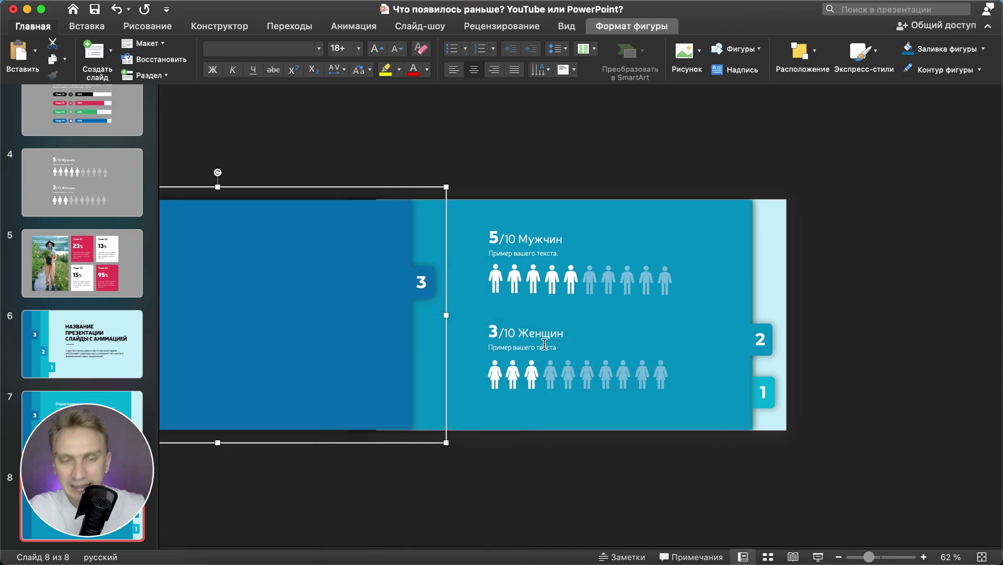
key("super+shift+d")
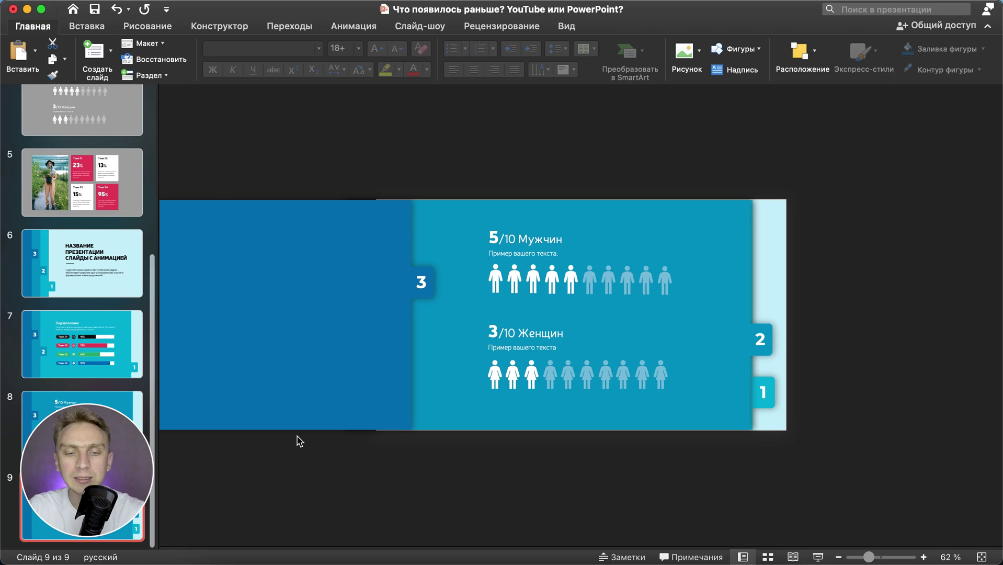
- Slide slide 9's dark blue panel 3 right over the people icons and line up tab 2
left_click_drag(291, 441, 633, 439)
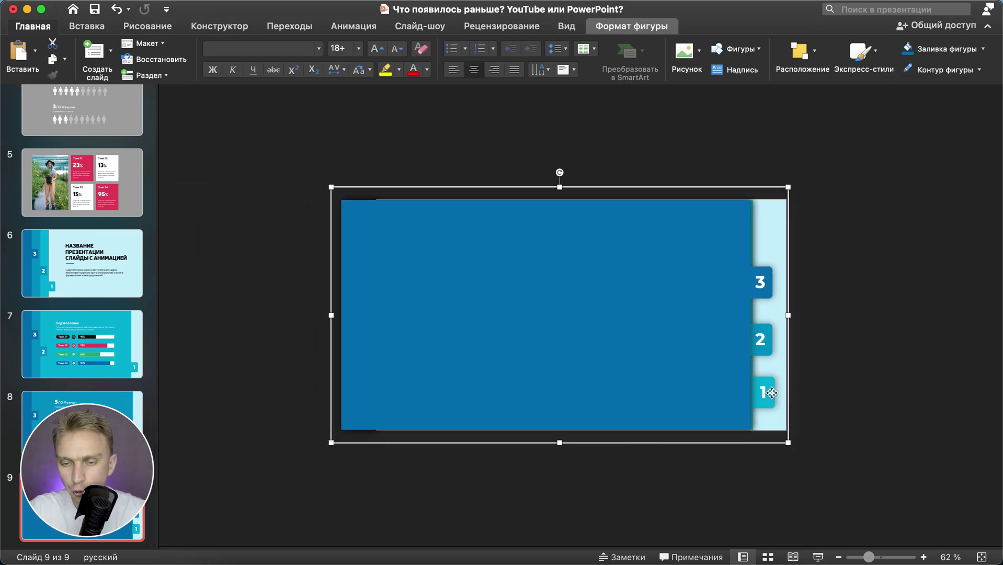
key("Right")
key("Right")
key("Right")
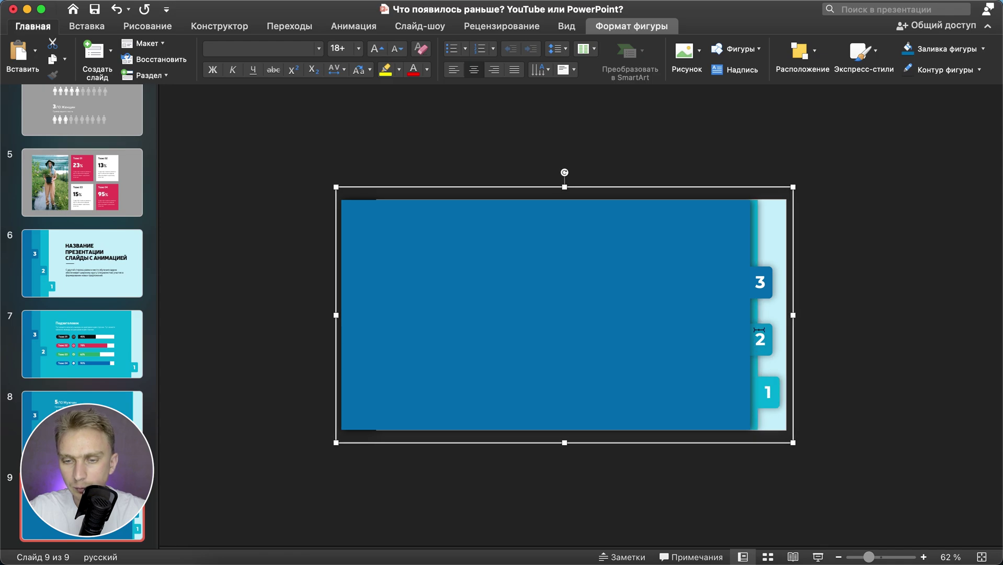
left_click(759, 331)
left_click(841, 358)
left_click(767, 345)
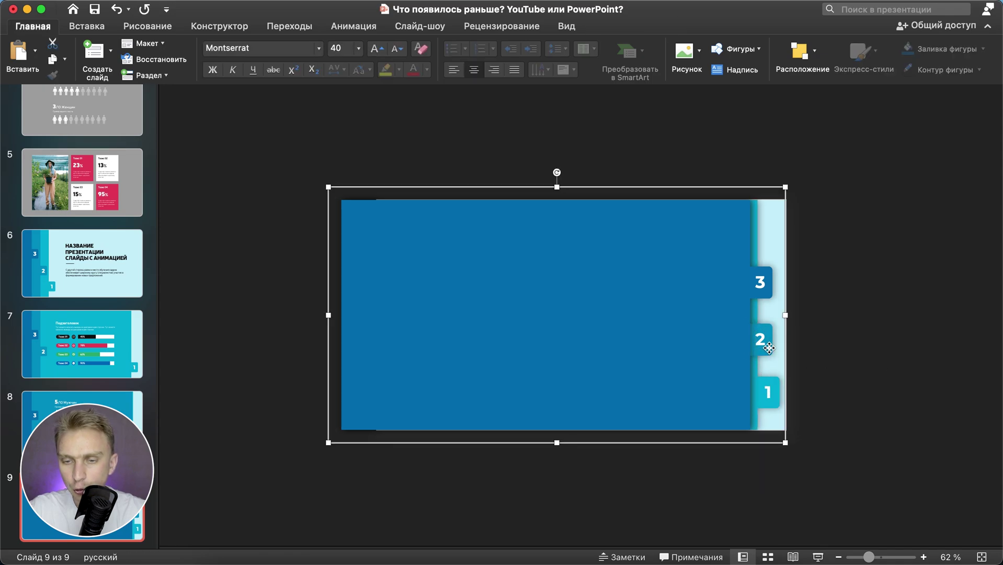
key("Right")
key("Right")
key("Right")
key("Escape")
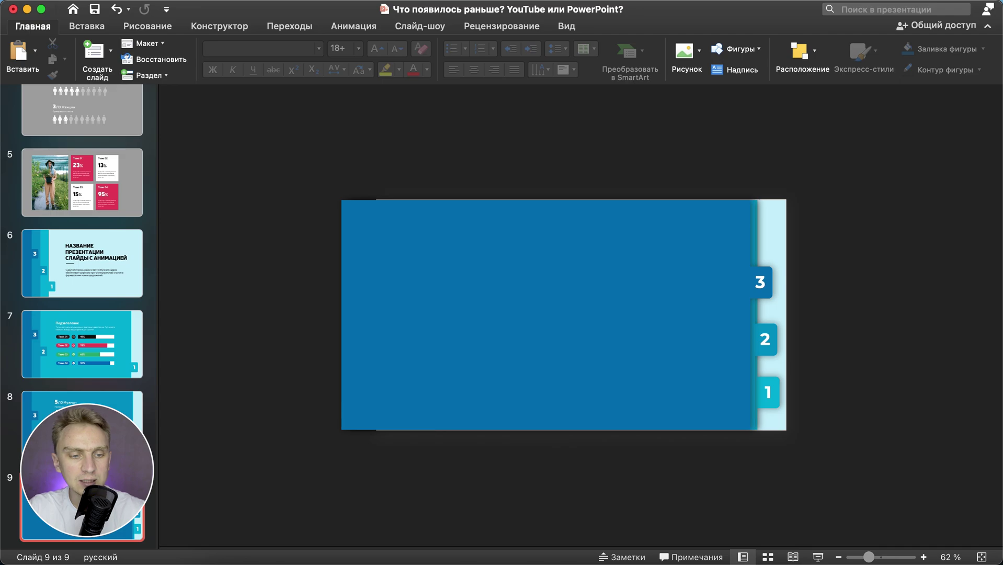
left_click(103, 196)
- Paste slide 5's photo and thesis cards (23%, 13%, 15%, 95%) onto slide 9, then select slides 6–9
left_click_drag(760, 473, 374, 143)
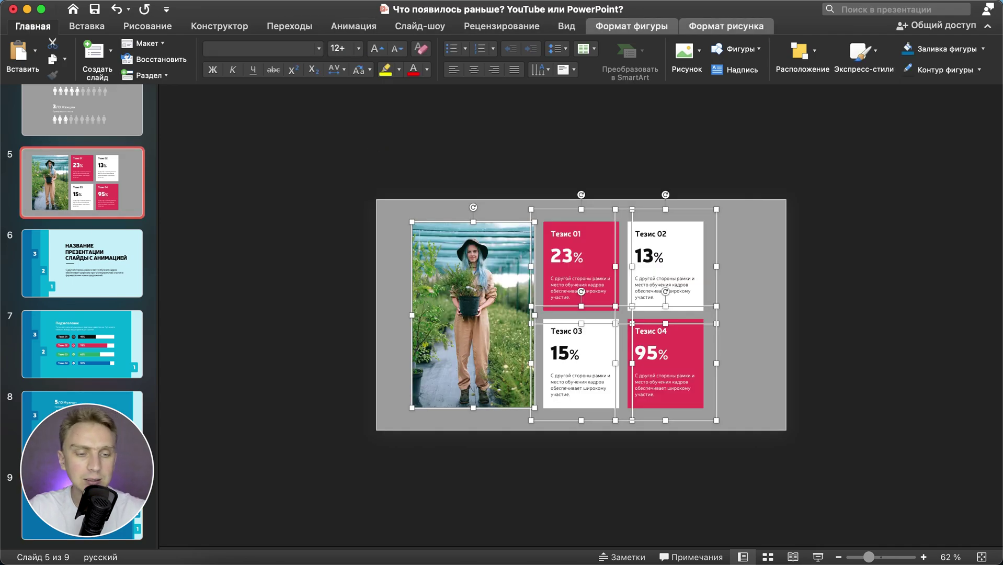
key("ctrl+c")
left_click(82, 502)
key("ctrl+v")
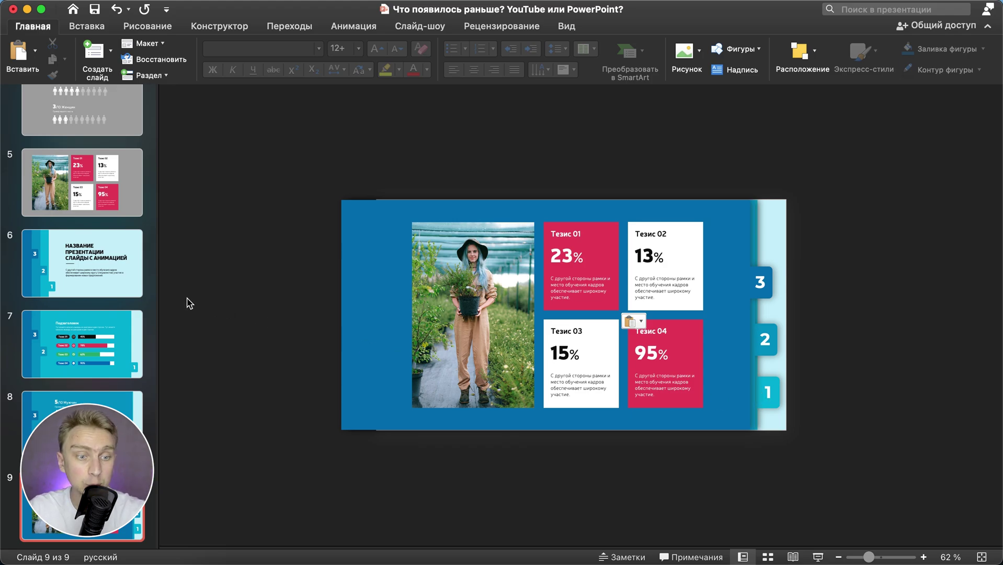
left_click(105, 283, "shift")
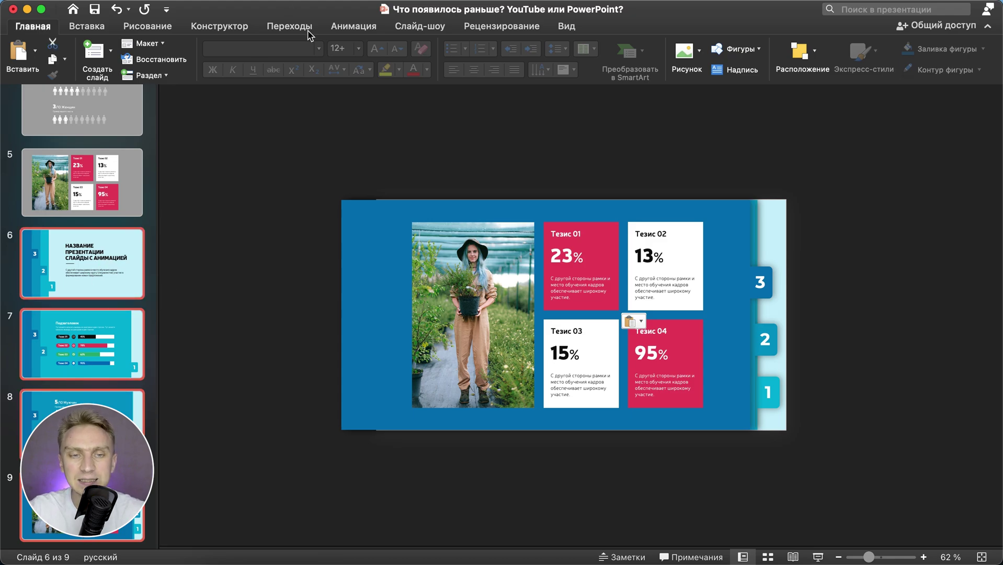
- Apply the Трансформация (Morph) transition to slides 6–9 and start the show from slide 6
left_click(290, 27)
left_click(198, 58)
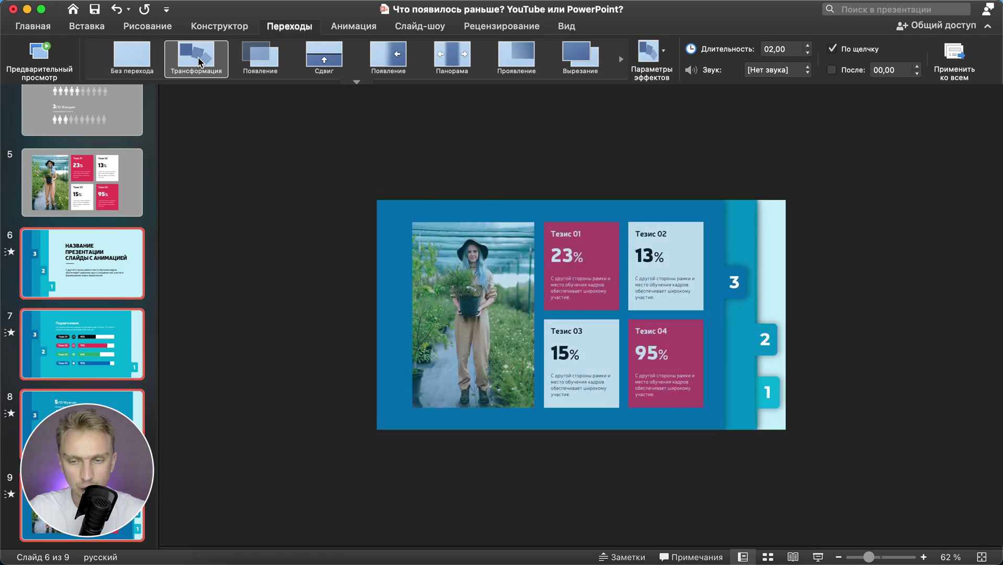
left_click(60, 262)
left_click(440, 29)
left_click(107, 55)
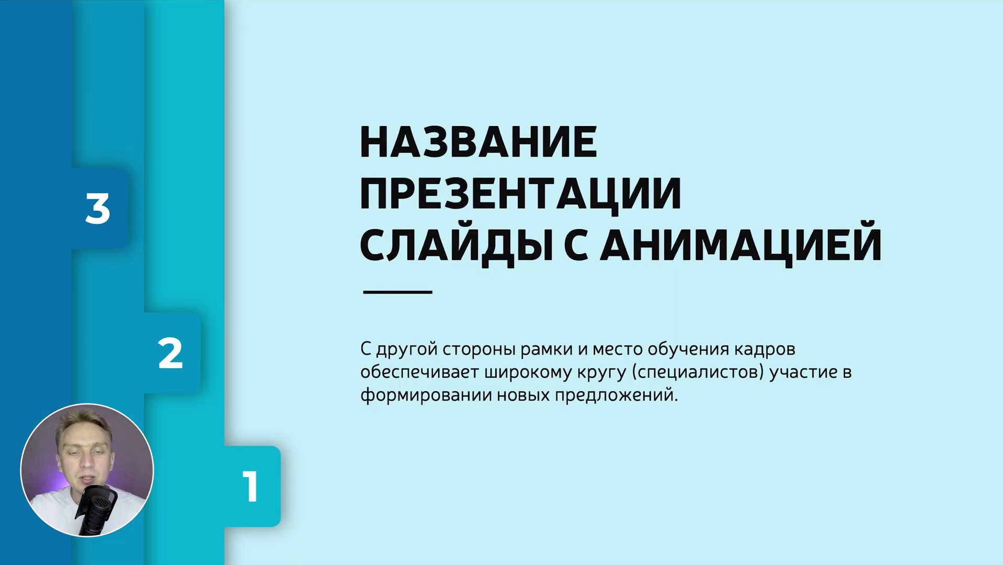
- Advance the show through the thesis bars, people icons and photo-card slides
key("Right")
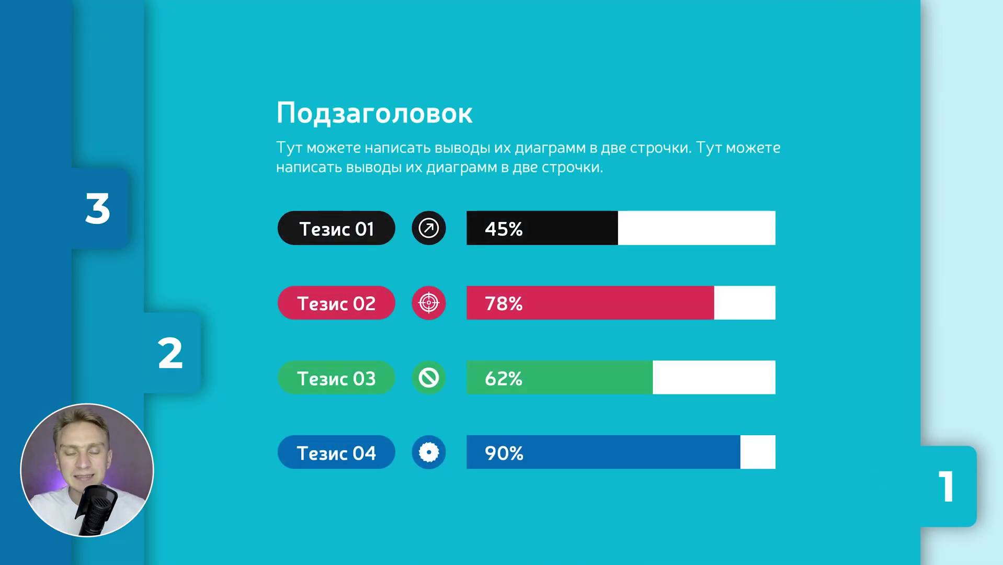
key("Right")
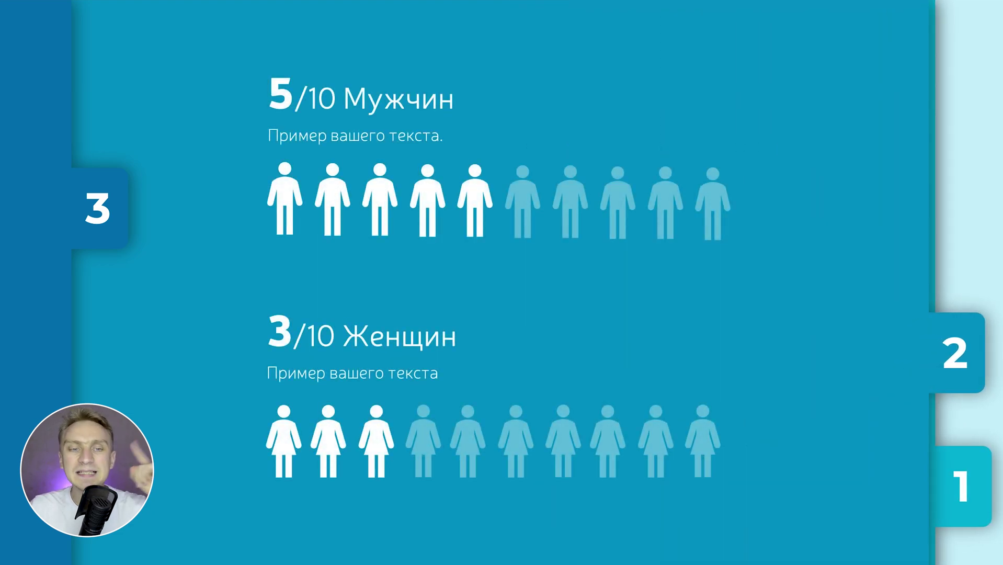
key("Right")
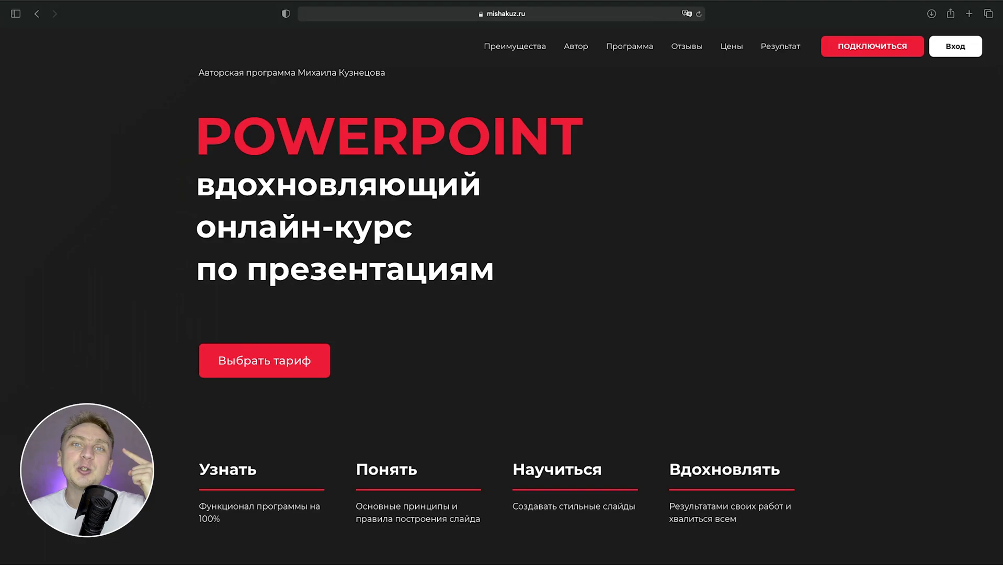
- Scroll the course page and click through the laptop example-slide carousel
scroll(503, 293, "down", 1)
scroll(502, 293, "down", 2)
scroll(507, 285, "down", 3)
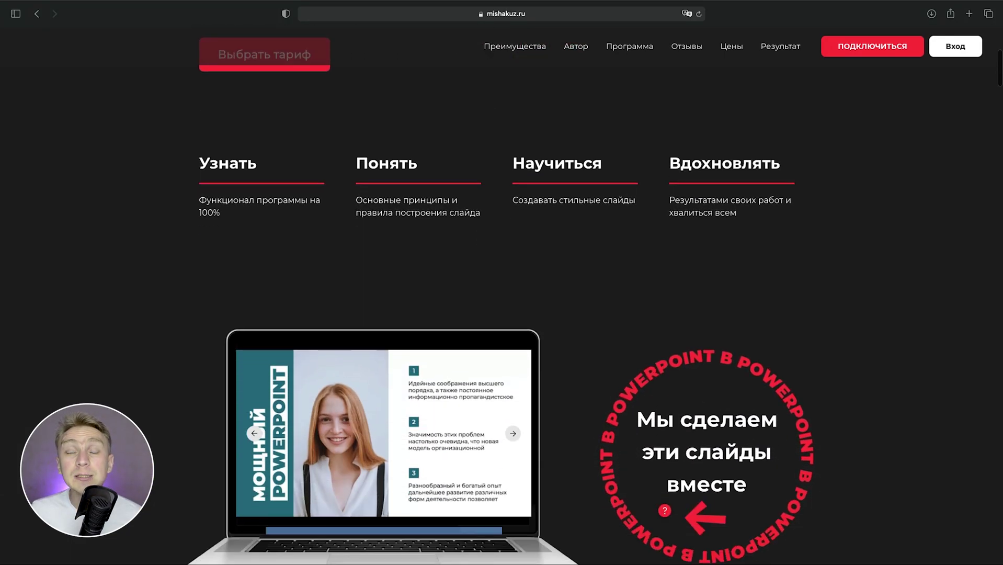
scroll(508, 285, "down", 3)
left_click(509, 283)
left_click(509, 283)
left_click(510, 284)
left_click(512, 284)
left_click(512, 284)
left_click(512, 284)
left_click(512, 284)
left_click(512, 284)
left_click(513, 284)
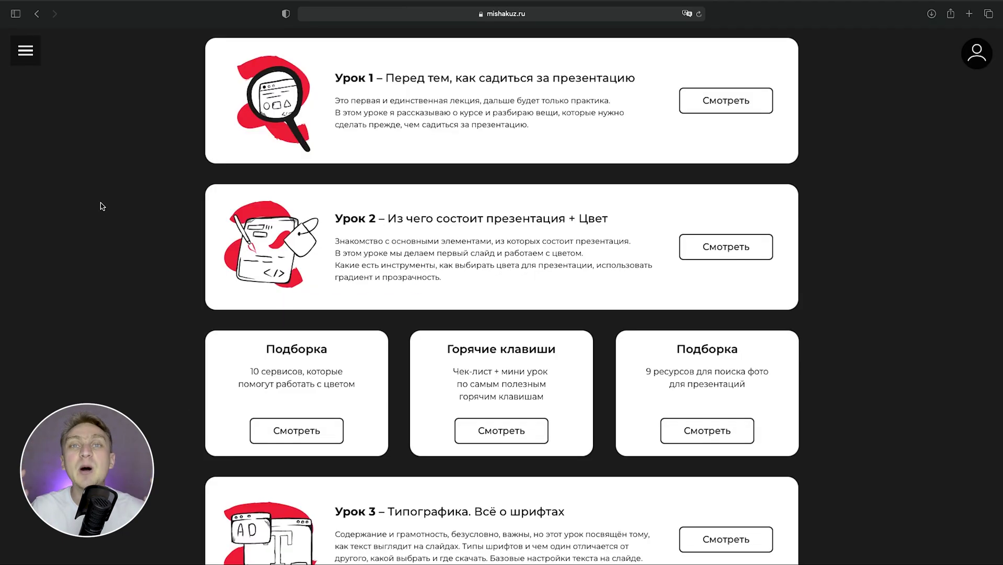
- Scroll down the lesson list and browse lesson slides in the full-screen viewer
scroll(98, 204, "down", 2)
scroll(501, 295, "down", 2)
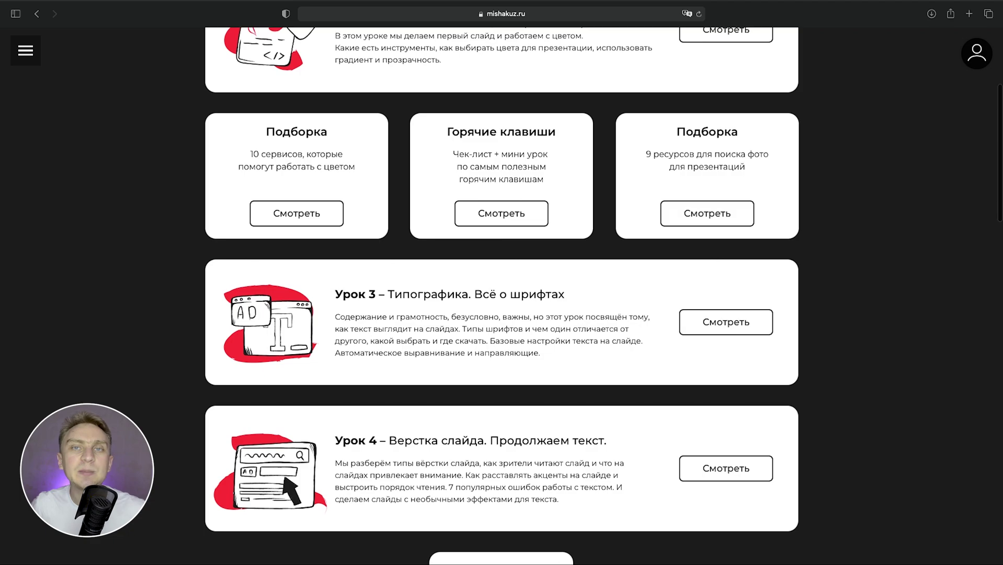
scroll(502, 296, "down", 2)
scroll(502, 296, "down", 2)
scroll(501, 296, "down", 2)
scroll(502, 295, "down", 3)
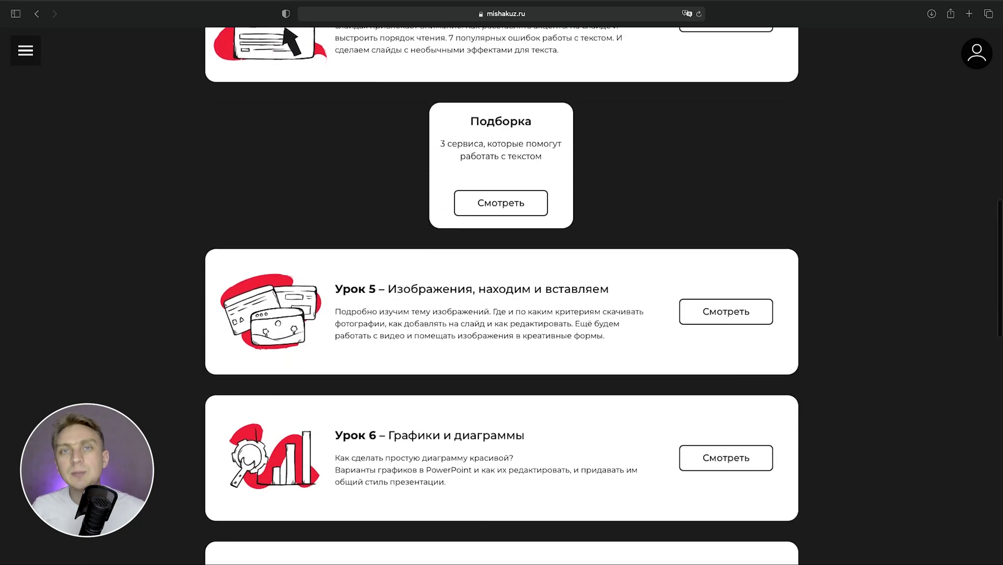
scroll(502, 295, "down", 3)
scroll(502, 296, "down", 3)
scroll(502, 296, "down", 3)
scroll(502, 295, "down", 2)
scroll(502, 295, "down", 3)
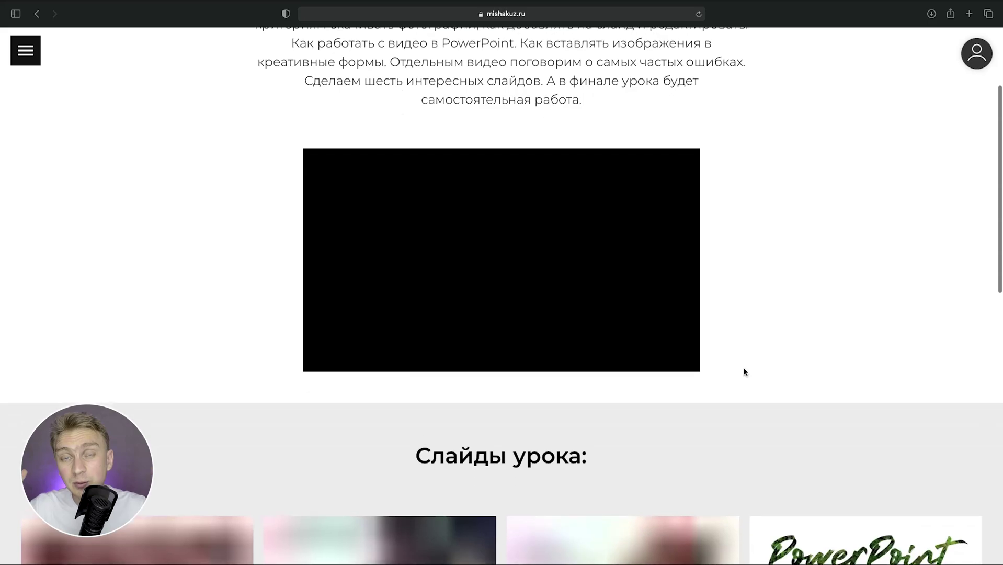
scroll(745, 372, "down", 3)
scroll(745, 372, "down", 1)
scroll(698, 378, "down", 2)
left_click(416, 399)
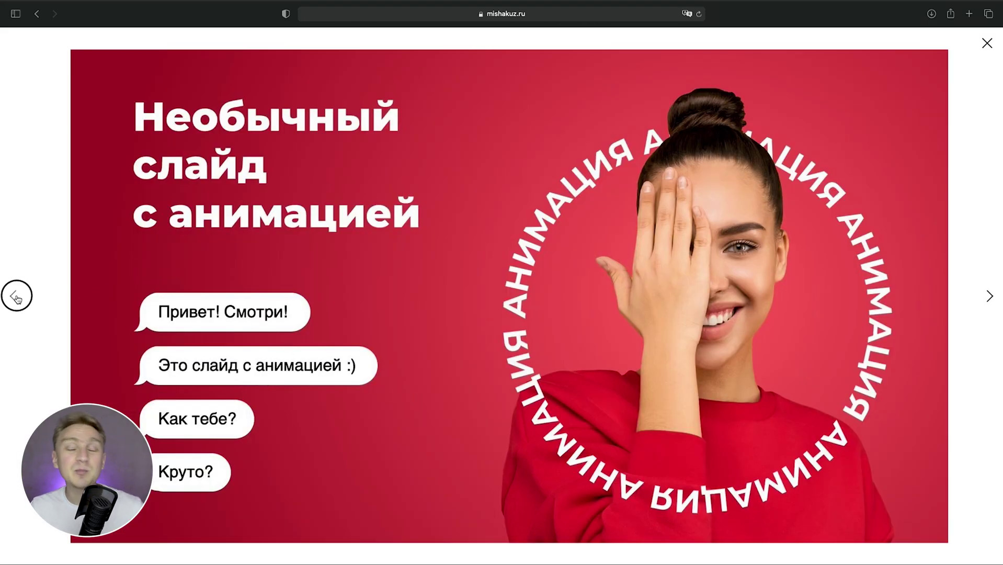
left_click(16, 297)
left_click(17, 298)
left_click(15, 298)
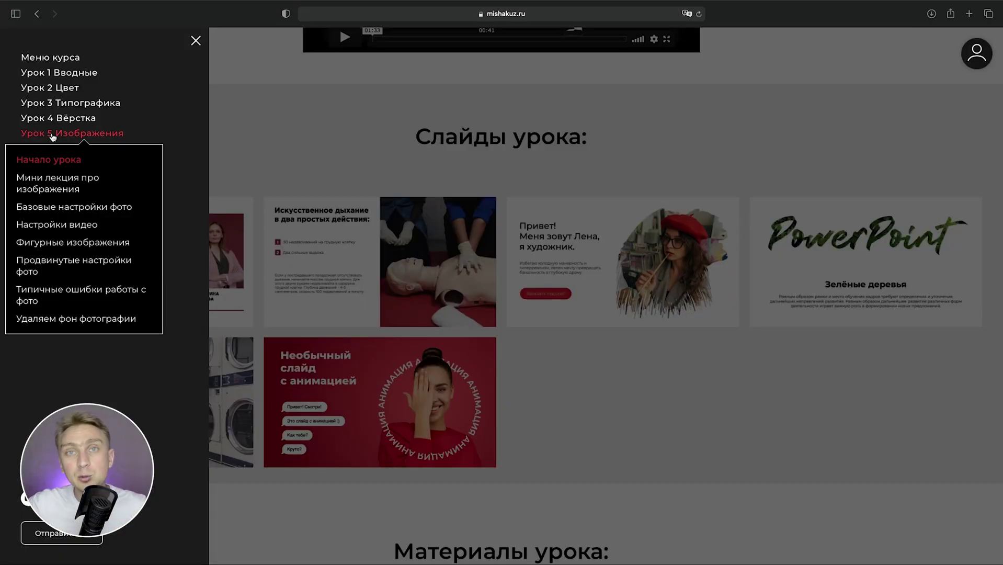
mouse_move(71, 103)
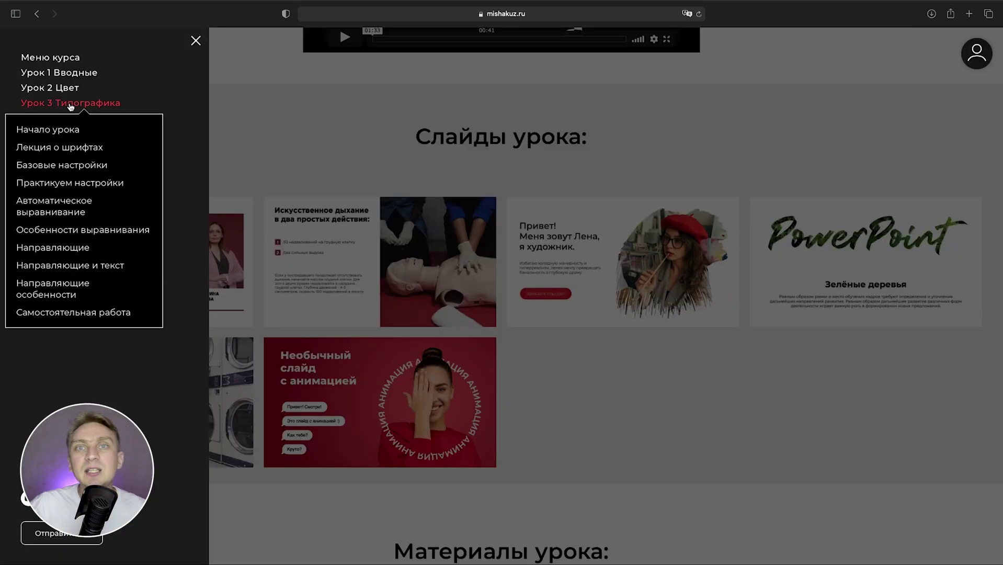
- Start the find-the-error quiz, then scroll the landing page and advance its carousel three slides
left_click(54, 88)
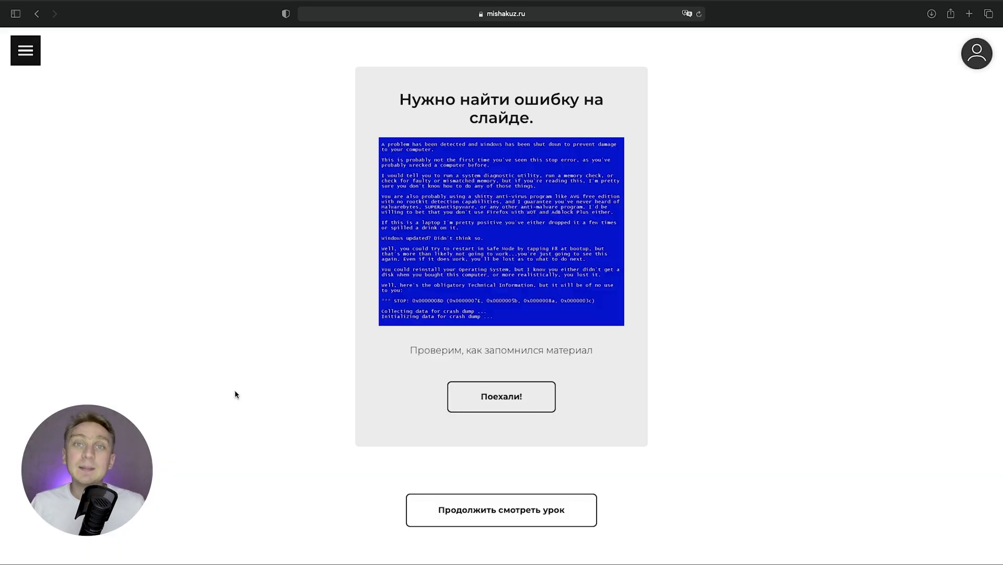
left_click(520, 400)
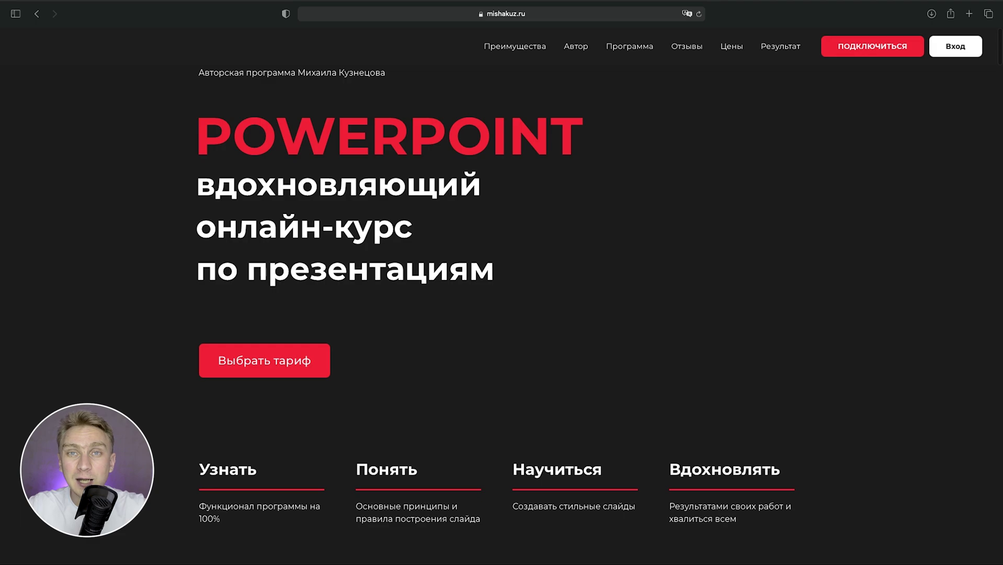
scroll(502, 283, "down", 2)
scroll(502, 282, "down", 1)
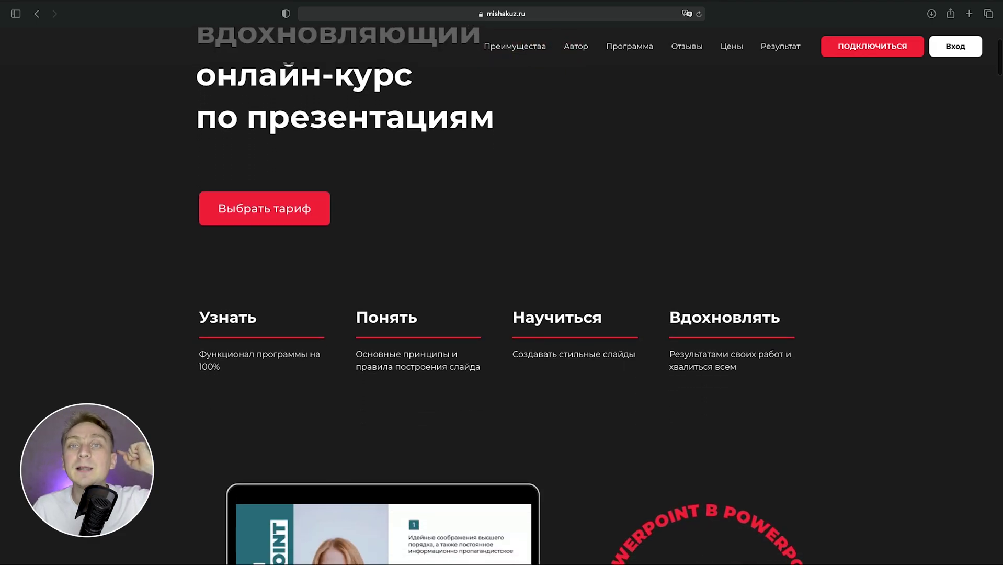
scroll(502, 282, "down", 2)
scroll(502, 282, "down", 3)
scroll(512, 285, "down", 1)
left_click(513, 284)
left_click(512, 284)
left_click(512, 284)
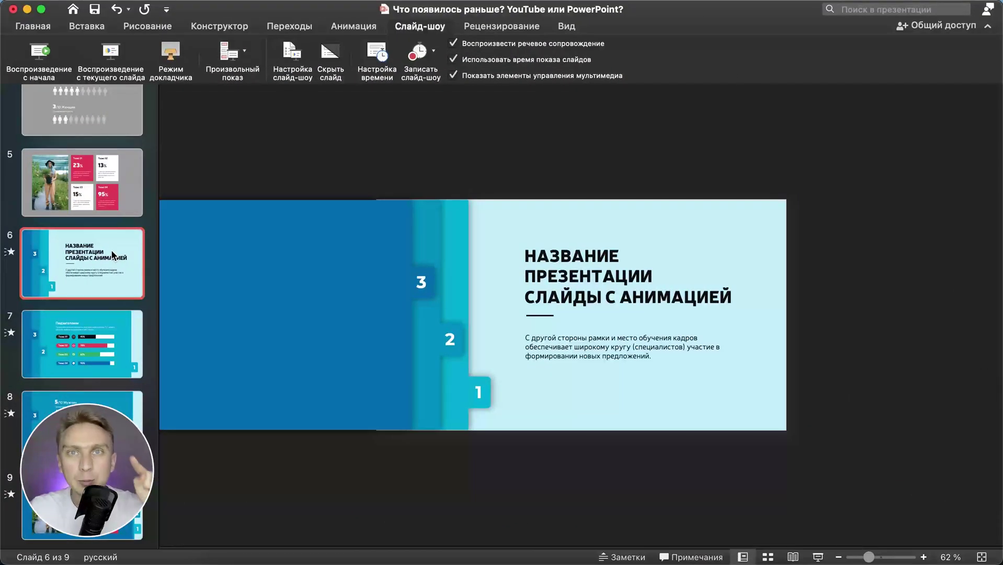
- Play the slideshow from the title slide, advance to the Подзаголовок chart slide, then exit to editing
left_click(119, 65)
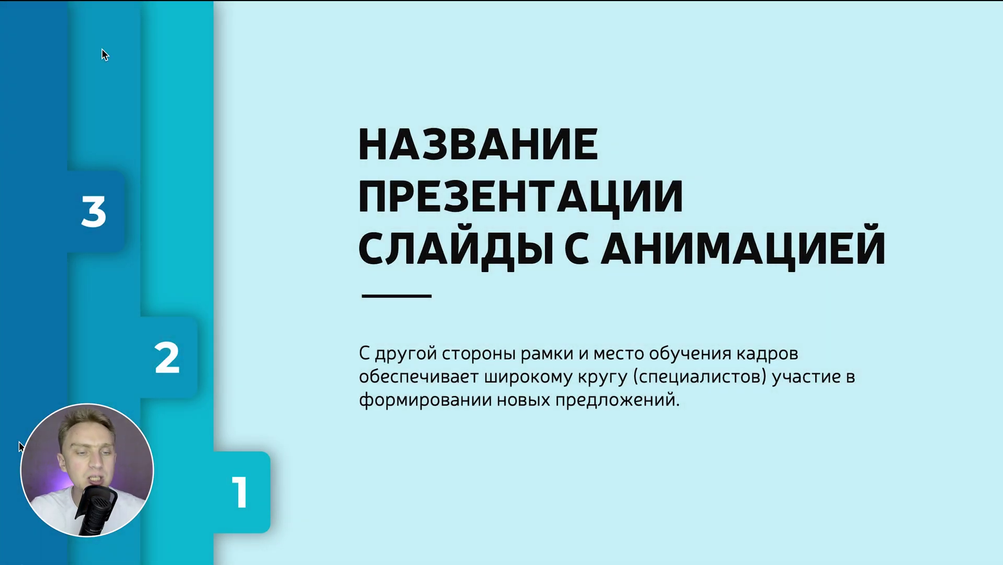
left_click(102, 50)
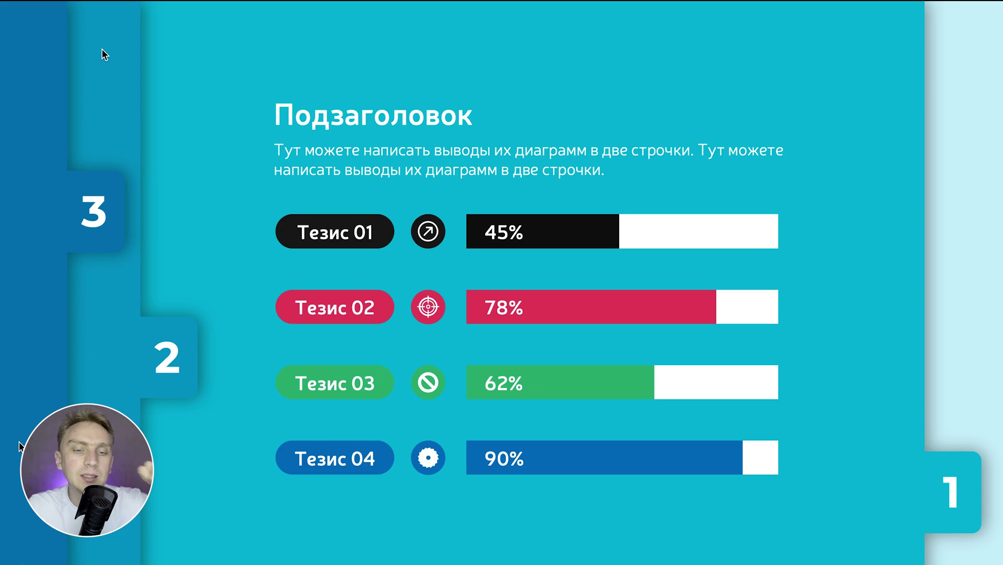
key("Escape")
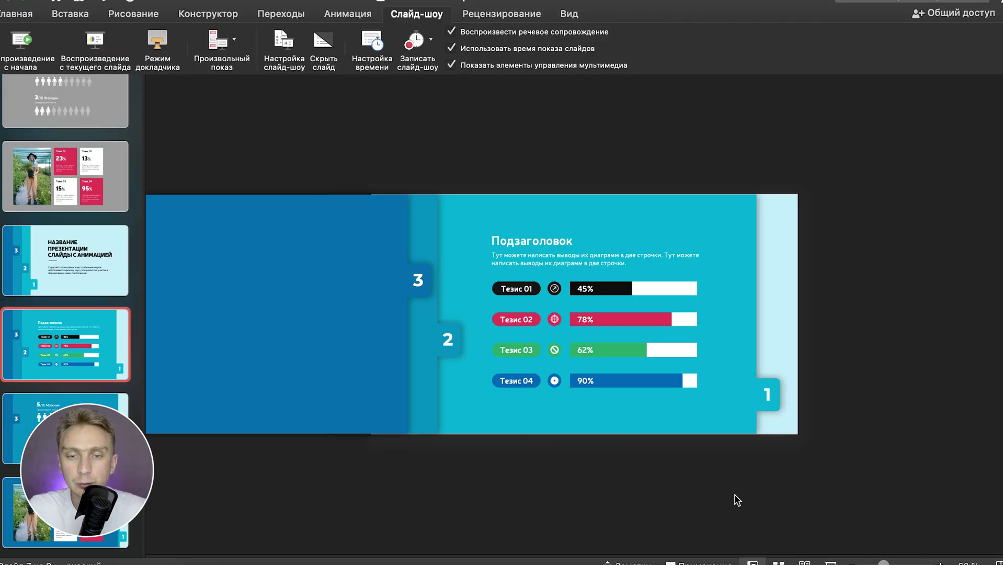
- Select and copy the Подзаголовок heading and all four Тезис rows on the chart slide
scroll(737, 500, "up", 2)
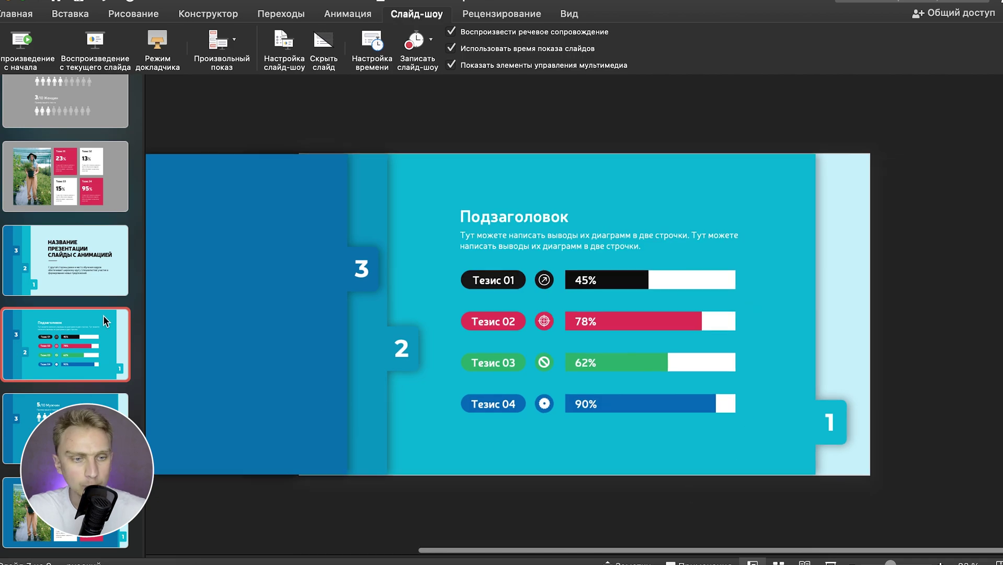
scroll(105, 321, "up", 5)
scroll(78, 262, "up", 3)
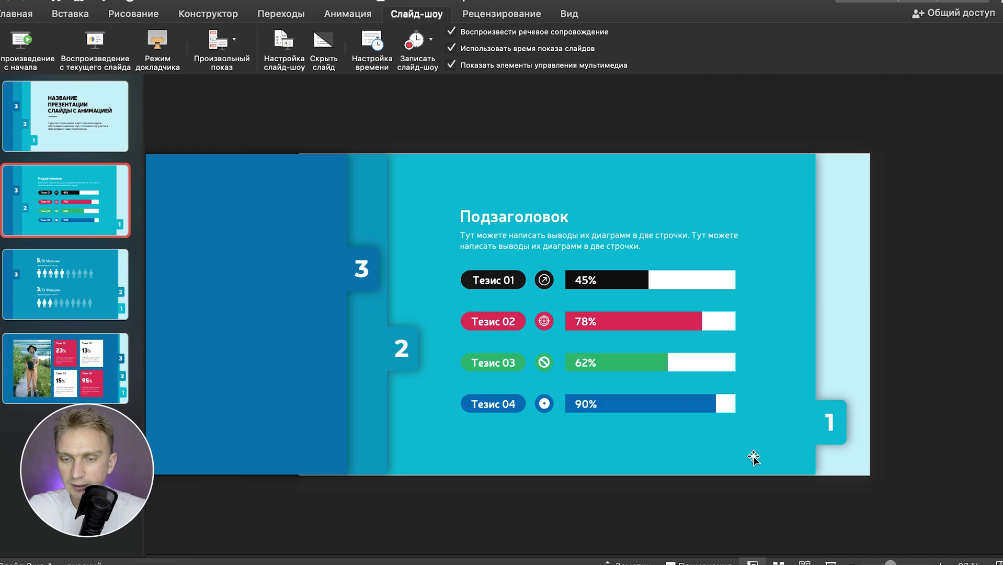
mouse_move(767, 501)
left_mouse_down()
mouse_move(533, 280)
mouse_move(436, 165)
left_mouse_up()
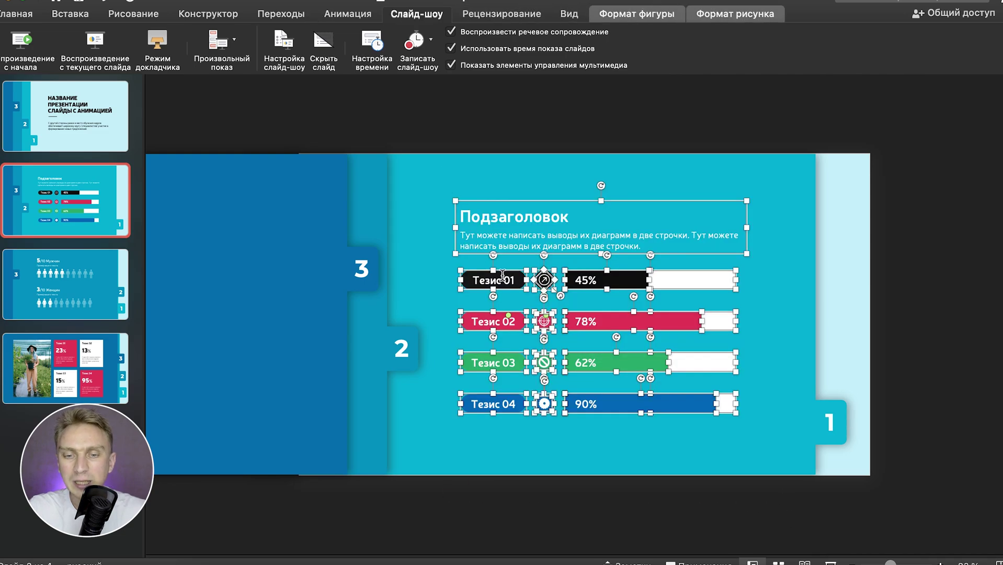
scroll(534, 327, "up", 3)
scroll(535, 326, "up", 2)
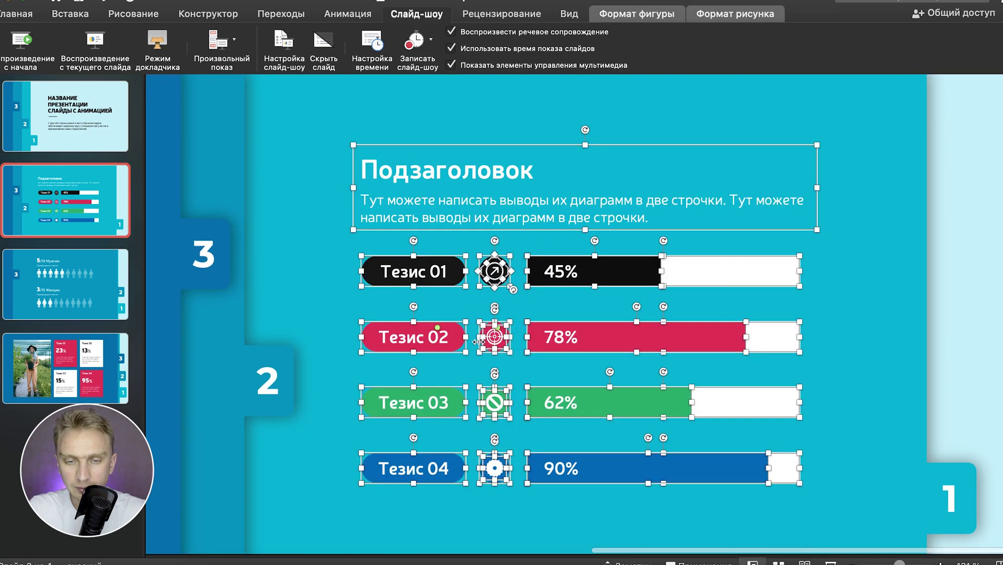
key("cmd+a")
- Clear the selection and move to the first slide
scroll(484, 327, "down", 2)
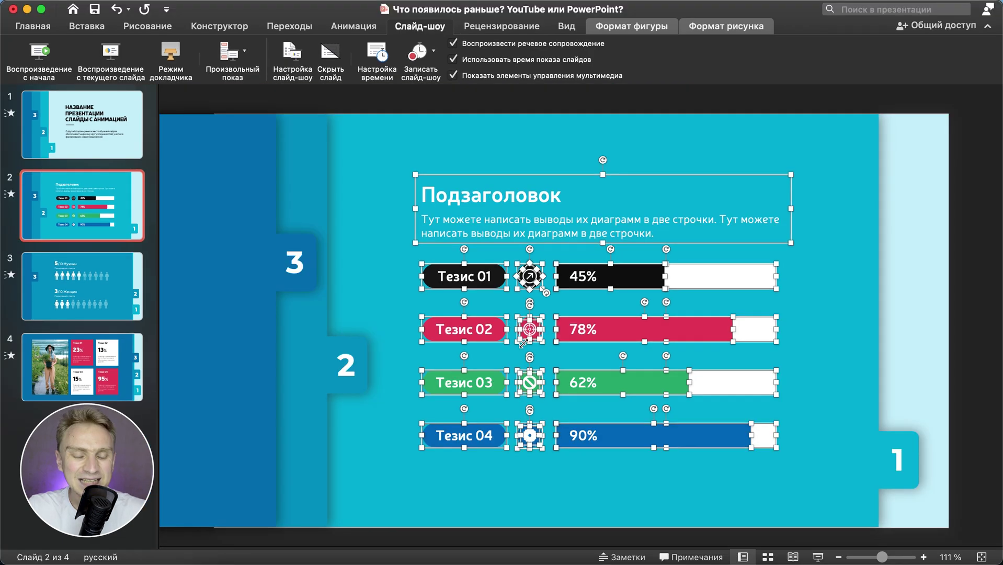
left_click(368, 247)
key("Page_Up")
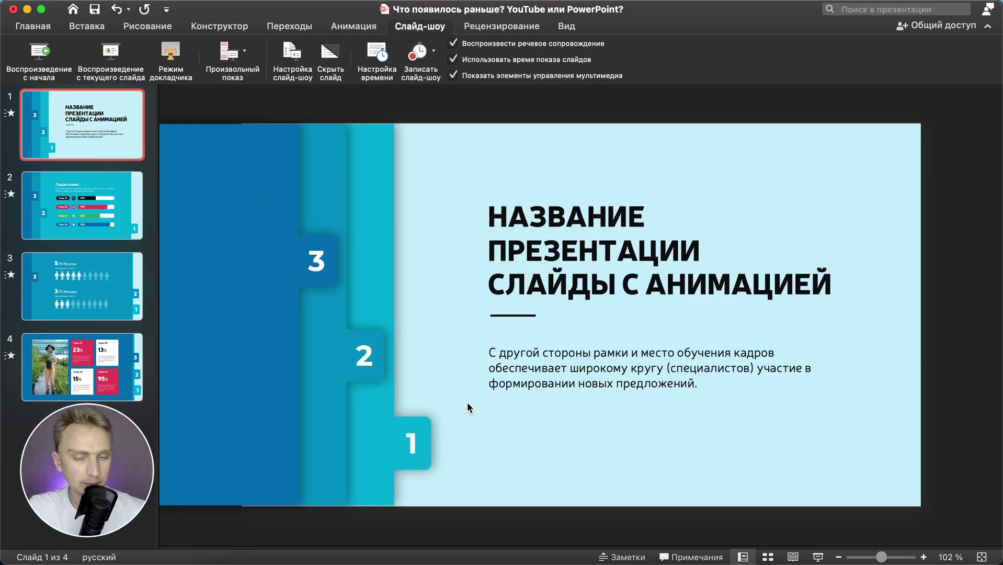
- Slide the large layered panel shape right on slide 1 so the teal panel covers the title
scroll(468, 407, "down", 3)
left_click(421, 467)
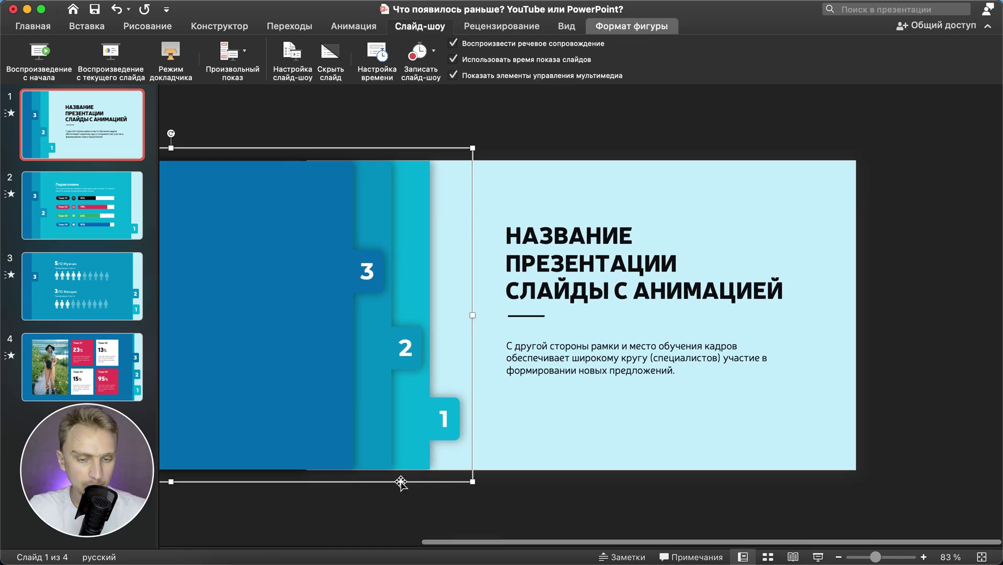
left_click_drag(401, 482, 784, 479)
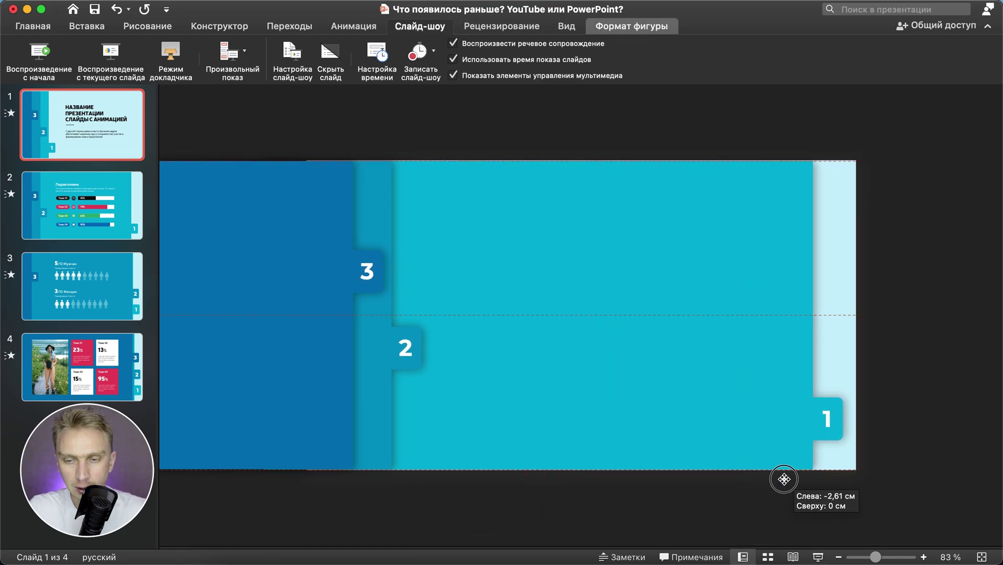
left_click_drag(784, 479, 774, 479)
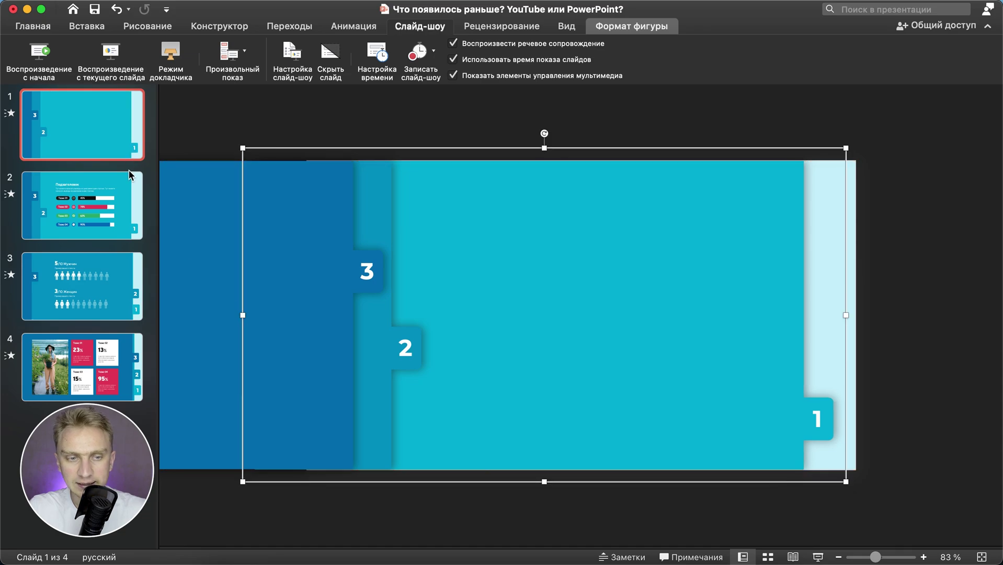
left_click(971, 309)
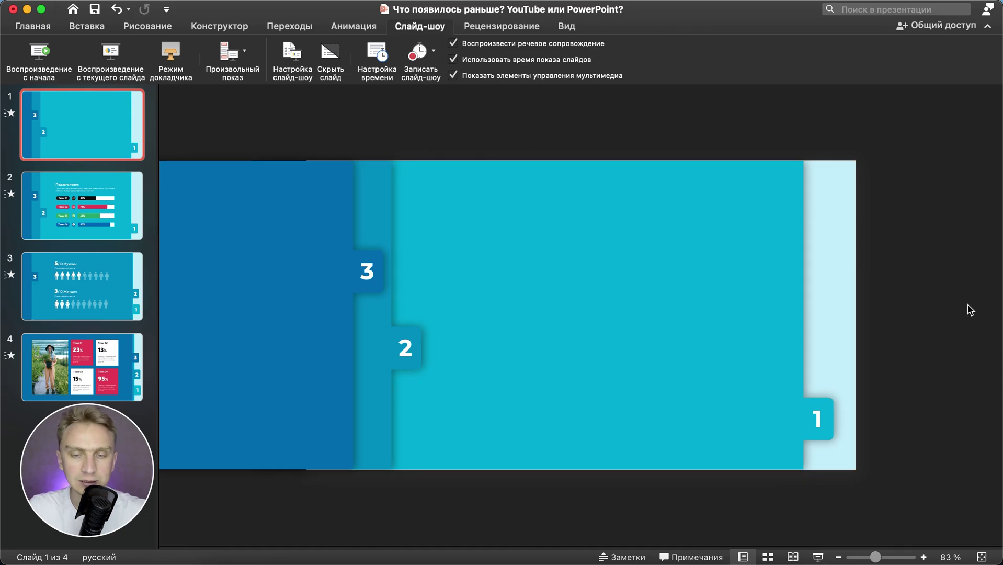
- Paste the copied chart onto slide 1 and select its 45%, 78%, 62% and 90% bars
key("super+v")
left_click(601, 285)
left_click(610, 327, "shift")
left_click(605, 366, "shift")
left_click(598, 402, "shift")
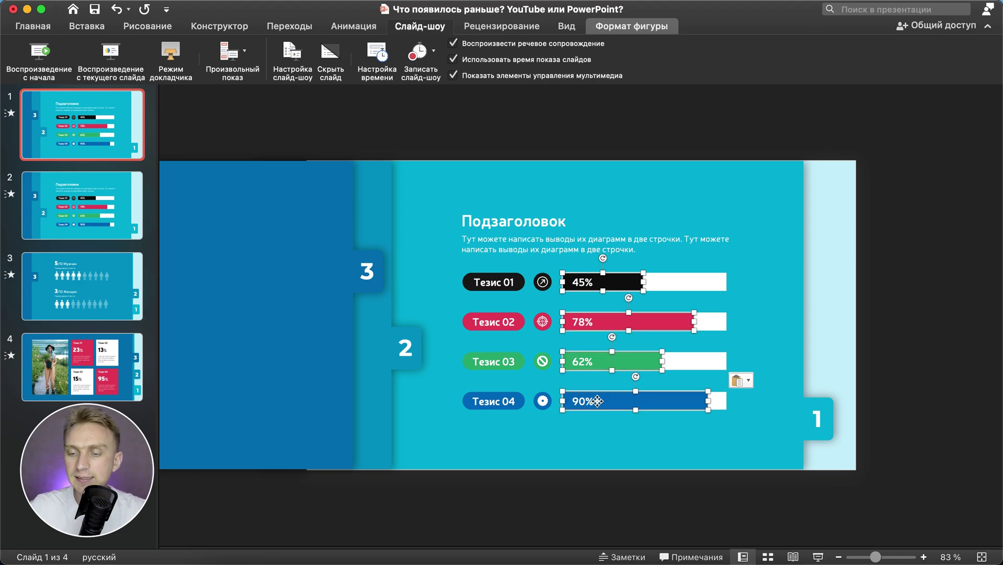
- Delete the four coloured percentage bars and marquee-select the heading and thesis shapes
key("BackSpace")
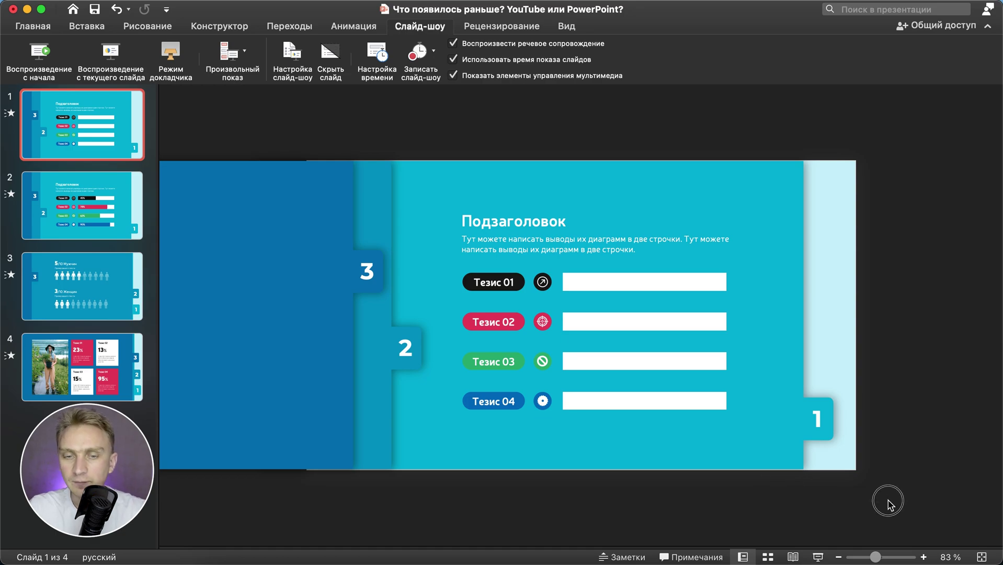
left_click_drag(889, 500, 438, 195)
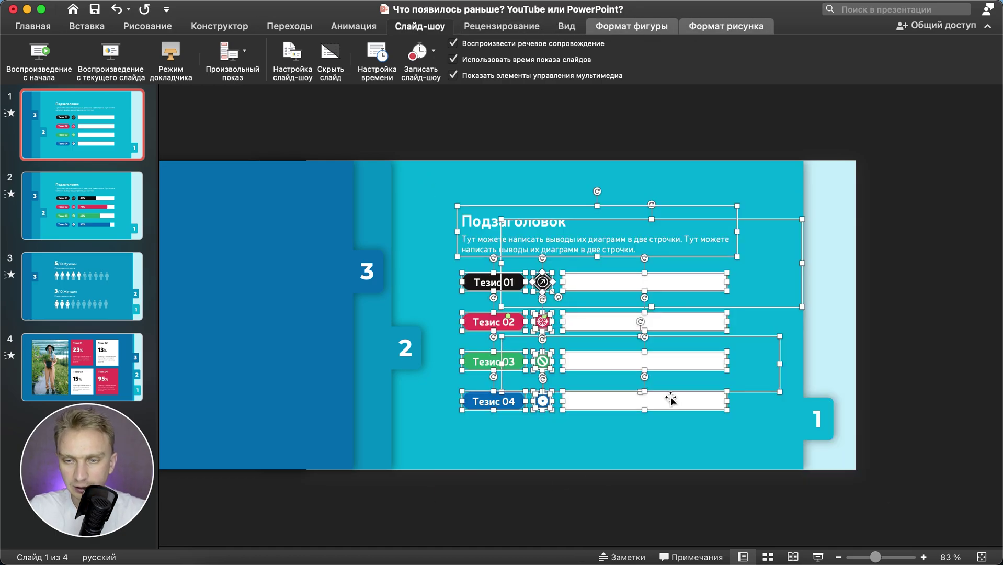
scroll(686, 417, "up", 2)
scroll(785, 387, "up", 2)
scroll(755, 380, "up", 2)
scroll(779, 367, "left", 1)
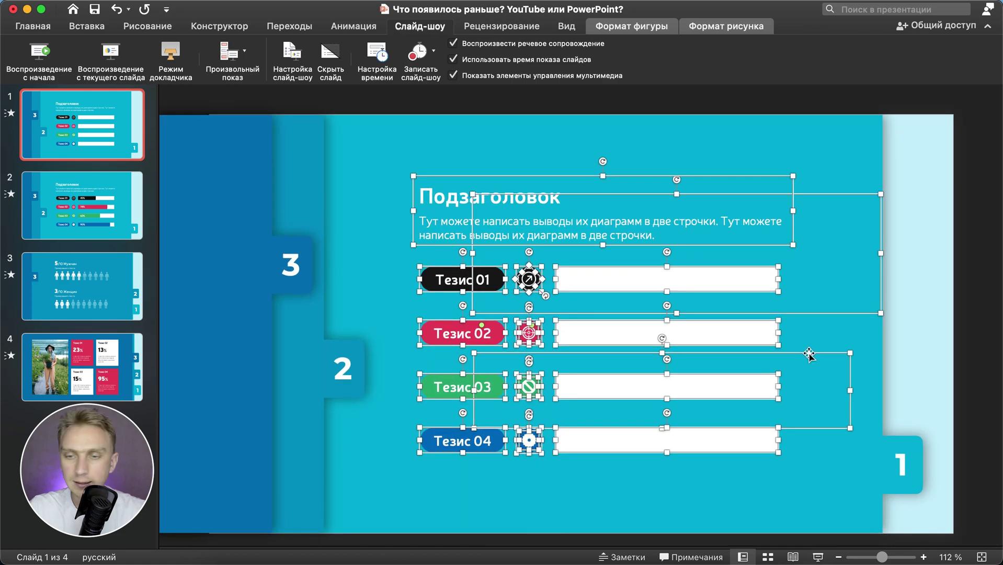
- Refine the selection by dropping the lower and large panels, then re-adding the large panel shape
left_click(808, 353, "shift")
left_click(836, 313, "shift")
scroll(548, 328, "up", 2)
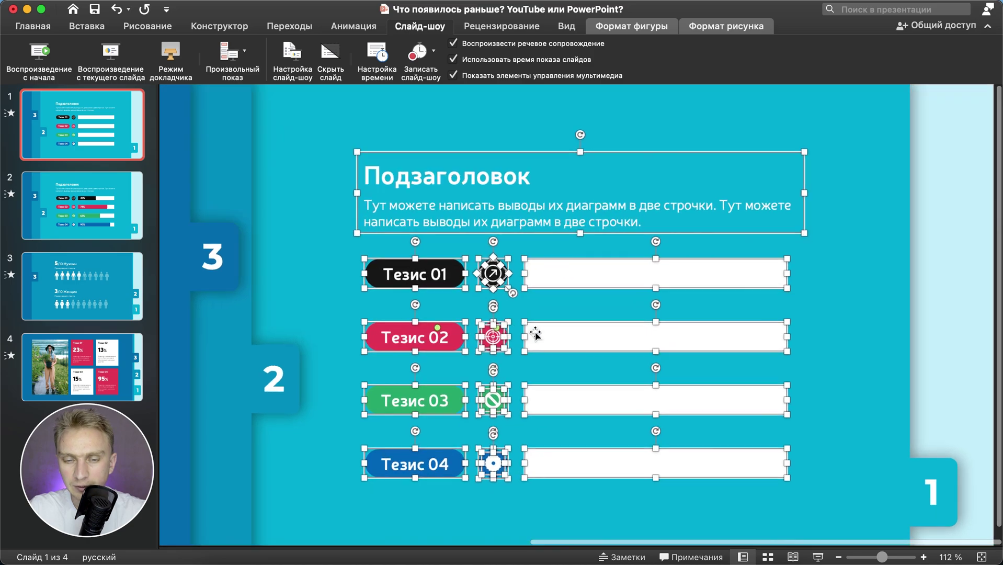
scroll(502, 330, "up", 1)
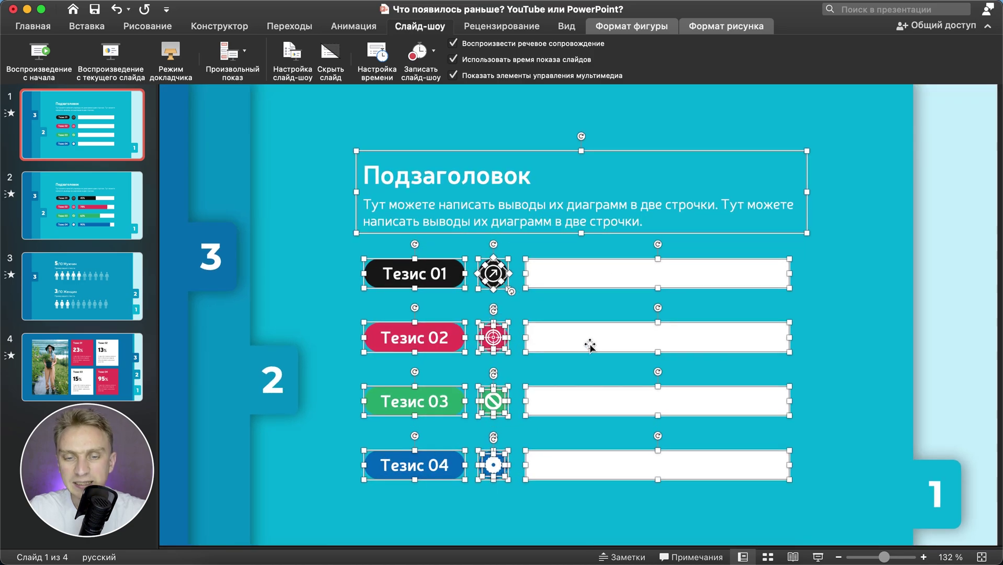
scroll(590, 345, "down", 3)
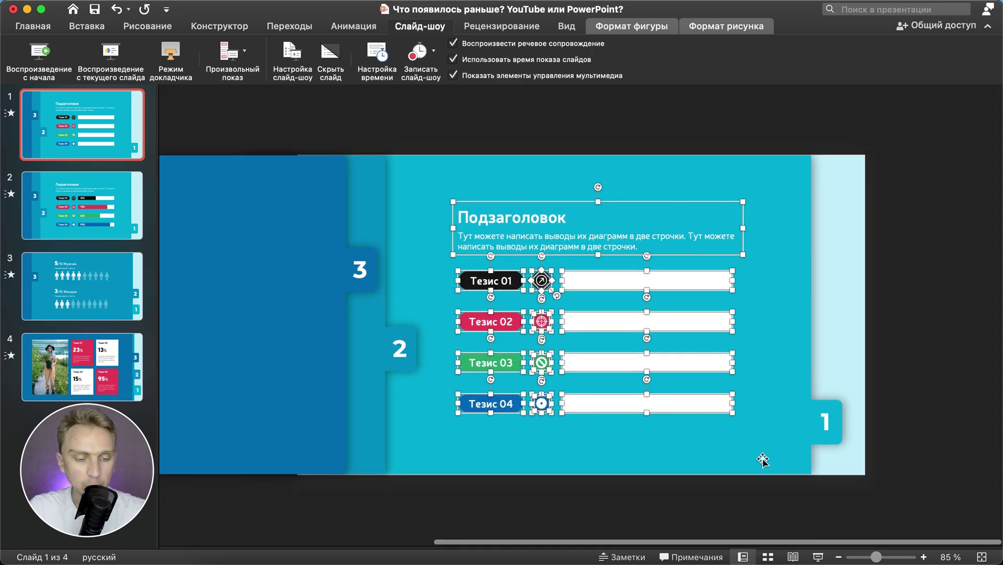
left_click(795, 460, "shift")
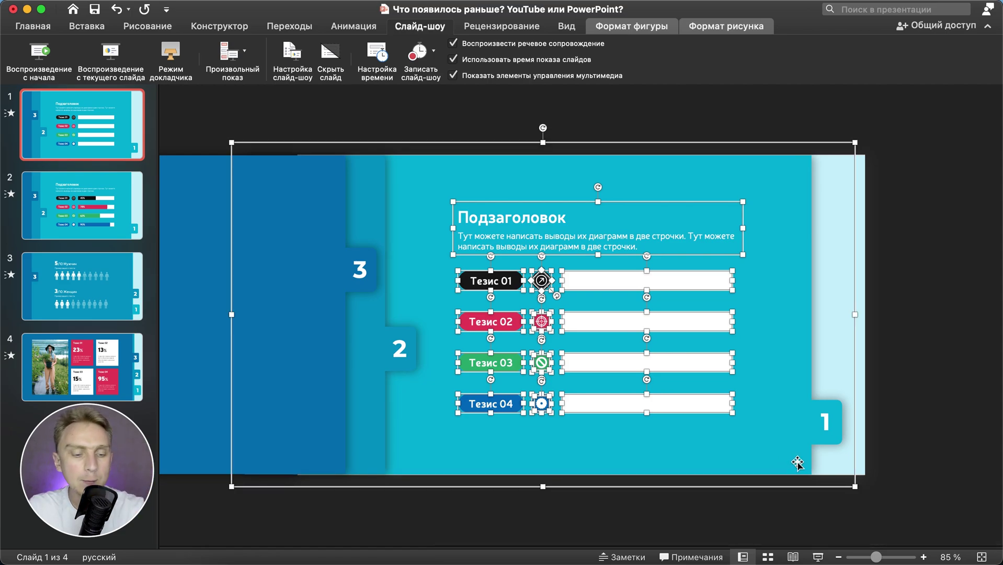
- Move the selected thesis content left off the slide, nudging it twice with the Left arrow
left_click_drag(848, 486, 542, 473)
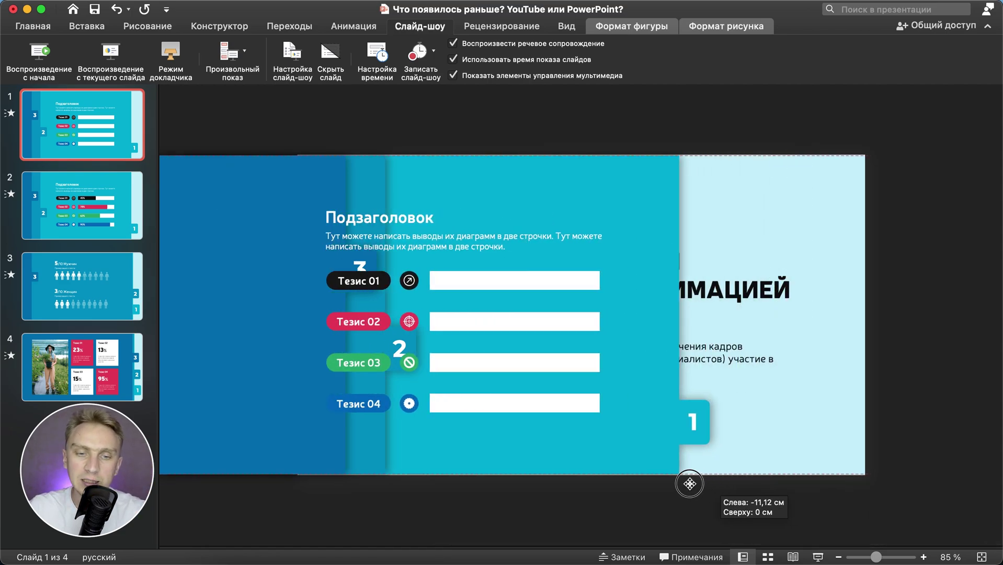
left_click_drag(542, 474, 466, 465)
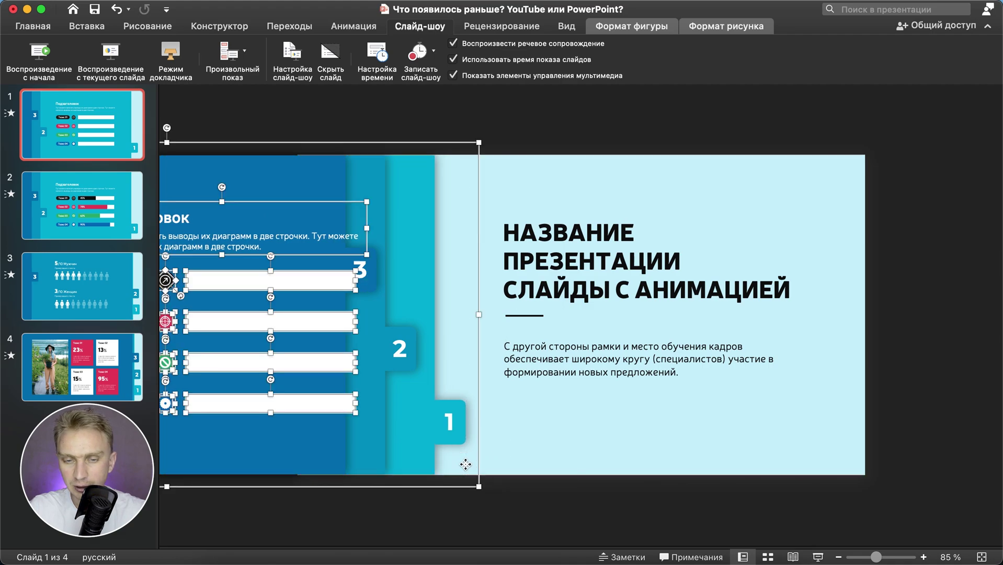
key("Left")
key("Left")
key("Left")
key("Left")
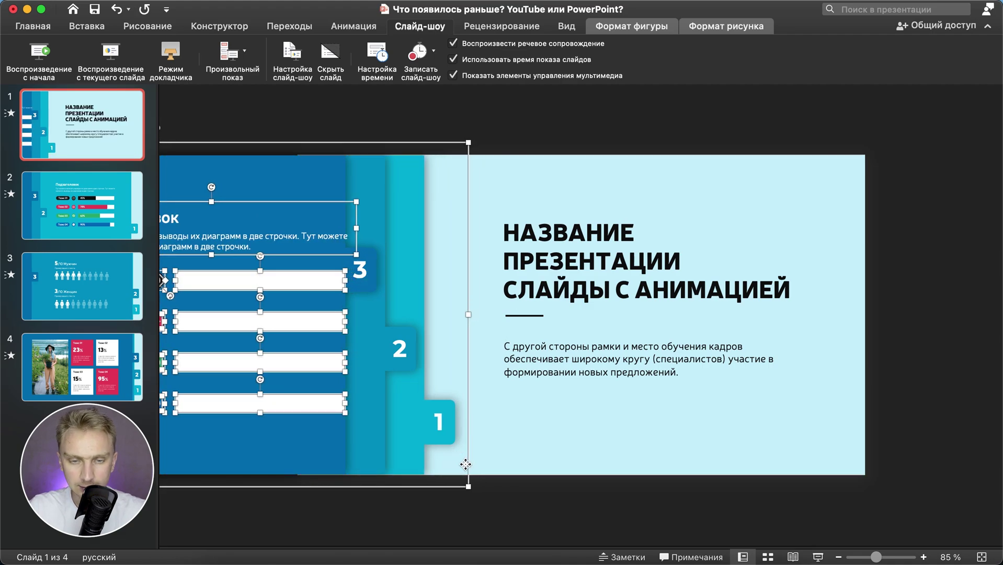
key("Left")
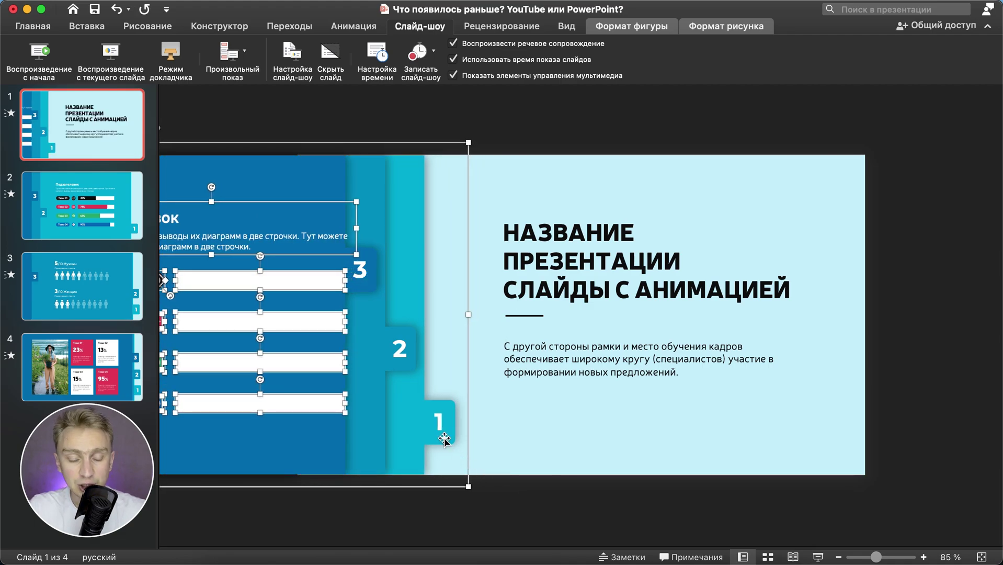
left_click(533, 495)
- Bring the dark blue panel to the front with На передний план, then switch to slide 2
scroll(518, 481, "down", 3)
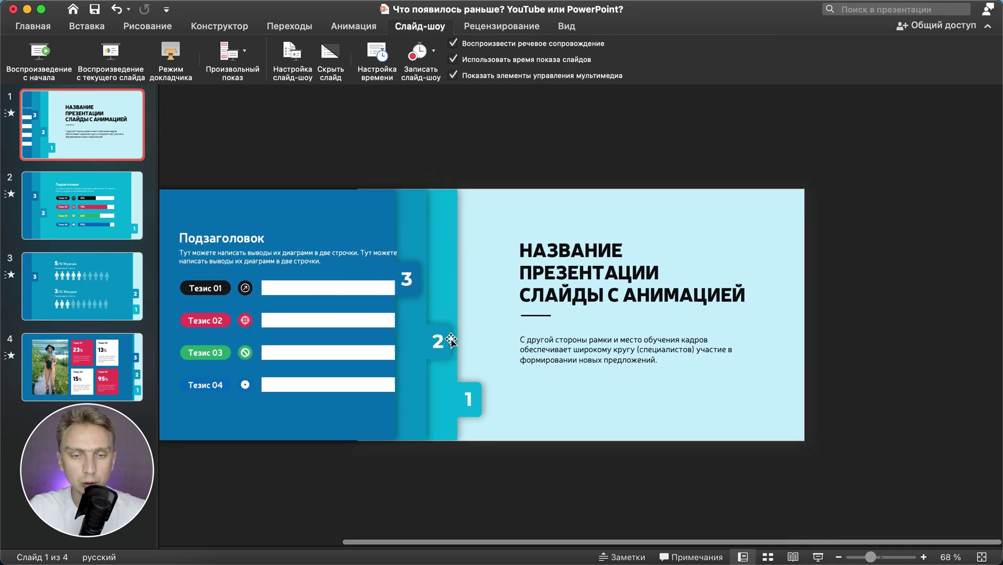
left_click(416, 429)
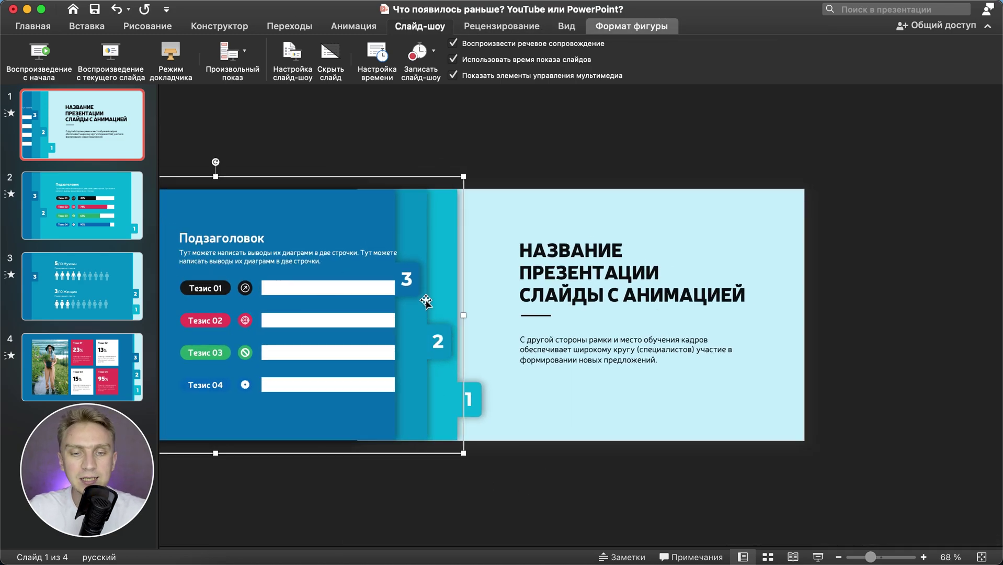
left_click(305, 436)
right_click(305, 436)
mouse_move(355, 343)
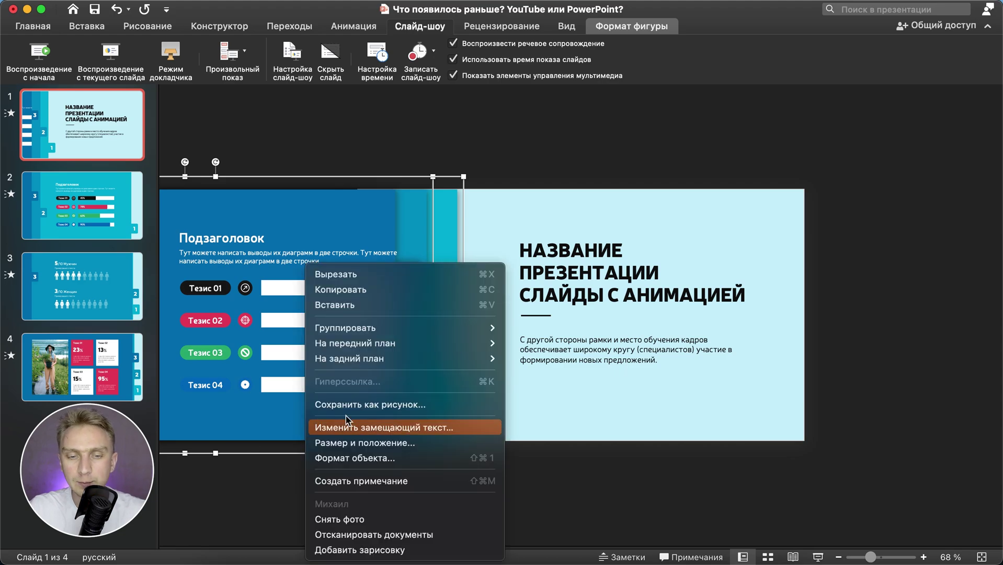
left_click(530, 346)
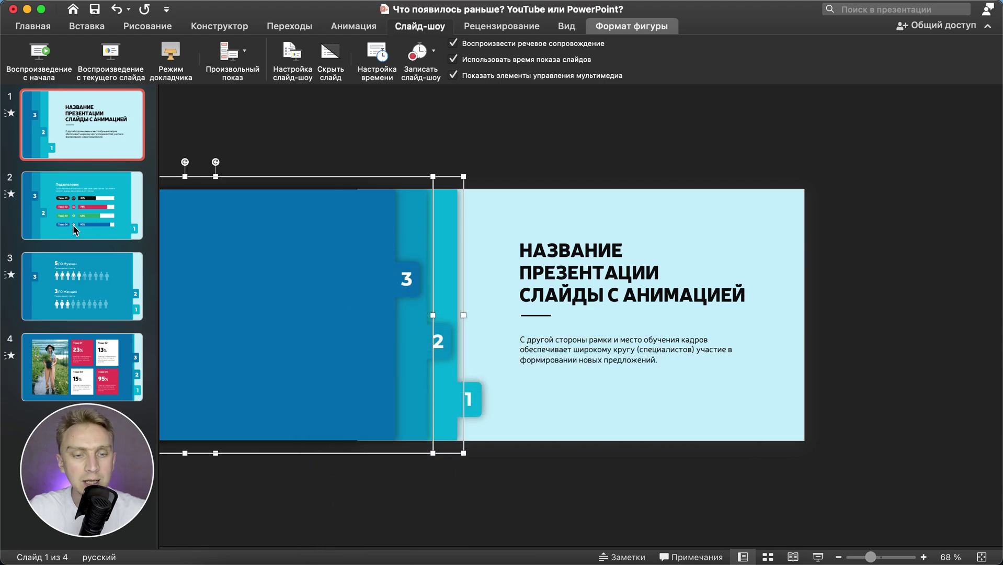
left_click(115, 222)
scroll(709, 296, "up", 2)
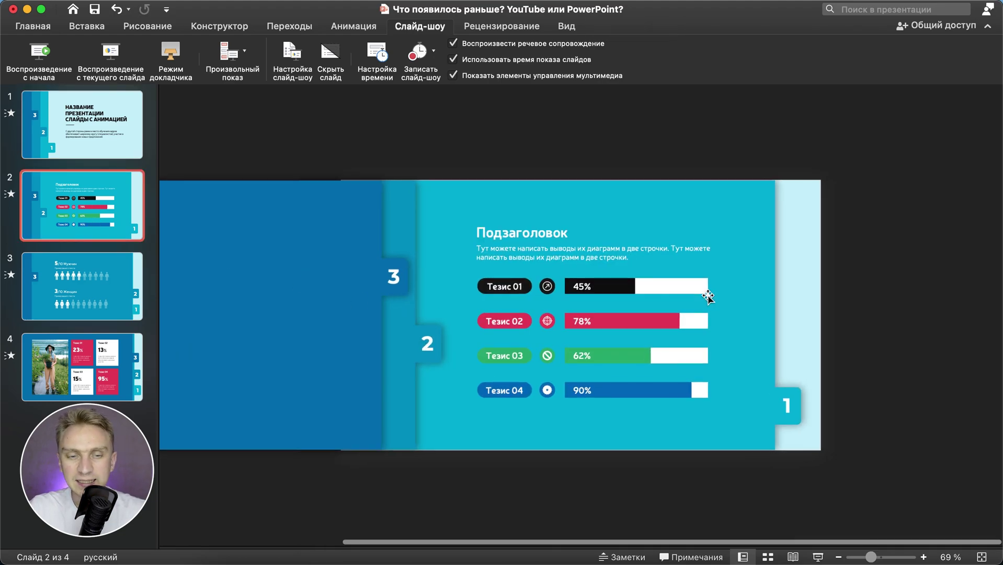
- Give the 45%, 78%, 62% and 90% bars a Появление entrance coming from the left
scroll(708, 287, "up", 3)
scroll(708, 291, "up", 1)
left_click(626, 277)
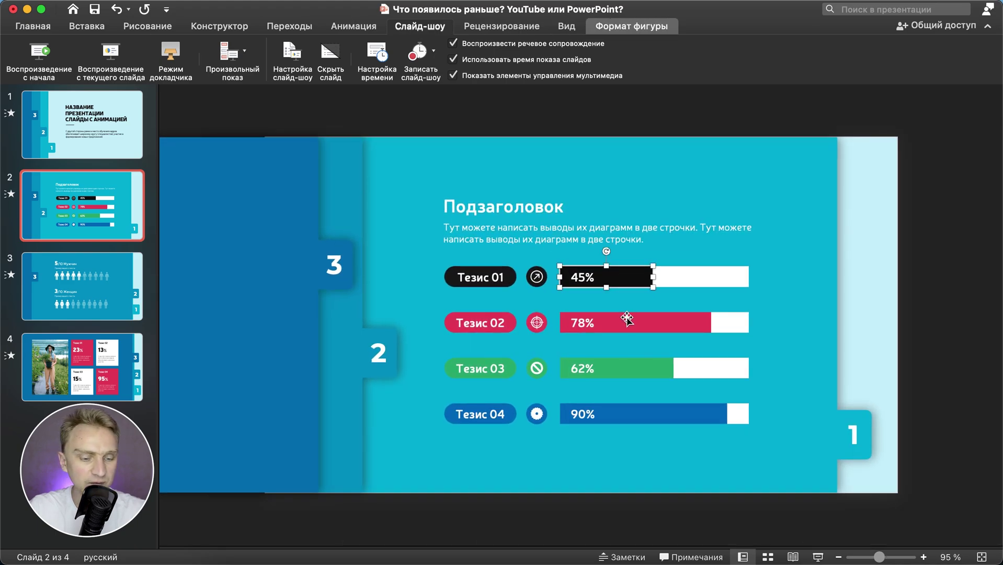
left_click(619, 326, "shift")
left_click(616, 376, "shift")
left_click(612, 415, "shift")
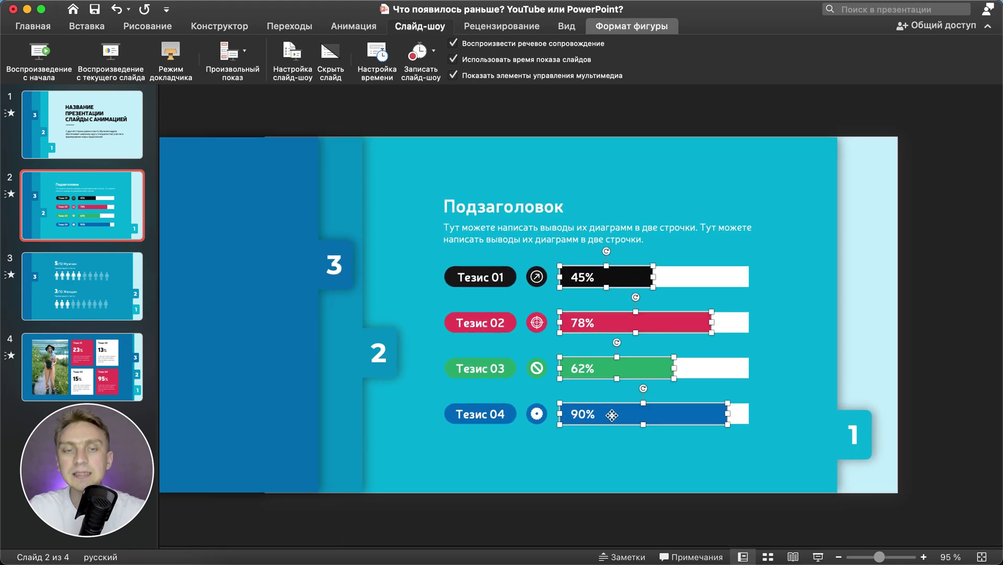
left_click(353, 27)
left_click(302, 59)
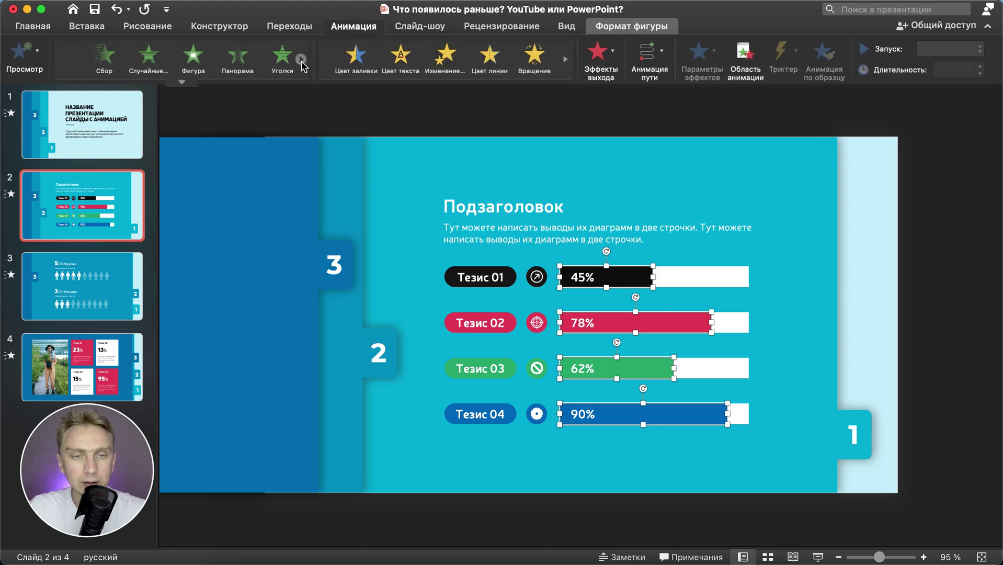
left_click(302, 59)
left_click(181, 57)
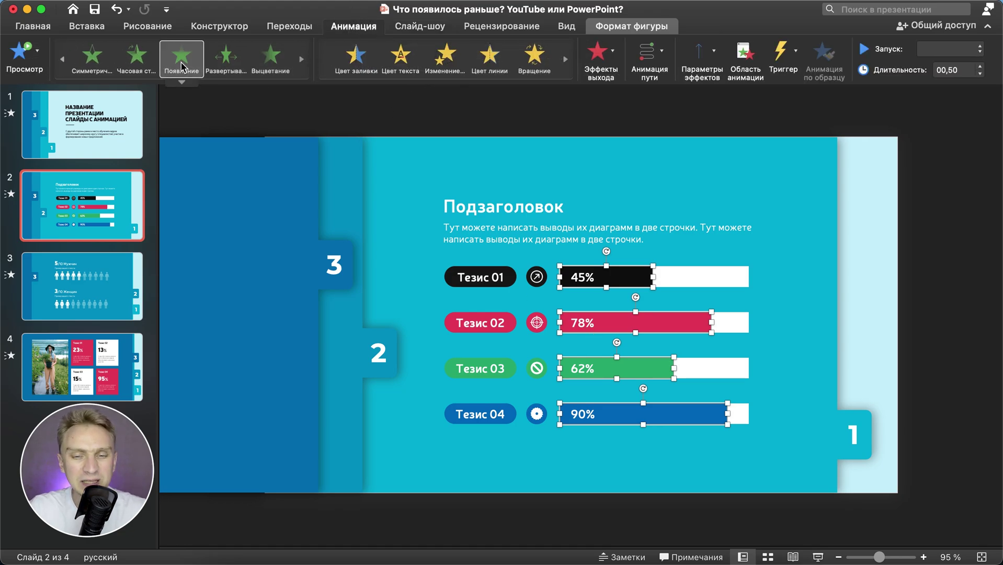
left_click(712, 52)
left_click(733, 123)
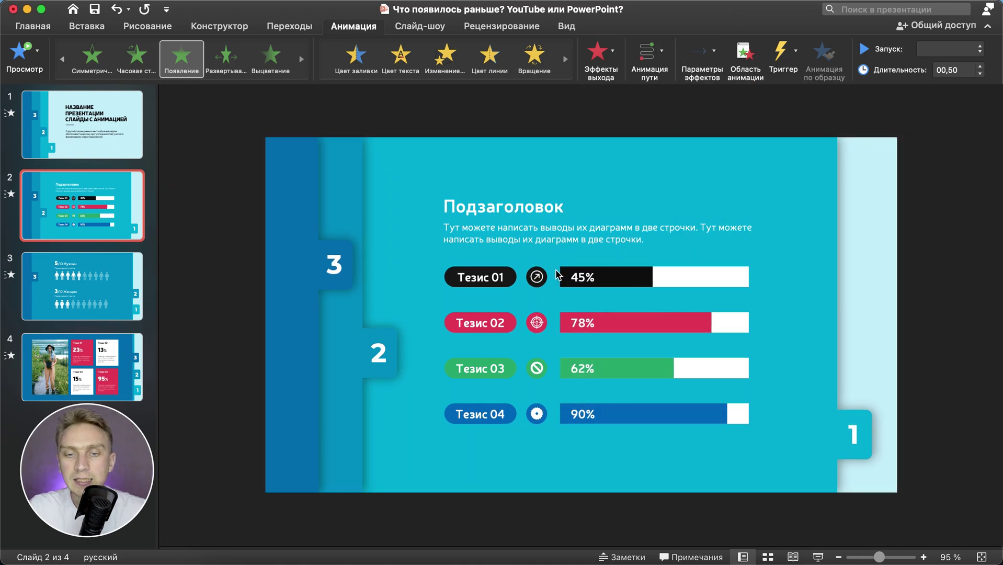
- Set all four bar animations to start После предыдущего and preview them
left_click(745, 63)
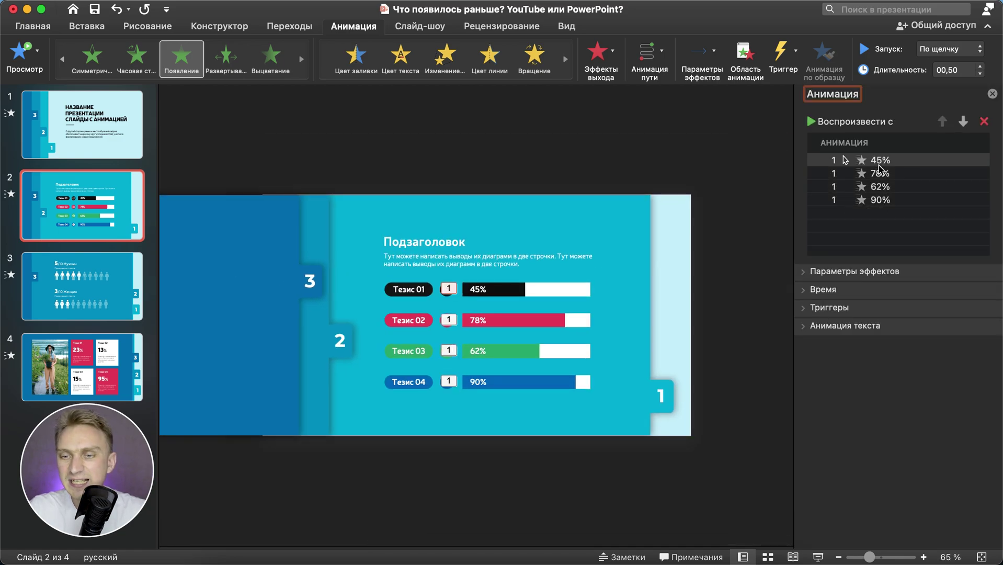
left_click(881, 199, "shift")
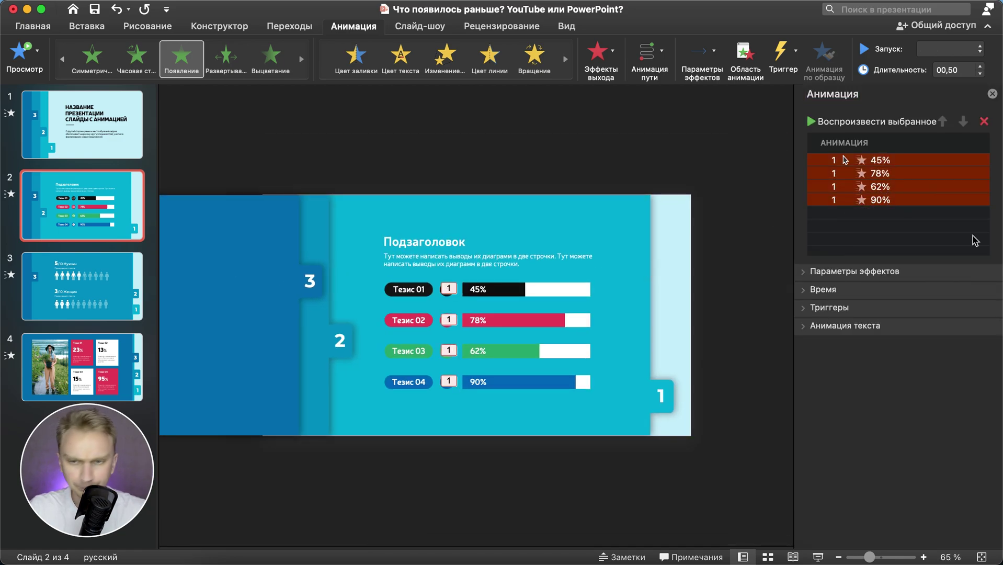
left_click(820, 291)
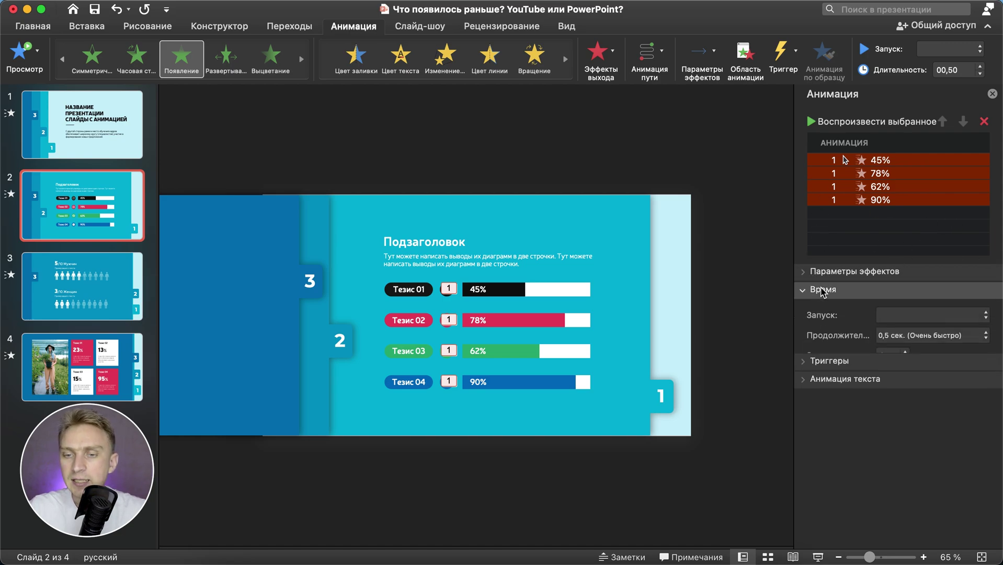
left_click(905, 318)
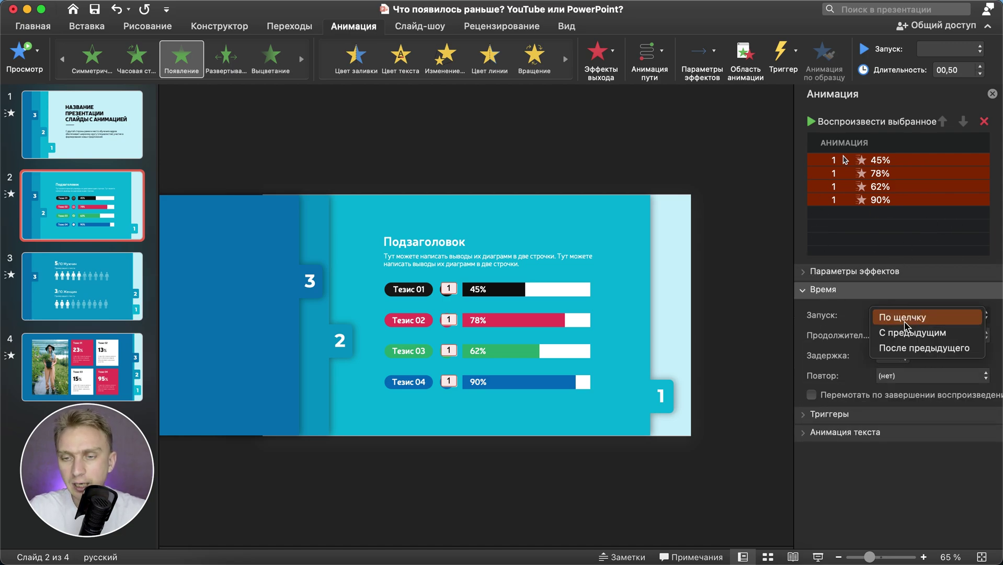
left_click(916, 348)
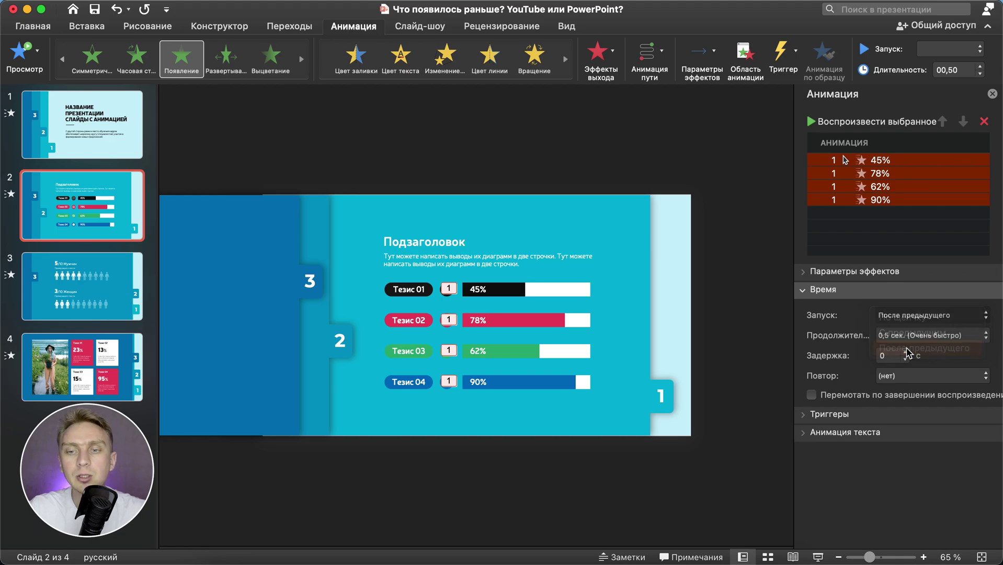
left_click(812, 122)
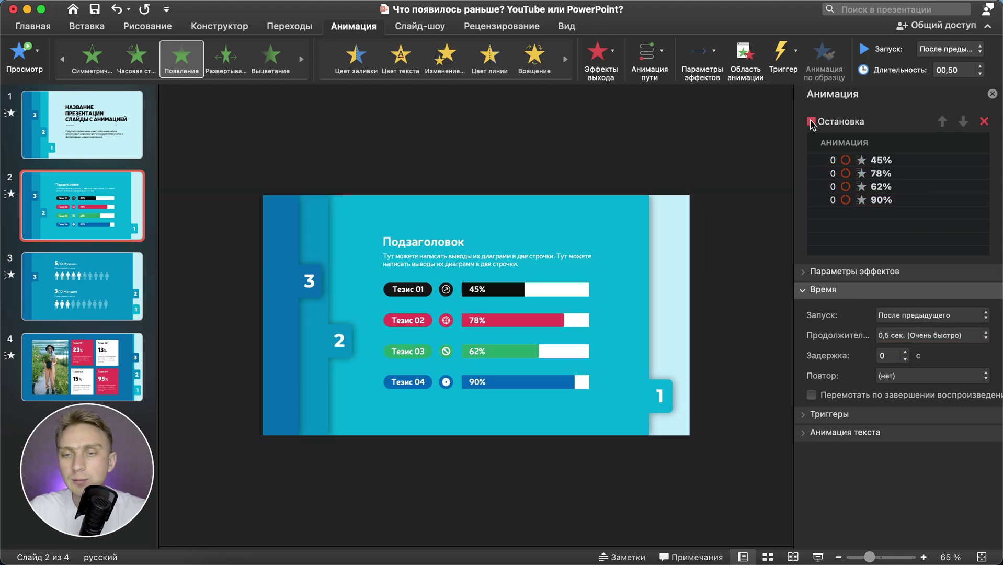
left_click(82, 277)
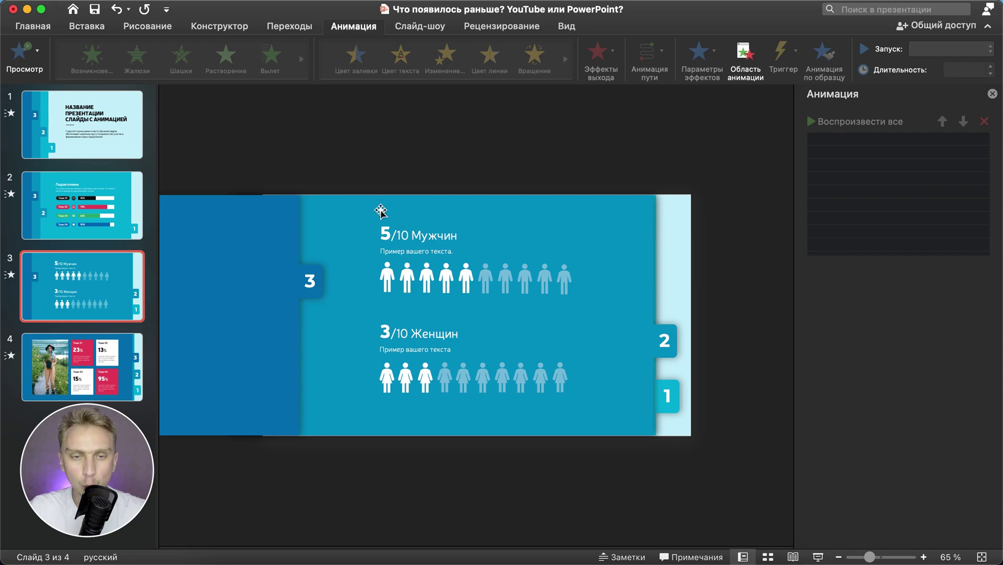
- Select all ten man icons on slide 3
scroll(404, 243, "up", 3)
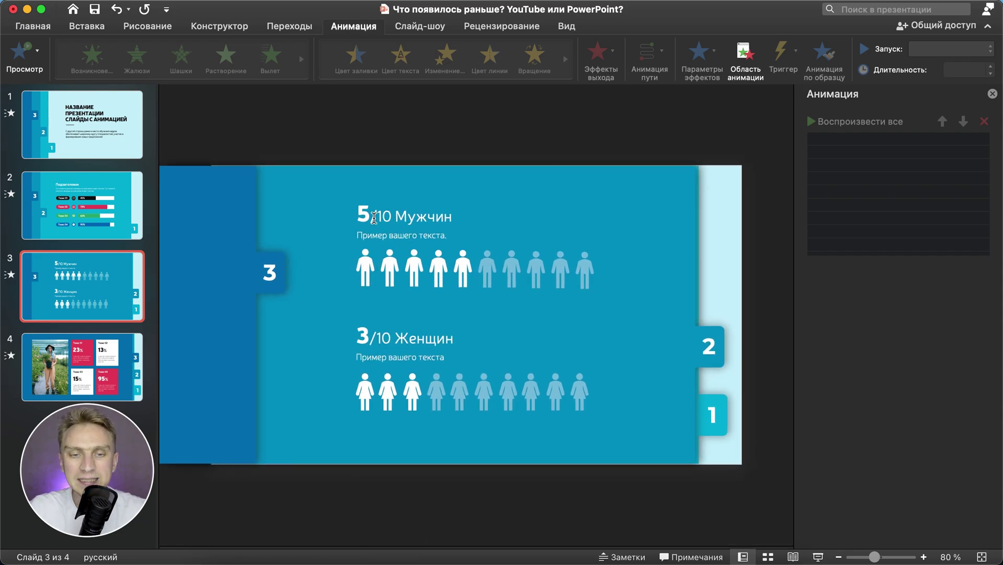
scroll(373, 217, "up", 3)
left_click(329, 267)
scroll(333, 259, "up", 4)
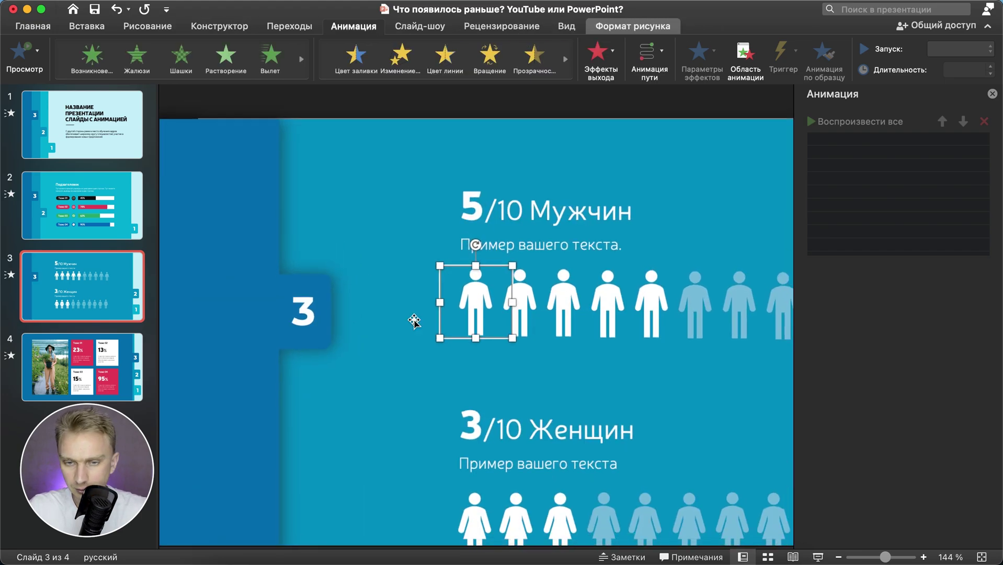
scroll(414, 321, "right", 5)
left_click(248, 296, "shift")
left_click(292, 291, "shift")
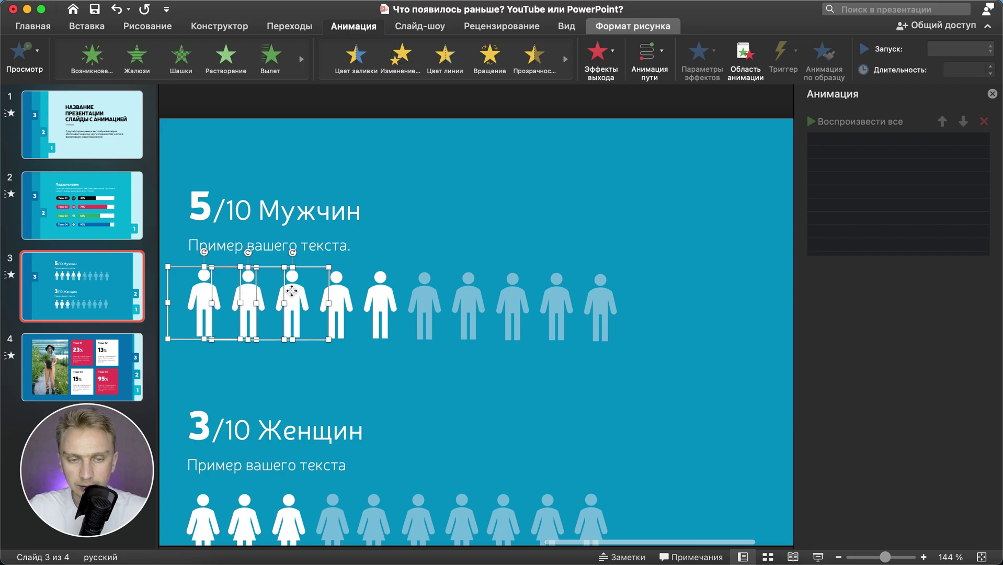
left_click(338, 296, "shift")
left_click(378, 288, "shift")
left_click(421, 289, "shift")
left_click(467, 292, "shift")
left_click(508, 292, "shift")
left_click(555, 291, "shift")
left_click(602, 293, "shift")
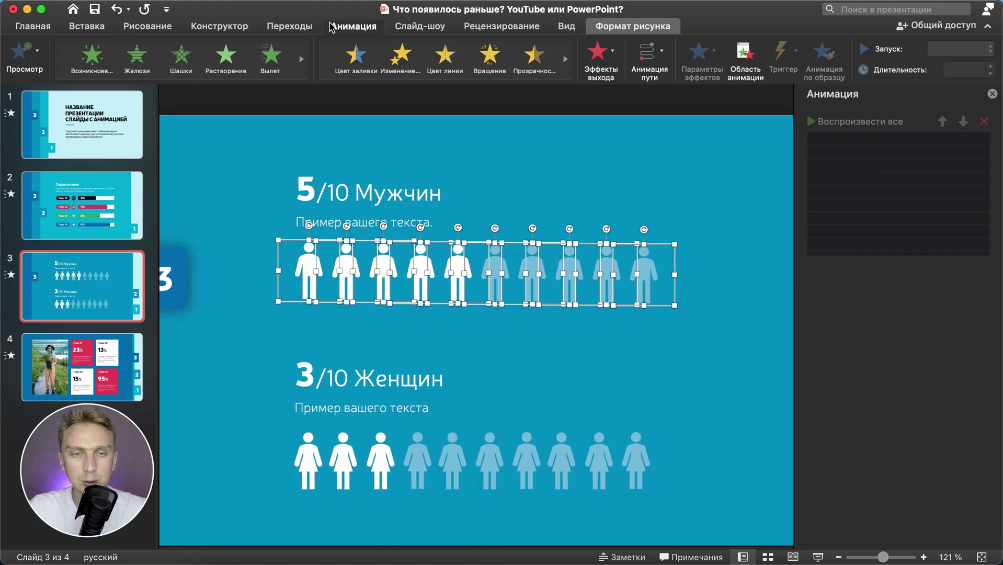
- Apply a Масштабирование entrance to the man icons with a 0.2 s duration
left_click(302, 60)
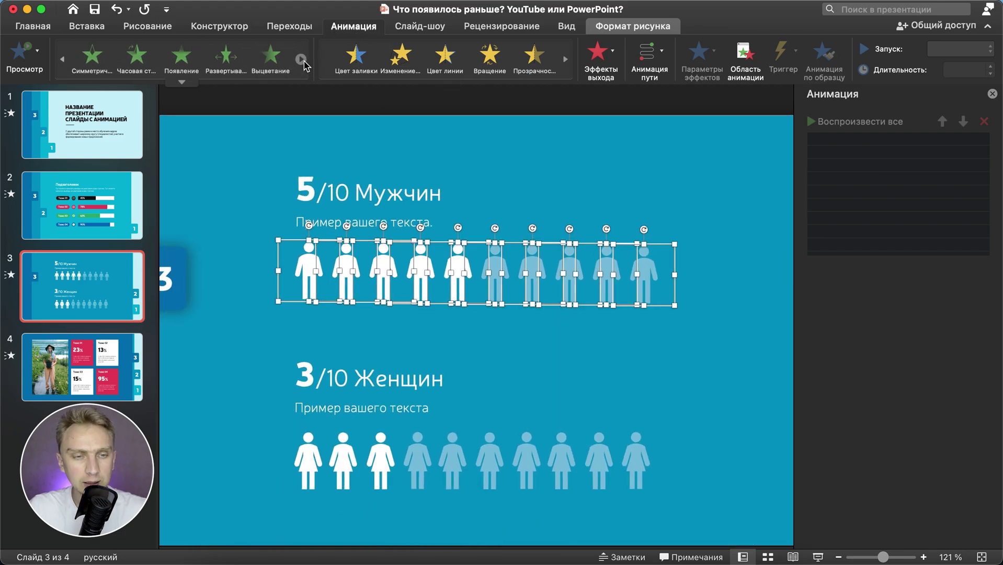
left_click(303, 61)
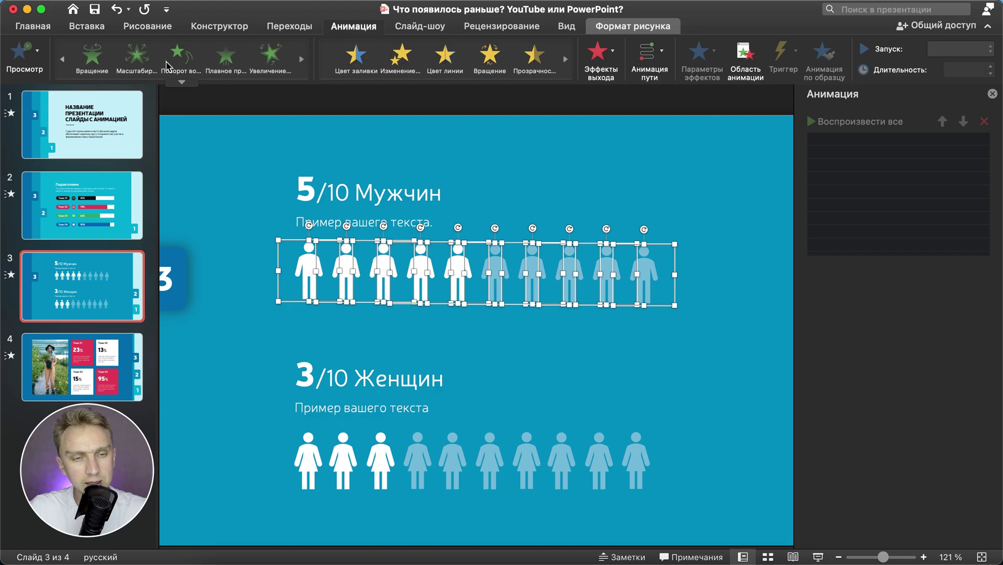
left_click(137, 56)
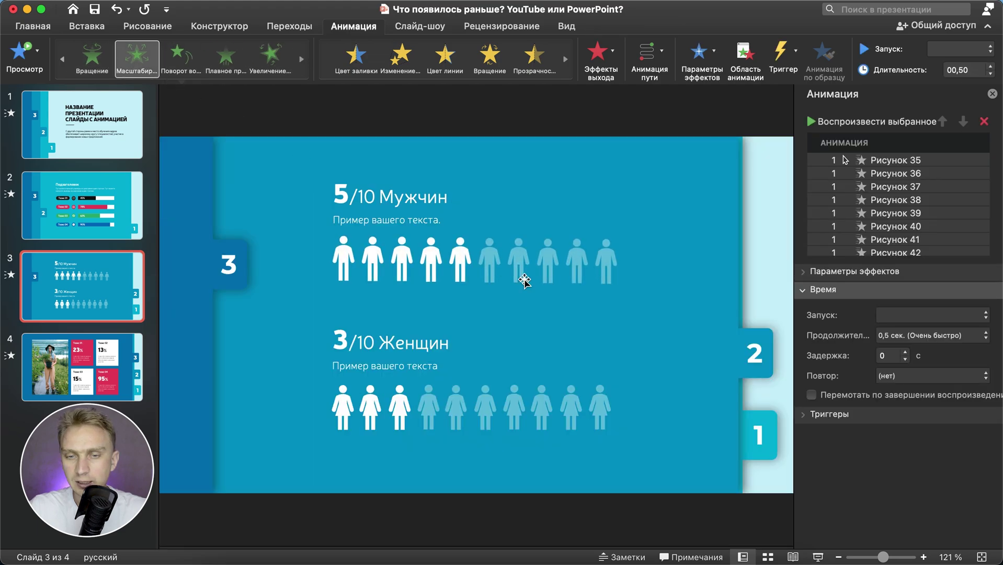
left_click(898, 336)
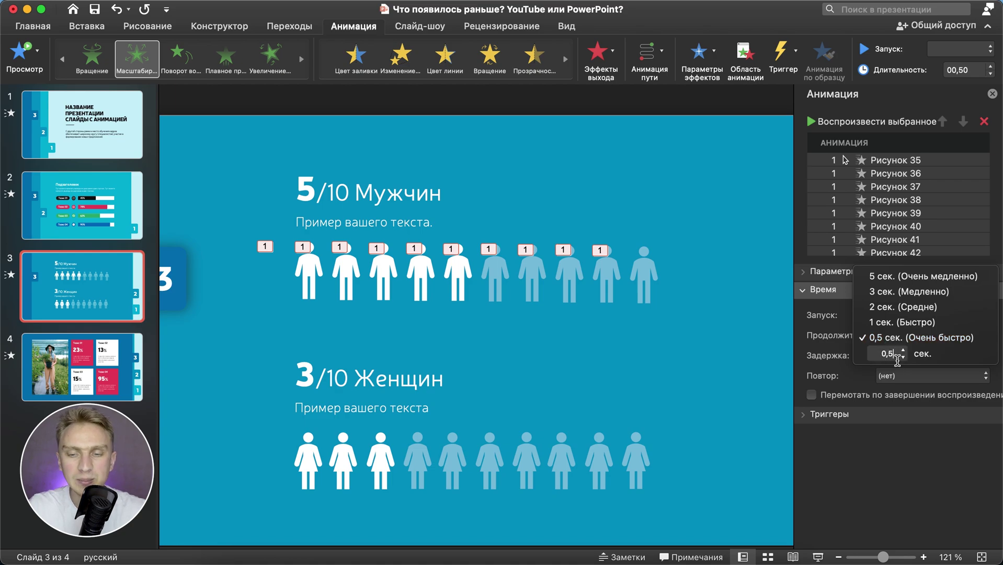
type("0,2")
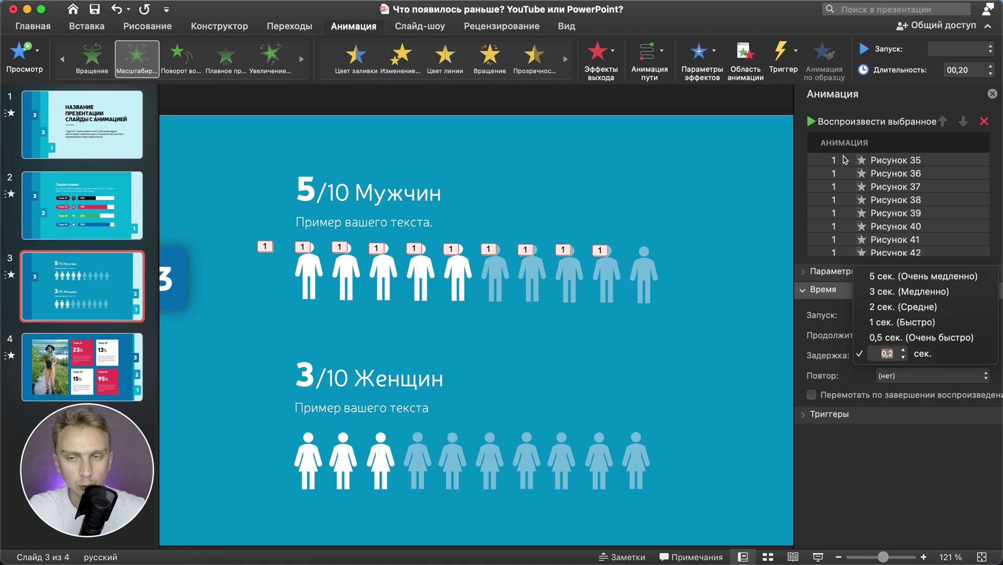
key("Return")
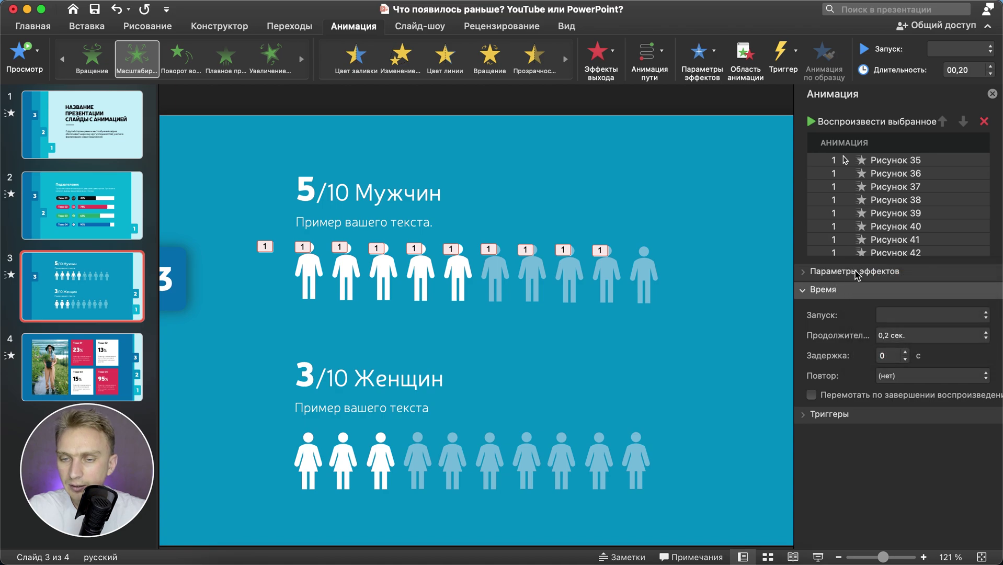
- Set the man icons' animations to start after the previous one
left_click(837, 271)
left_click(837, 271)
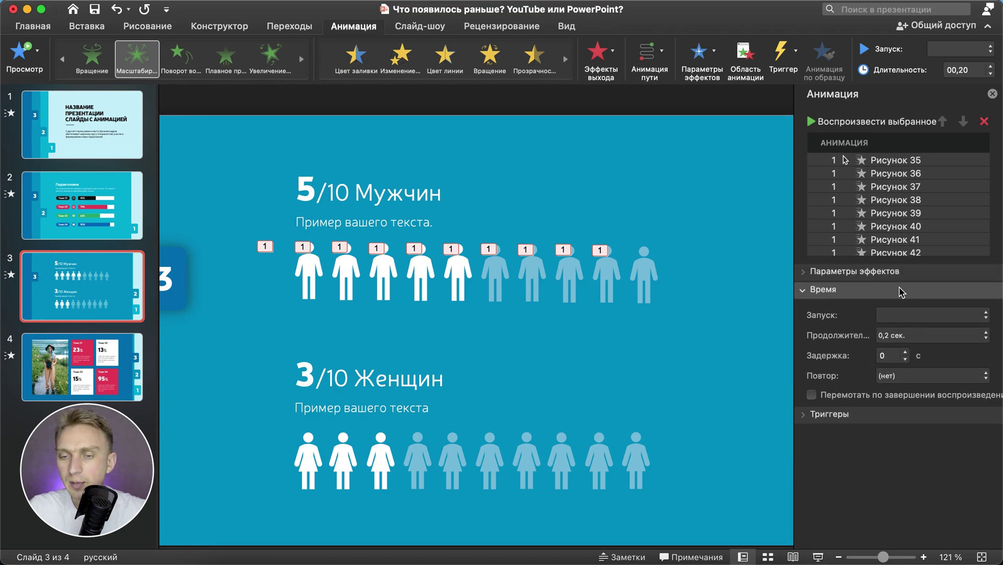
left_click(889, 315)
left_click(889, 349)
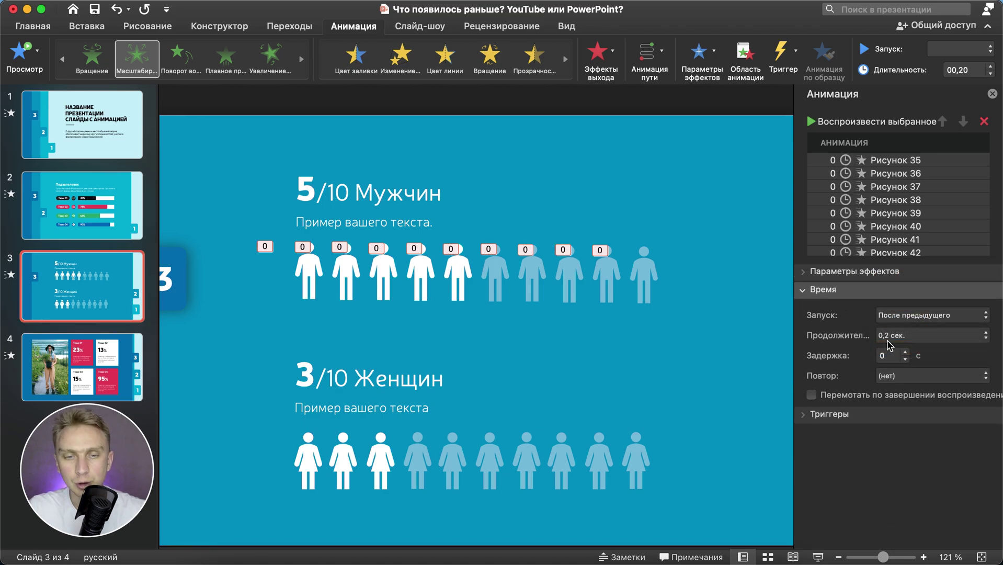
left_click(416, 210)
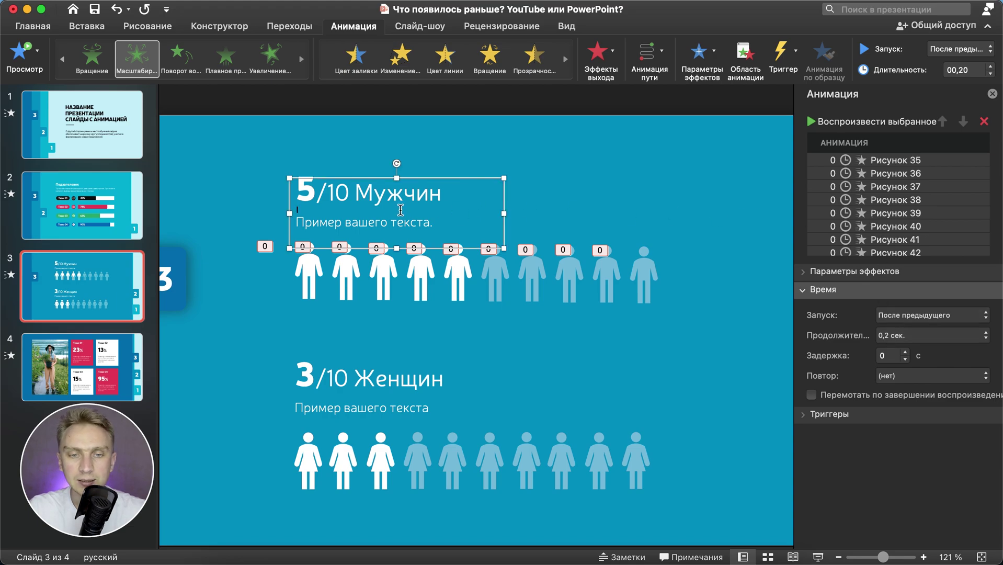
- Give the 5/10 Мужчин text box a Сбор entrance
left_click(343, 177)
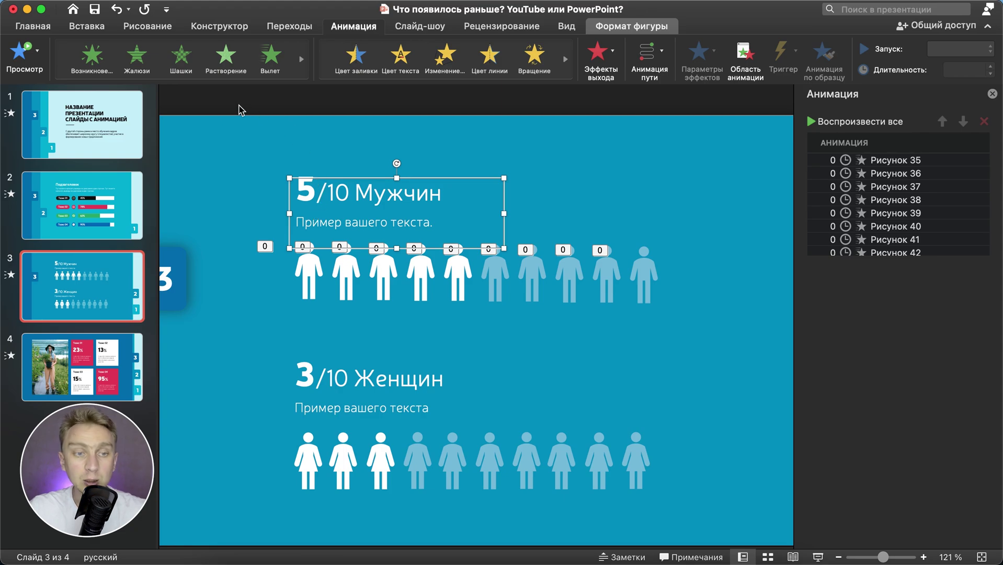
left_click(273, 61)
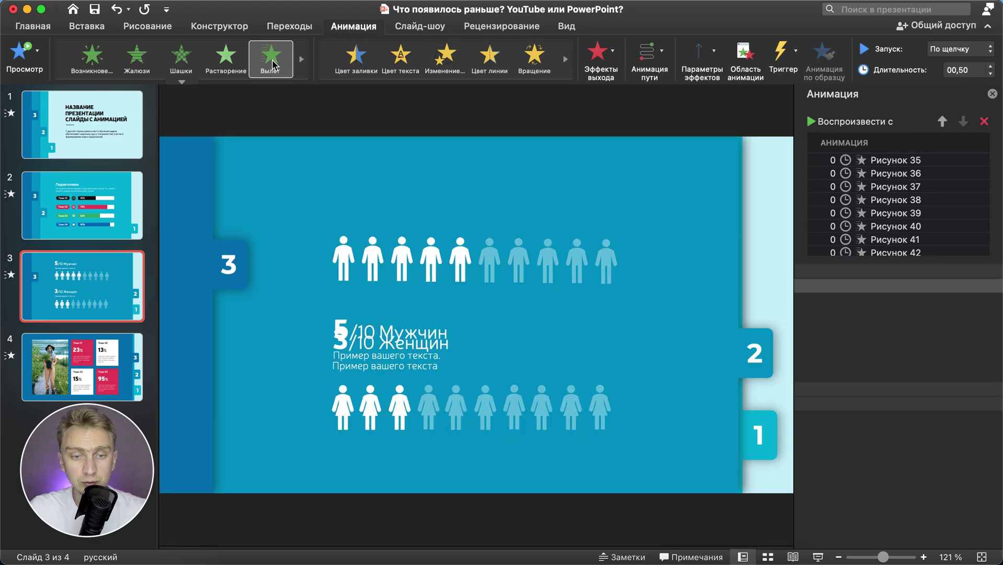
left_click(302, 60)
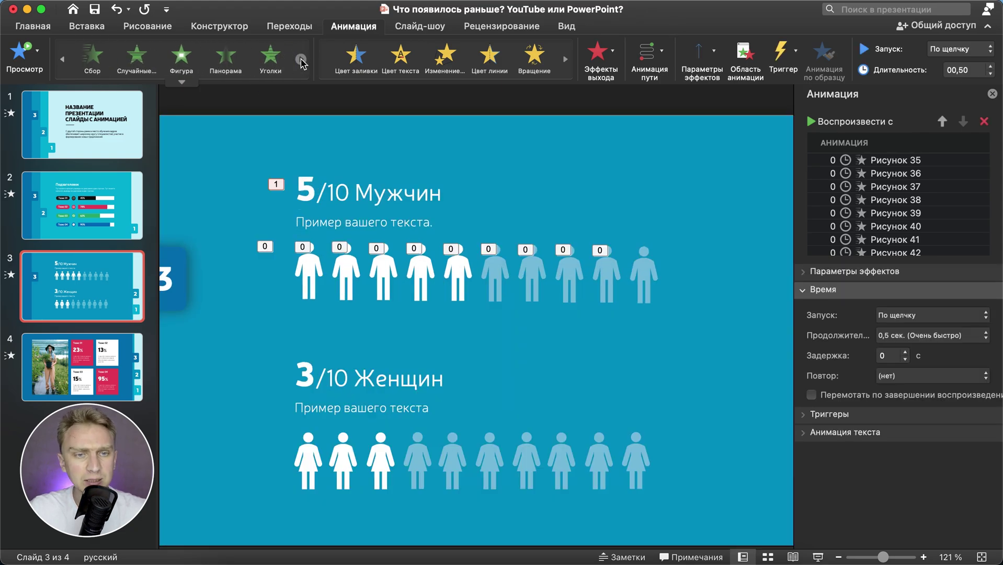
left_click(92, 58)
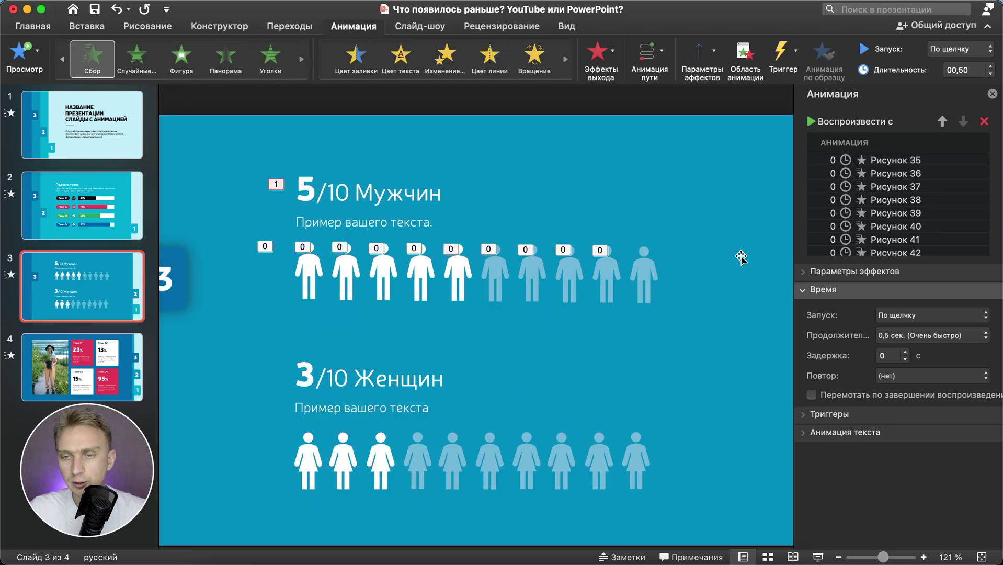
- Move the 5/10 Мужчин animation to the top, start it with the previous one, and preview
left_click_drag(881, 256, 882, 334)
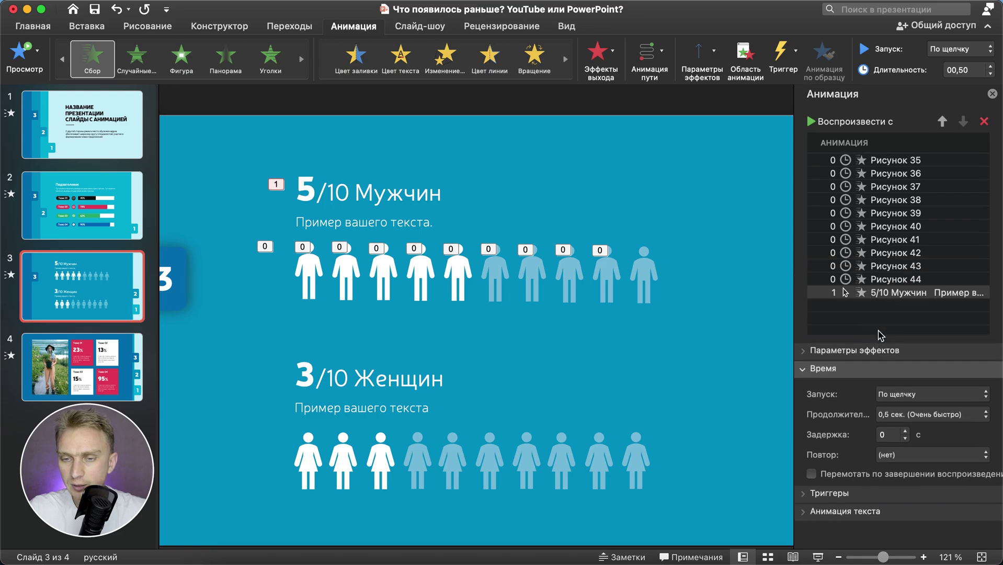
left_click_drag(888, 299, 886, 157)
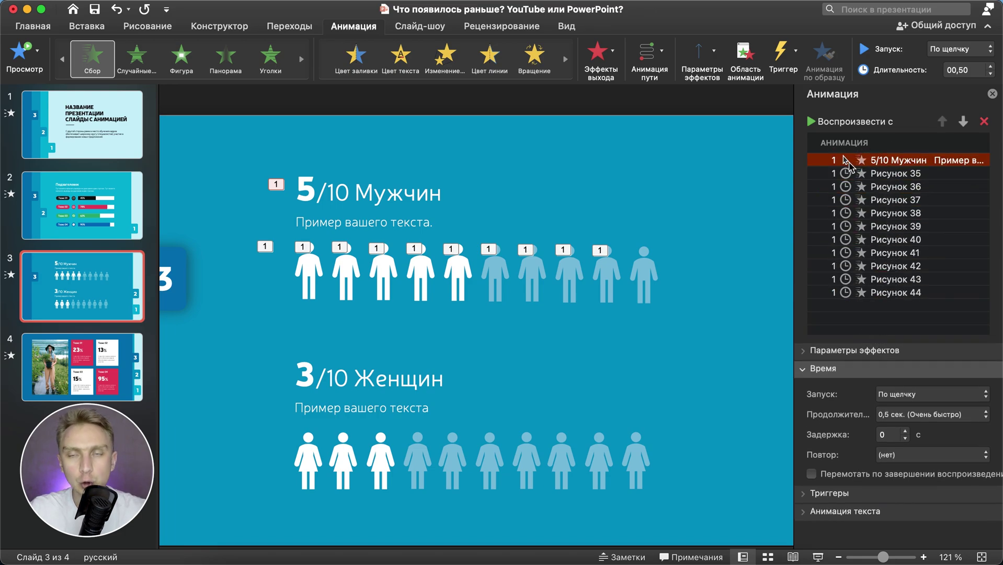
left_click(920, 394)
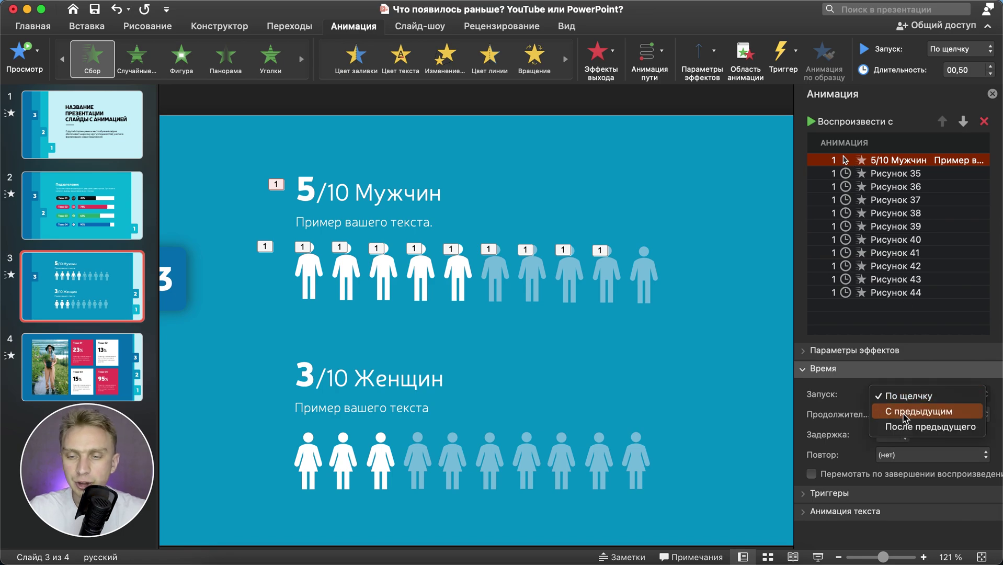
left_click(905, 412)
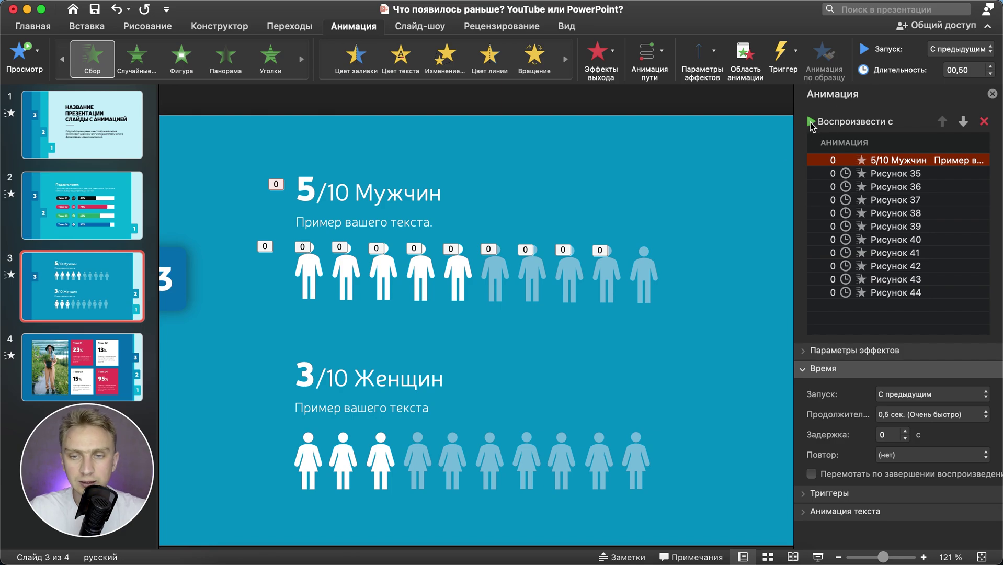
left_click(812, 122)
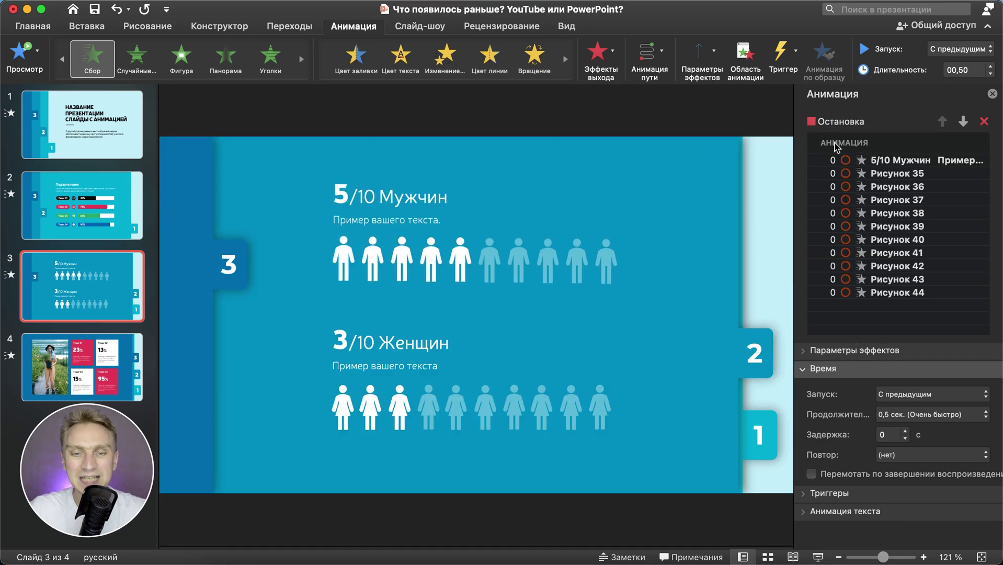
left_click(122, 270)
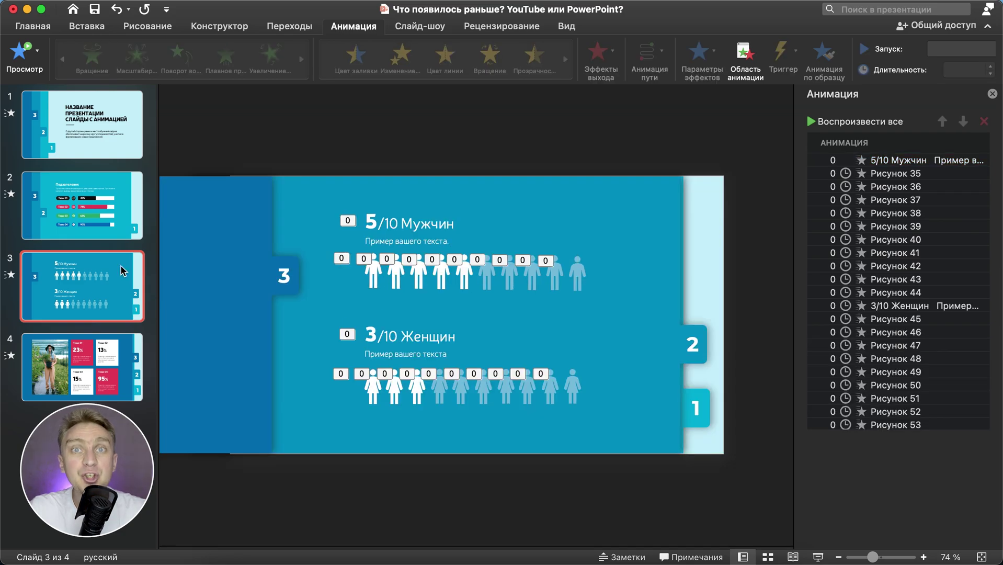
- On slide 4, select the four Тезис cards and the photo
left_click(90, 373)
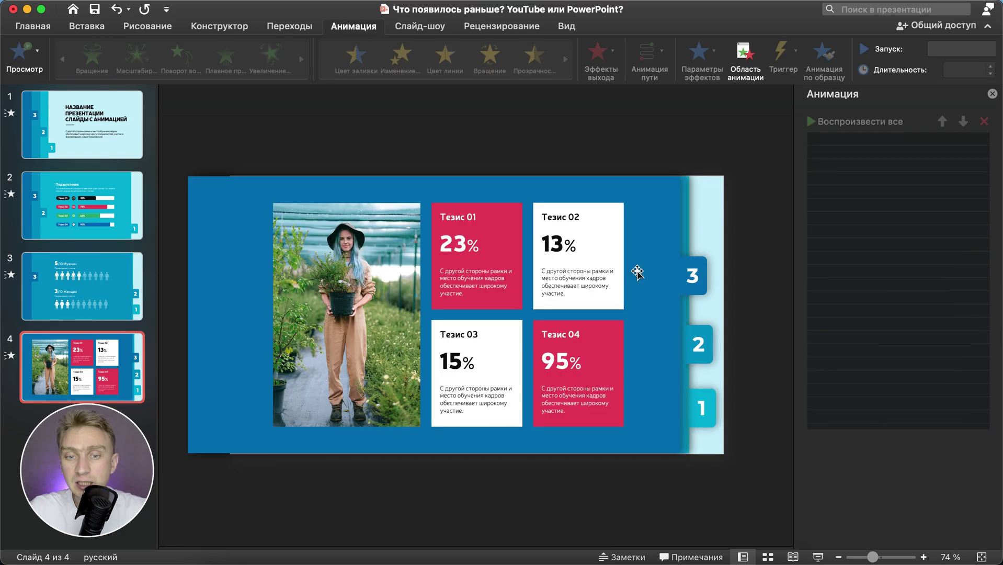
left_click(600, 254)
left_click(461, 246)
left_click(472, 347)
left_click(590, 347)
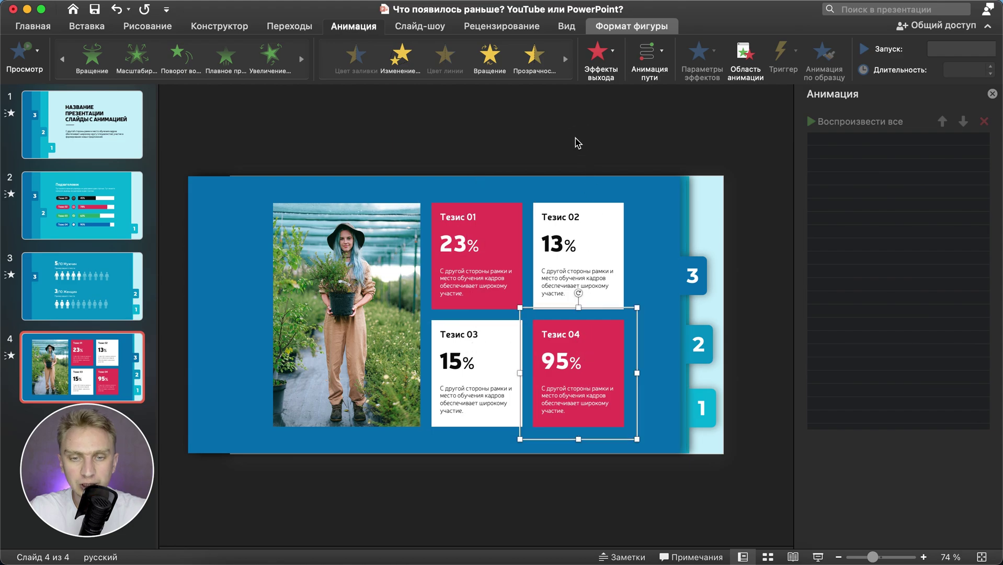
left_click(577, 144)
left_click(577, 210)
left_click(577, 382, "shift")
left_click(505, 384, "shift")
left_click(479, 260, "shift")
left_click(353, 268, "shift")
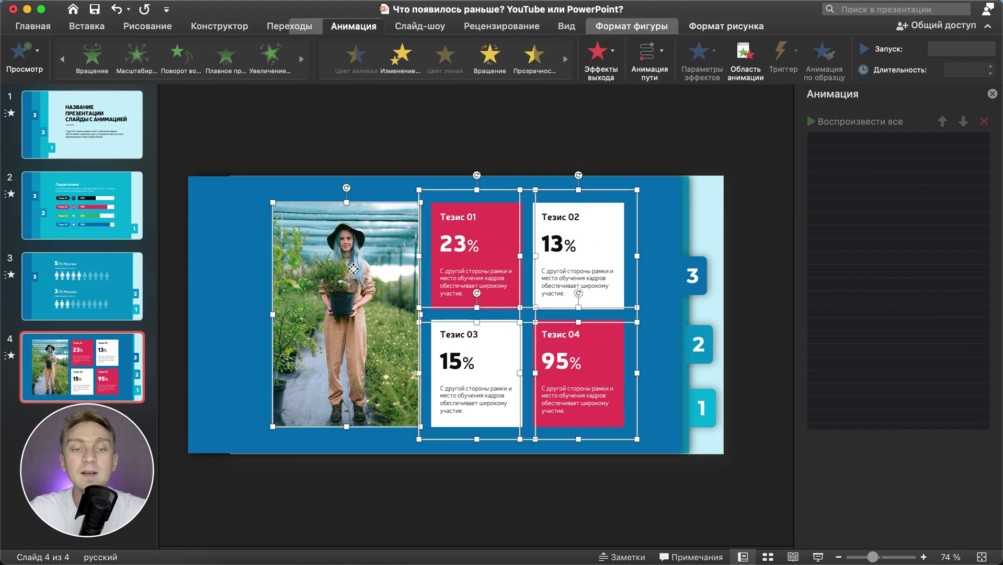
- Apply a Вылет (fly-in) entrance from the left to the photo and cards
left_click(63, 59)
left_click(68, 61)
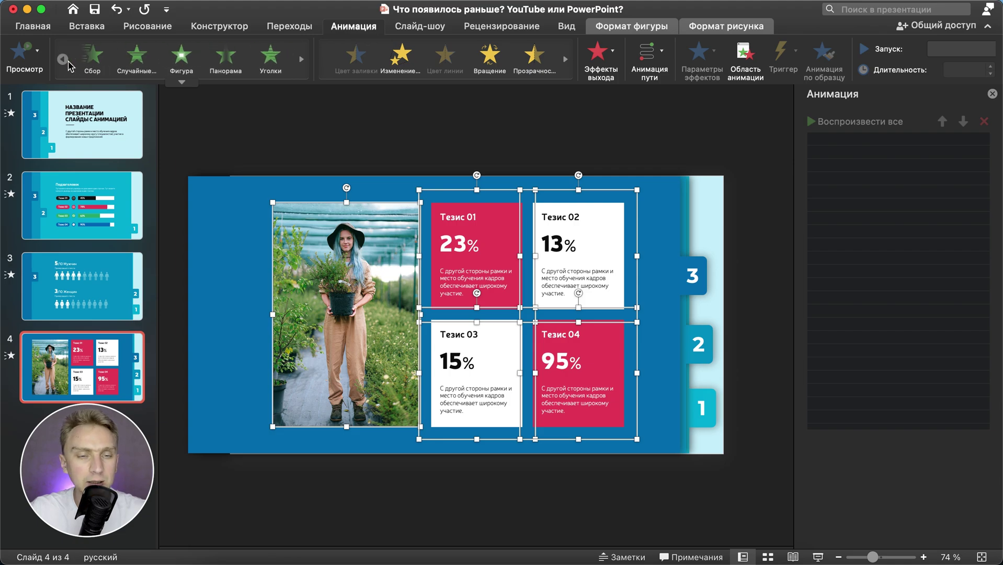
left_click(68, 62)
left_click(271, 57)
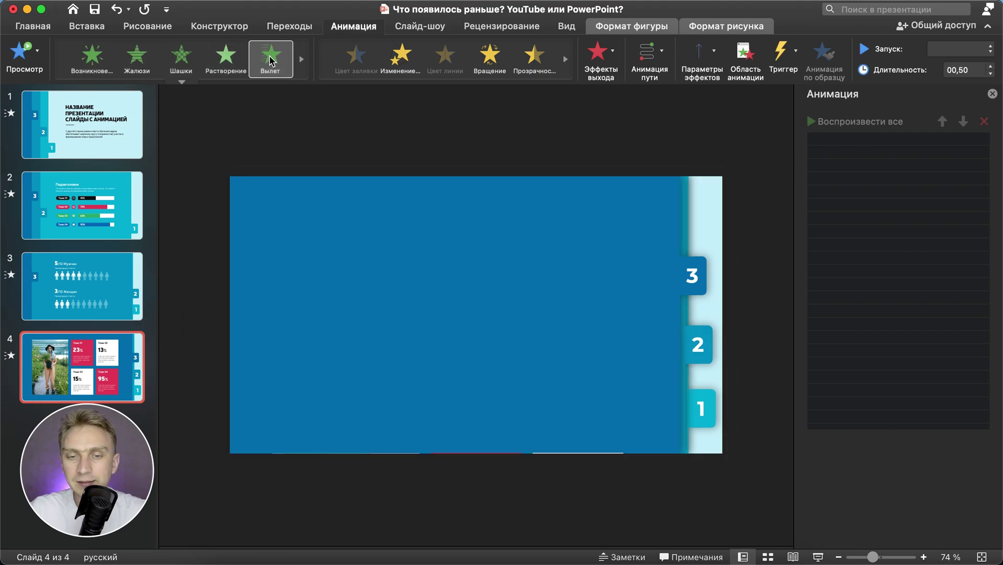
left_click(704, 63)
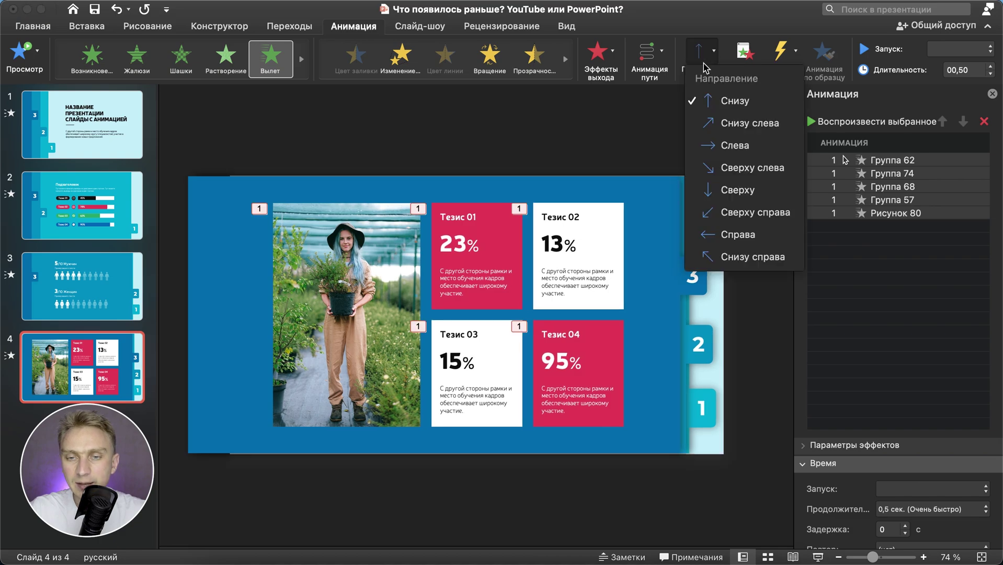
left_click(730, 145)
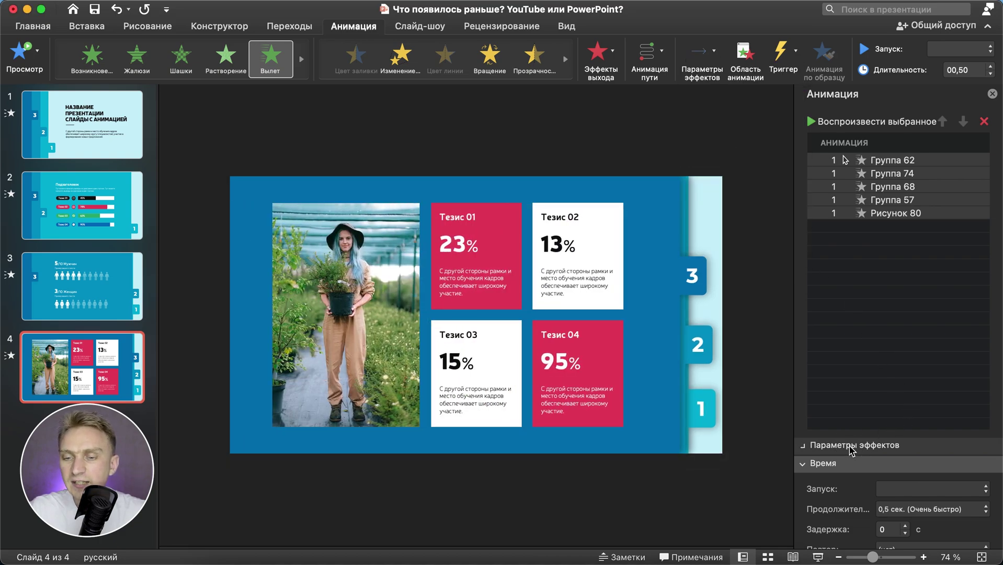
- Make the fly-in end abruptly and start each item after the previous one
left_click(852, 445)
scroll(840, 471, "down", 3)
left_click(813, 456)
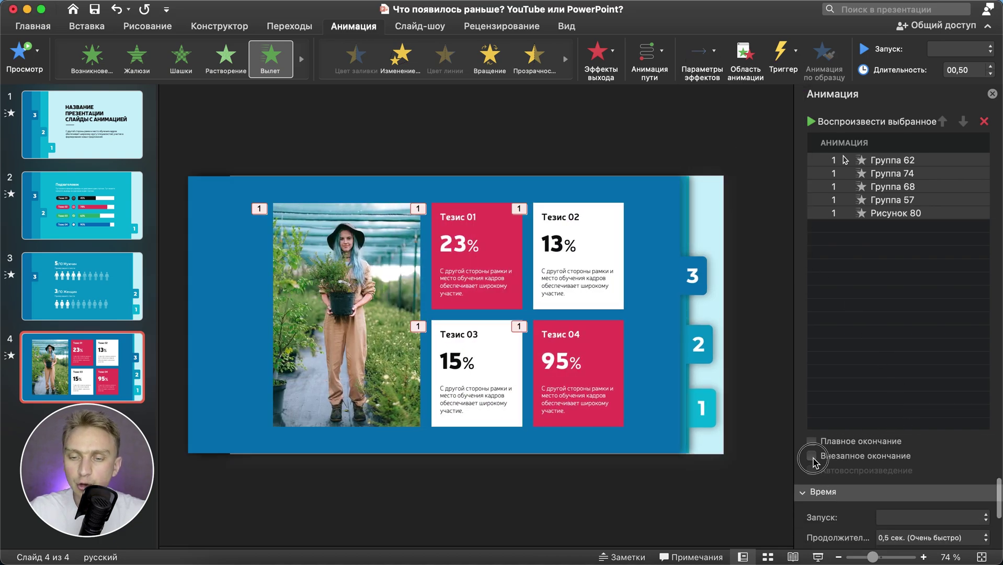
left_click(813, 122)
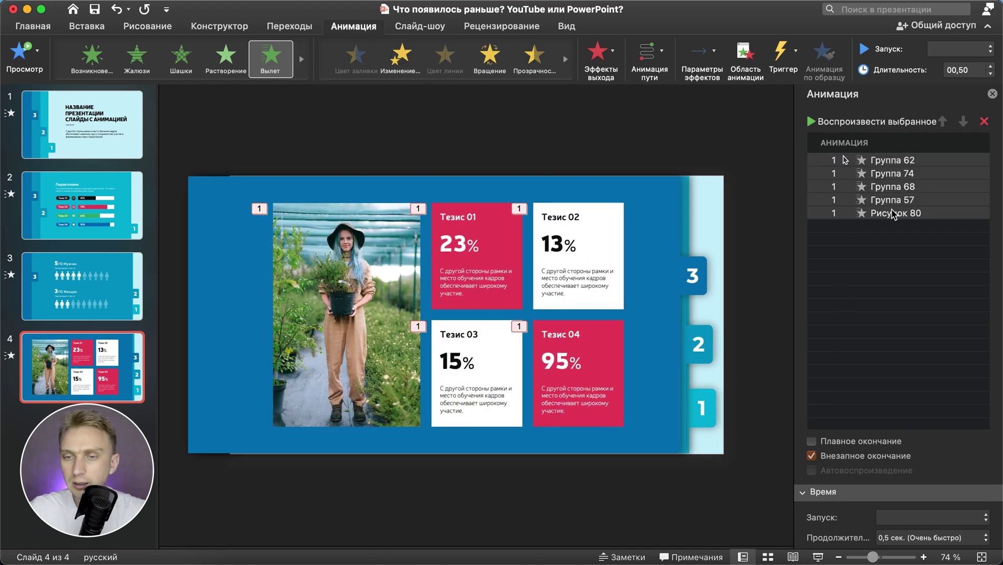
scroll(846, 488, "down", 2)
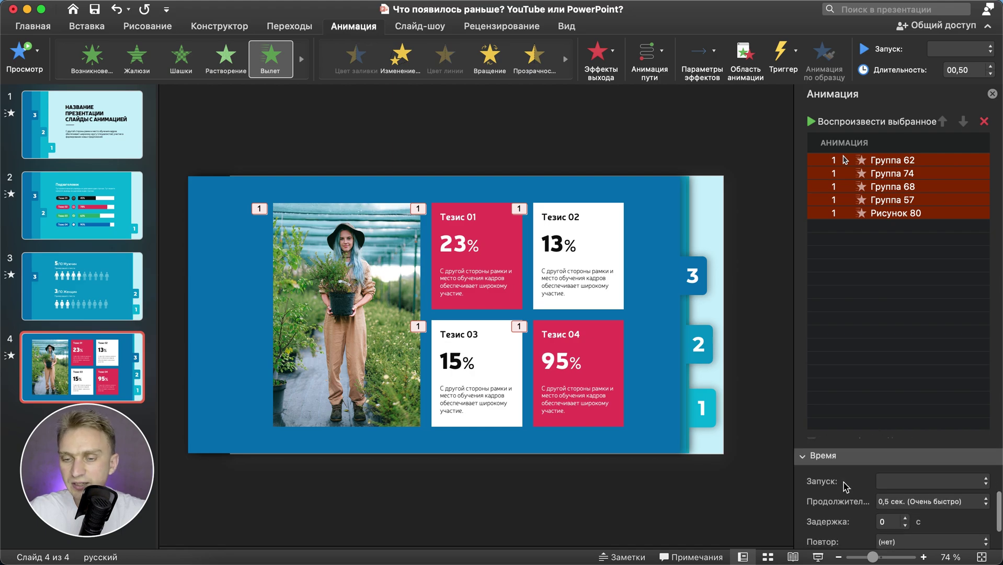
left_click(926, 480)
left_click(904, 513)
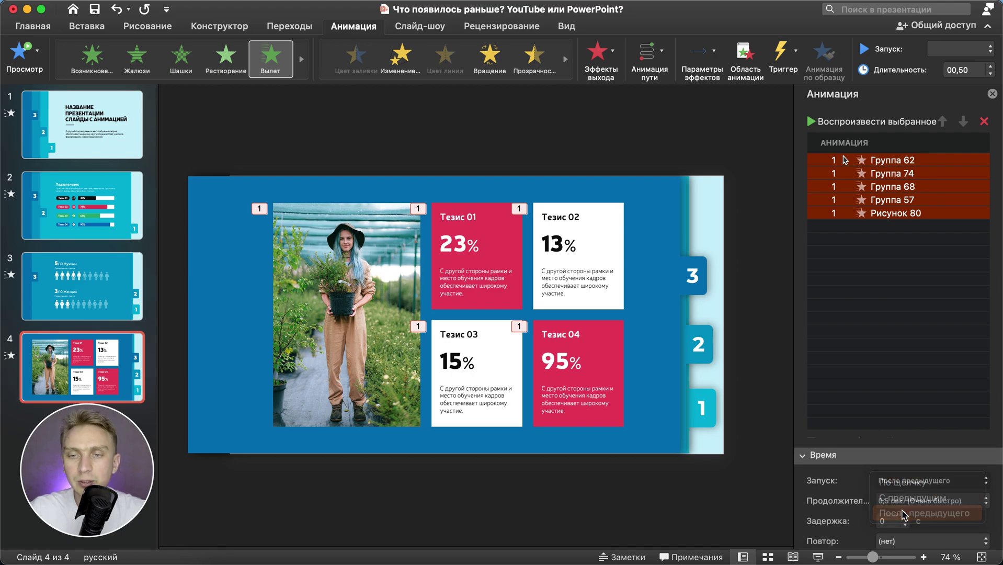
left_click(103, 137)
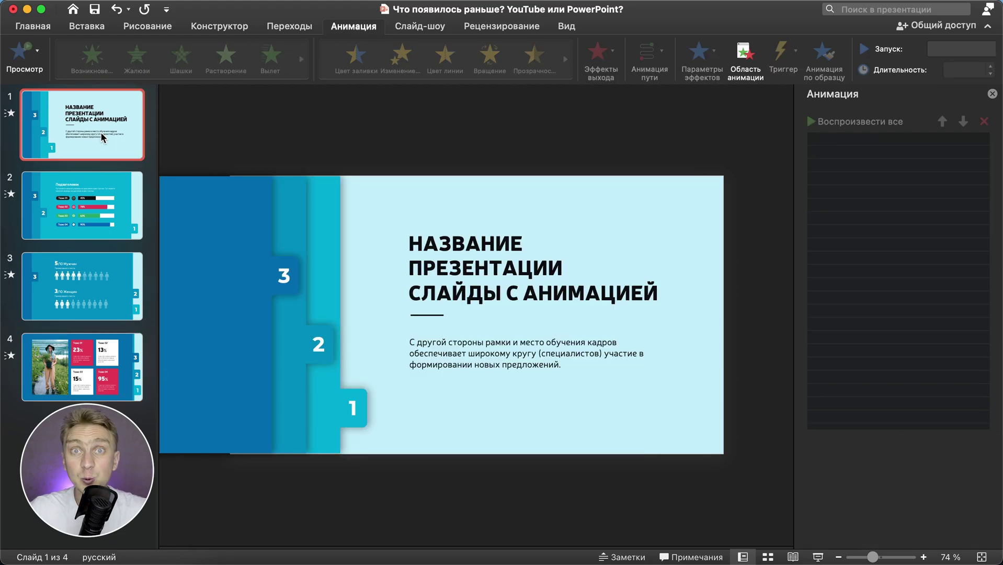
- Start the slideshow from the first slide and advance to slide 2
key("super+shift+Return")
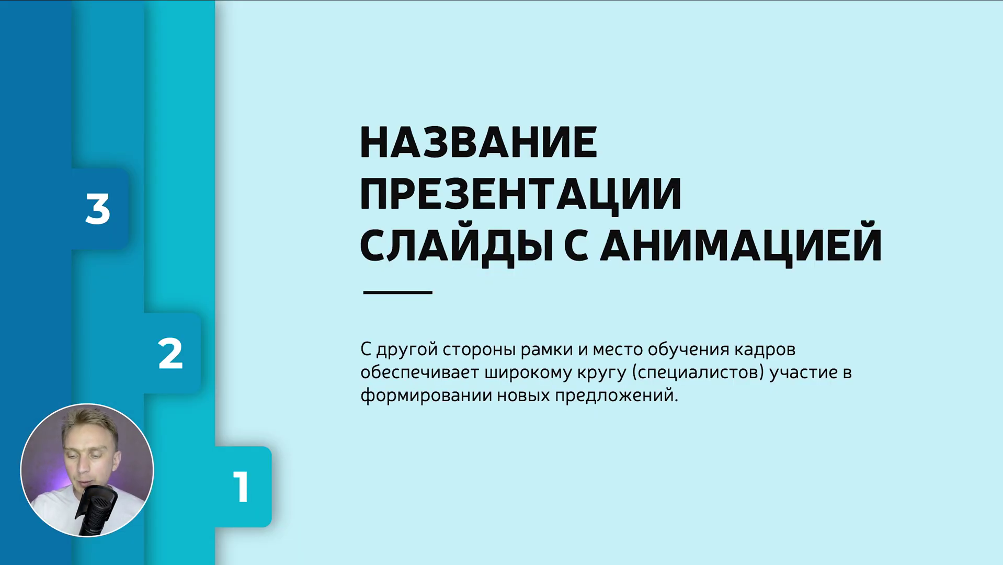
key("Right")
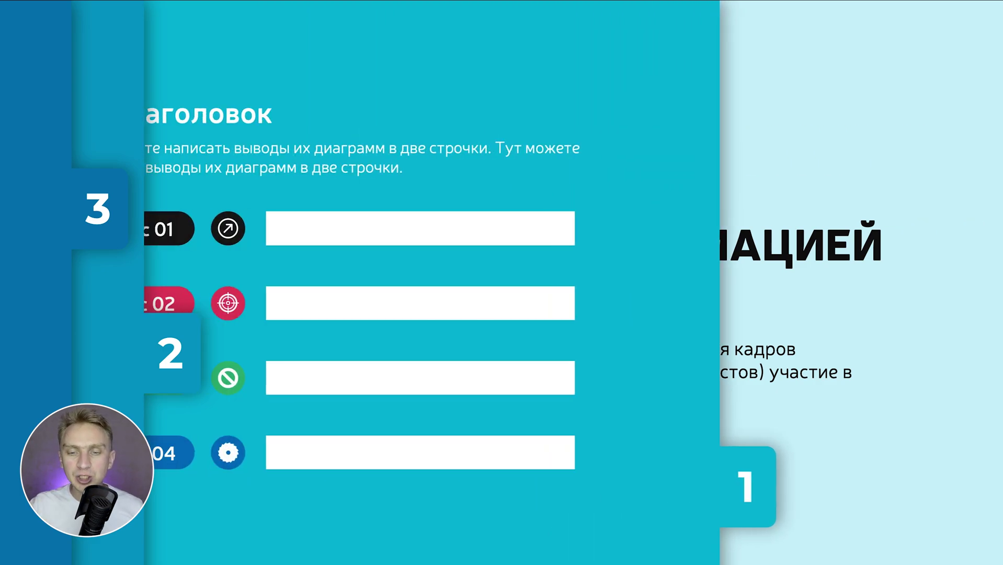